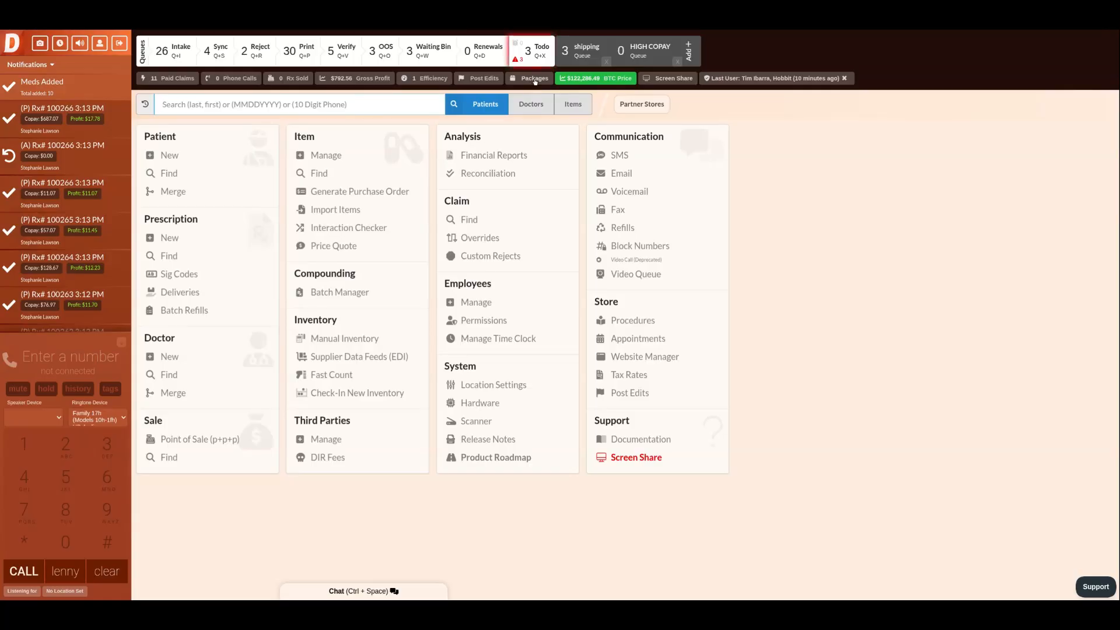
Open package #5 from the Packages Queue to view its contents, close it and return to the main menu.
left_click(535, 80)
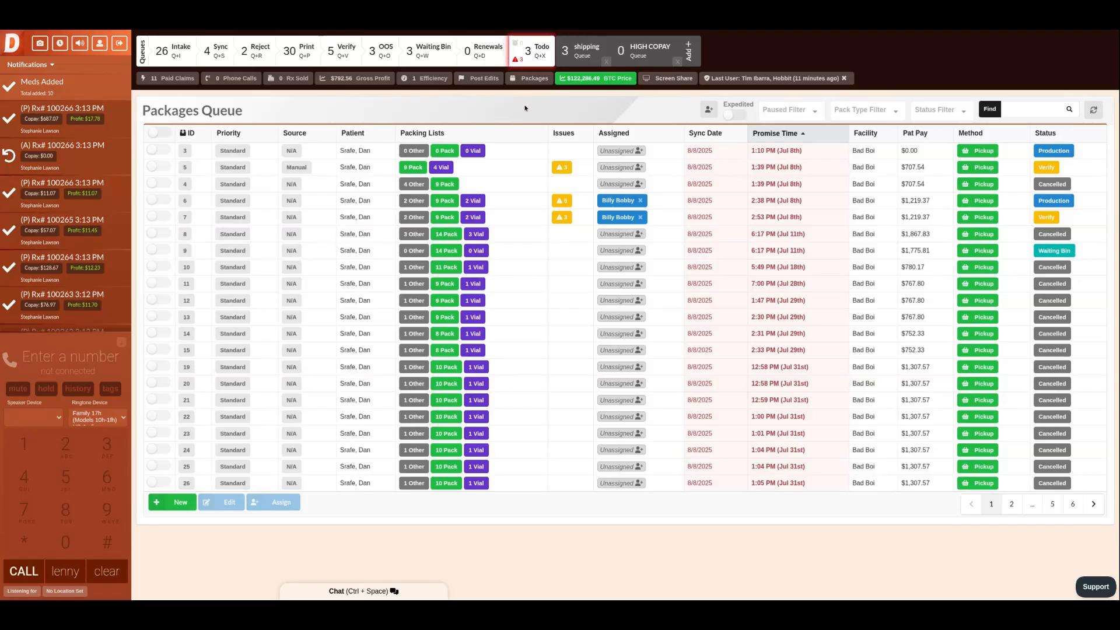
left_click(158, 166)
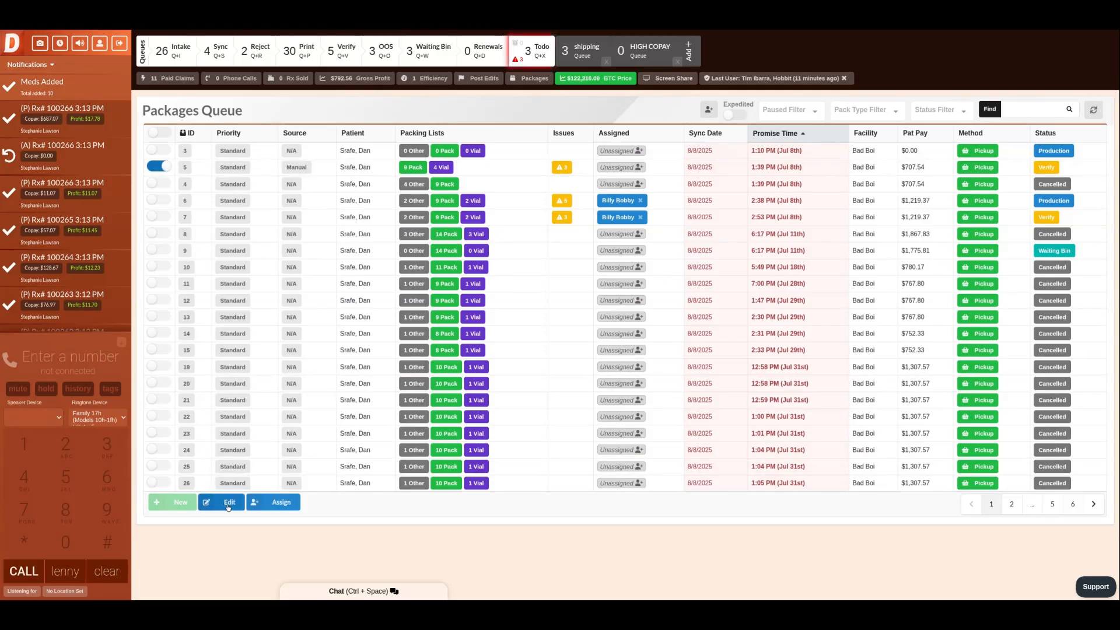
left_click(228, 504)
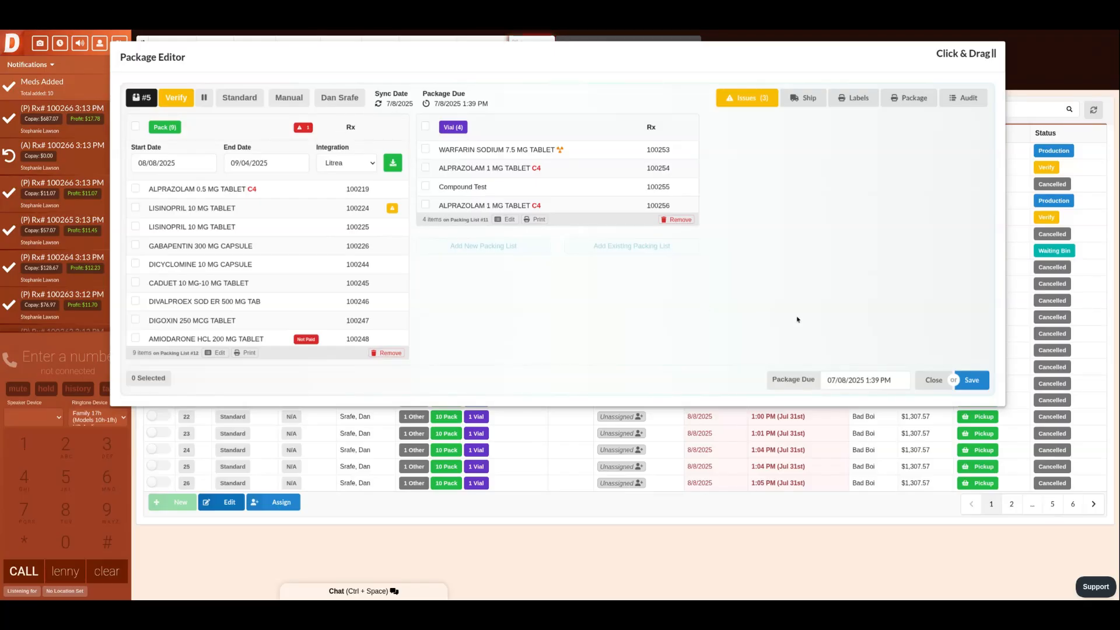
left_click(934, 380)
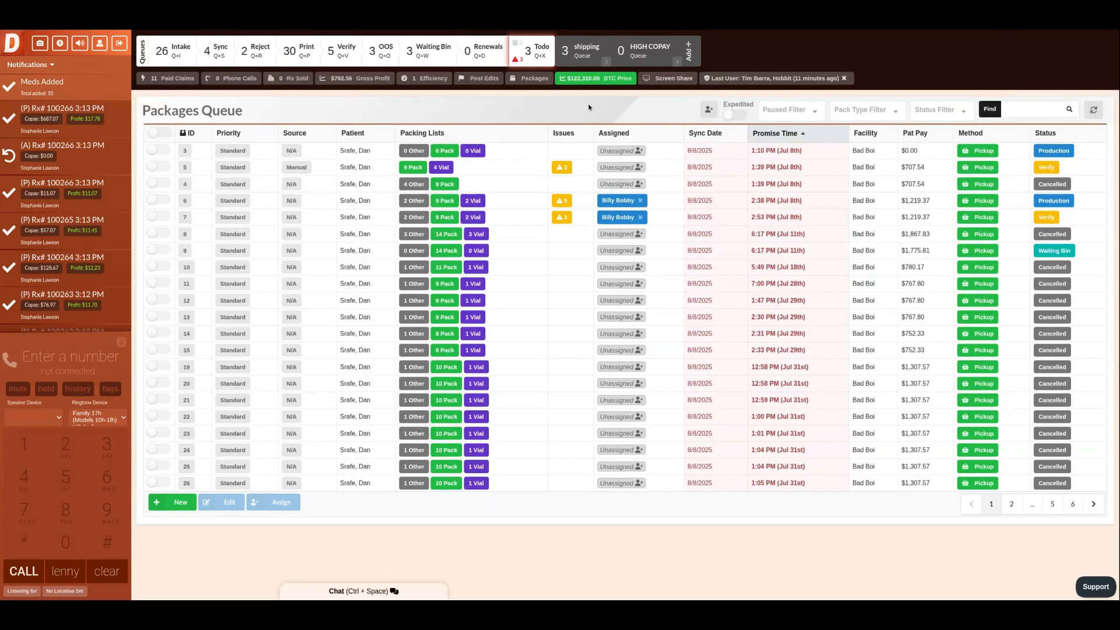
key("Escape")
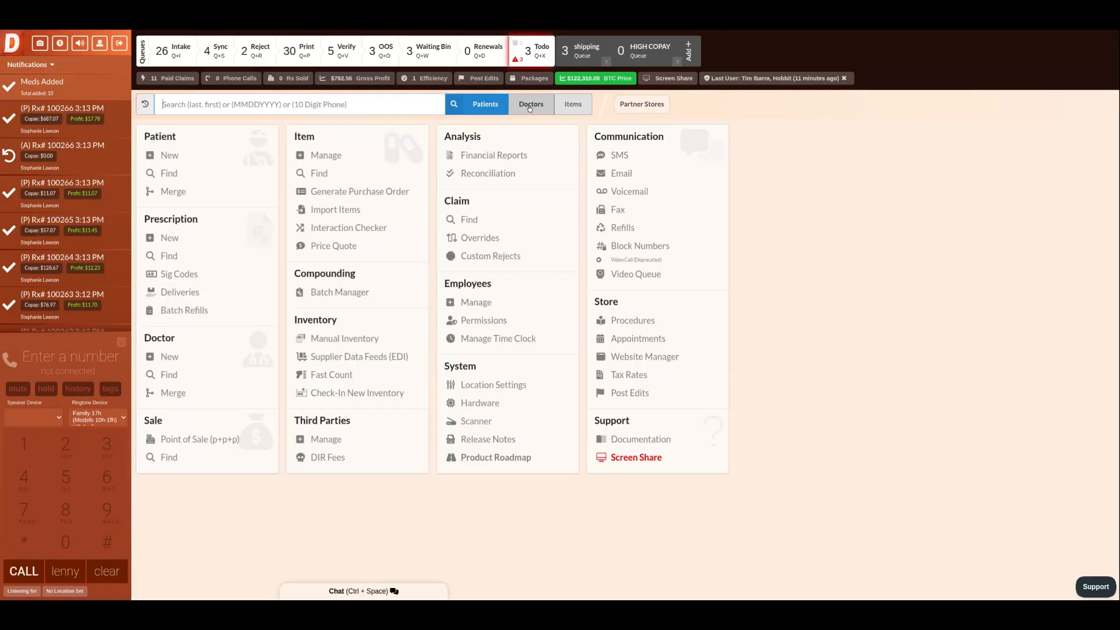
Open the most recently viewed patient from the search history and show the patient's Sync List.
left_click(146, 105)
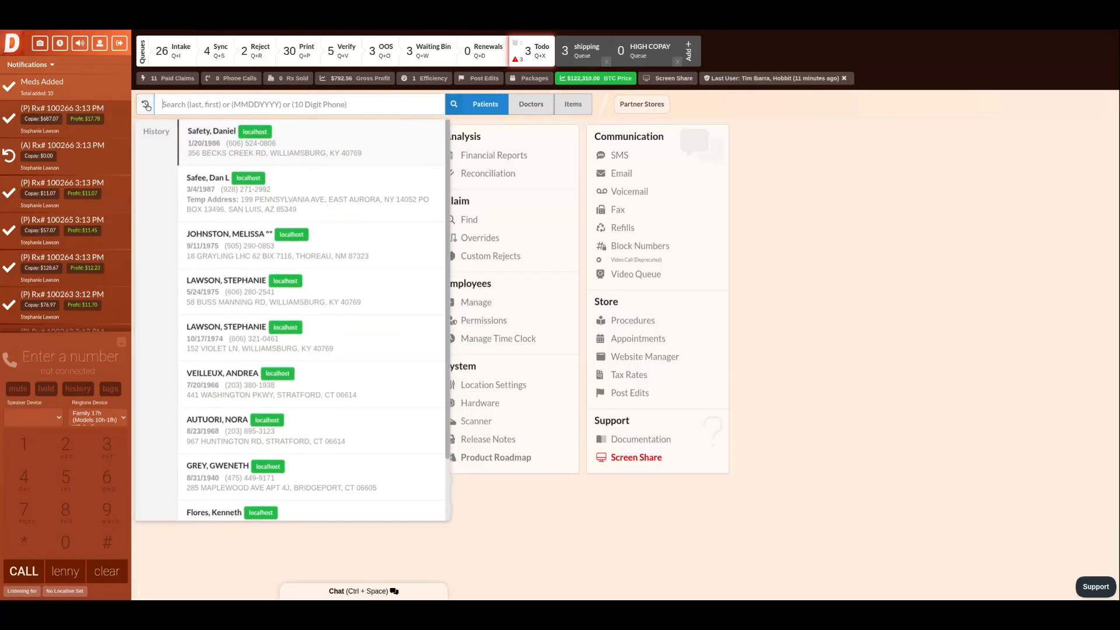
left_click(184, 136)
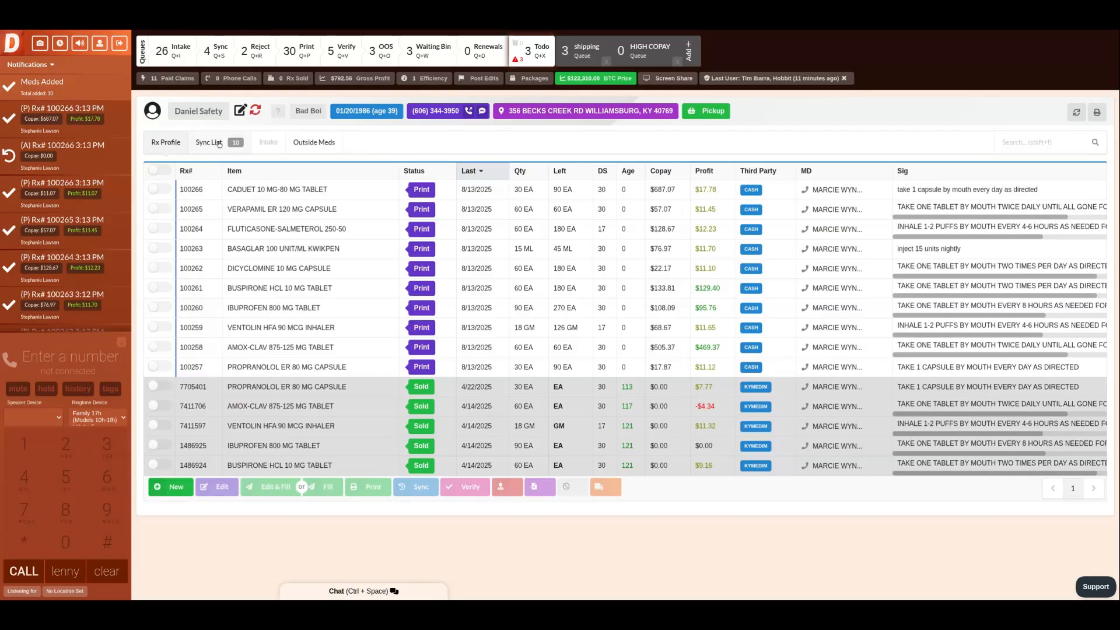
left_click(219, 144)
Preview the export package with every sync list medication in one pack, and close it without saving.
left_click(611, 394)
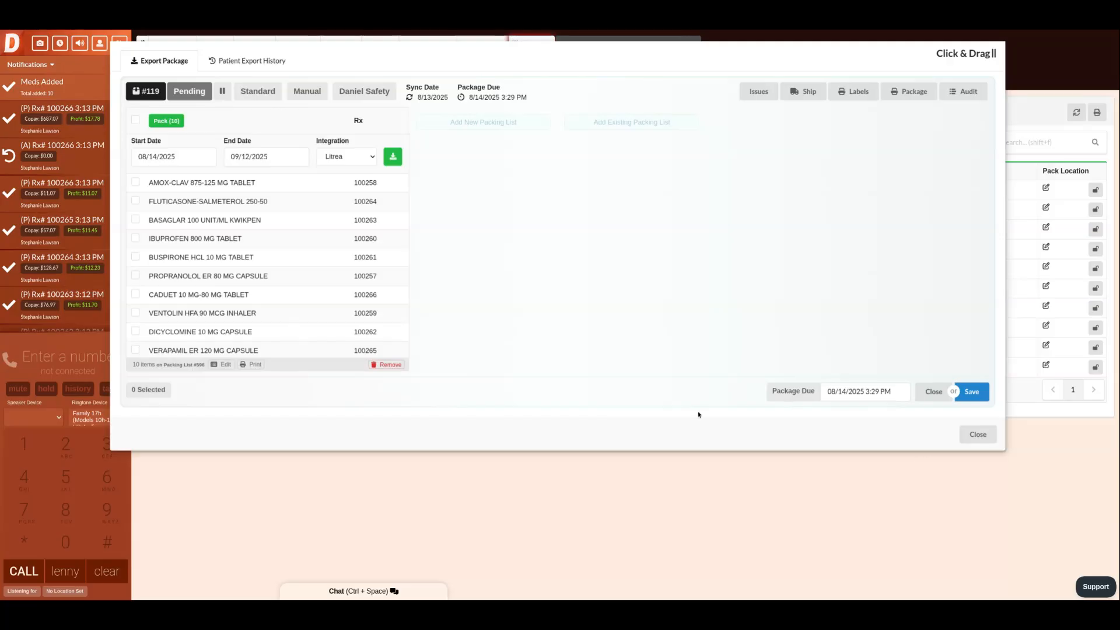
left_click(973, 433)
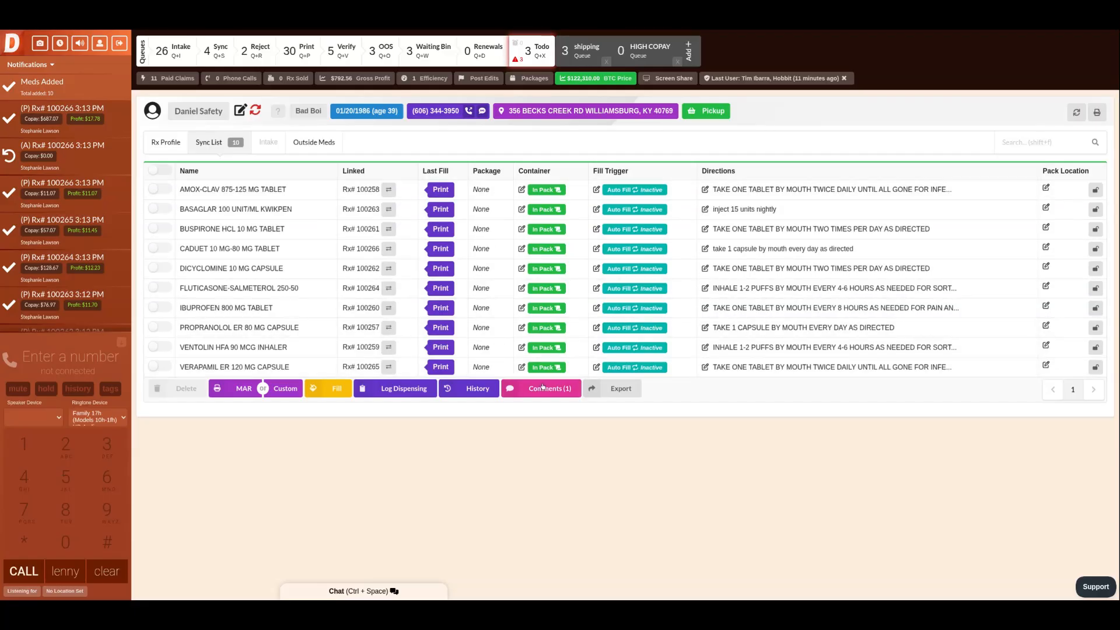
left_click(614, 393)
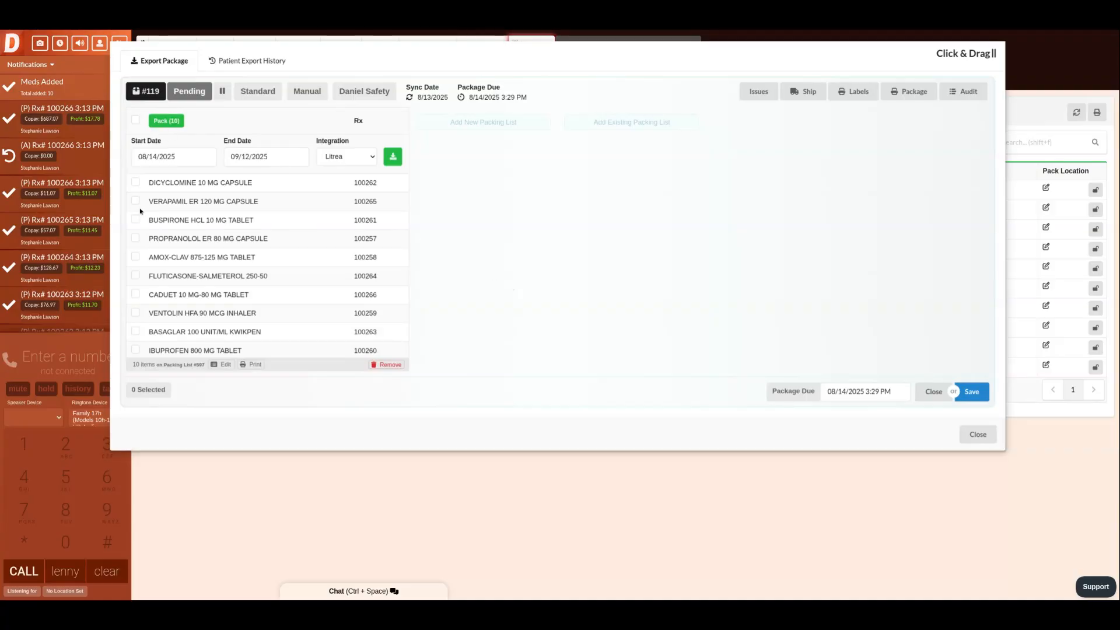
key("Escape")
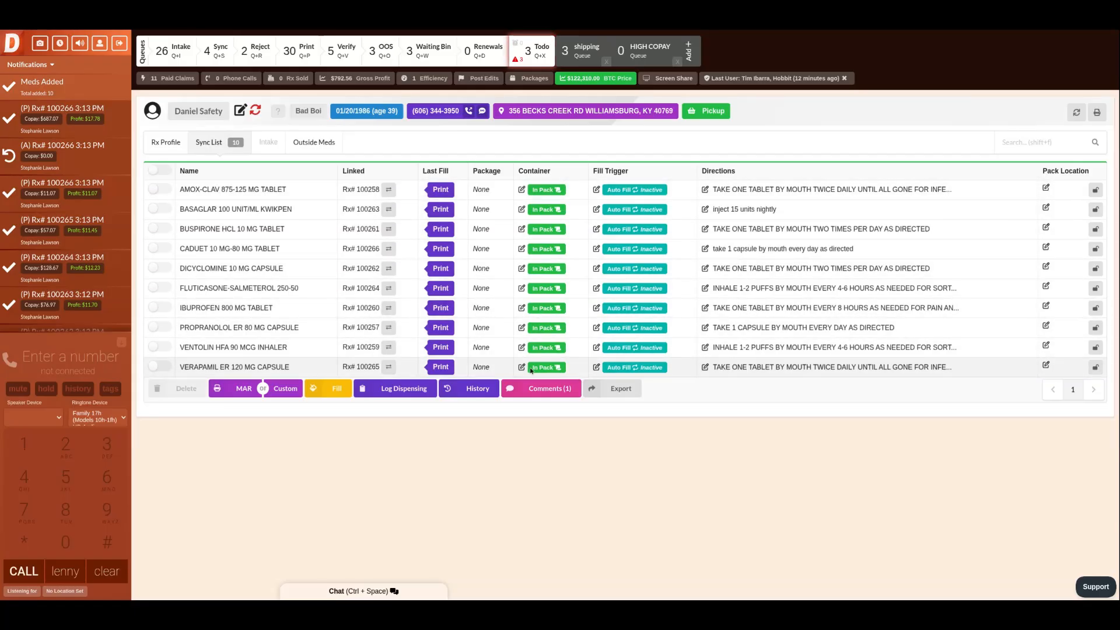
Set the containers of the Ventolin inhaler, Fluticasone-Salmeterol and Basaglar Kwikpen to Other, and preview the regrouped export package.
left_click(523, 348)
left_click(538, 321)
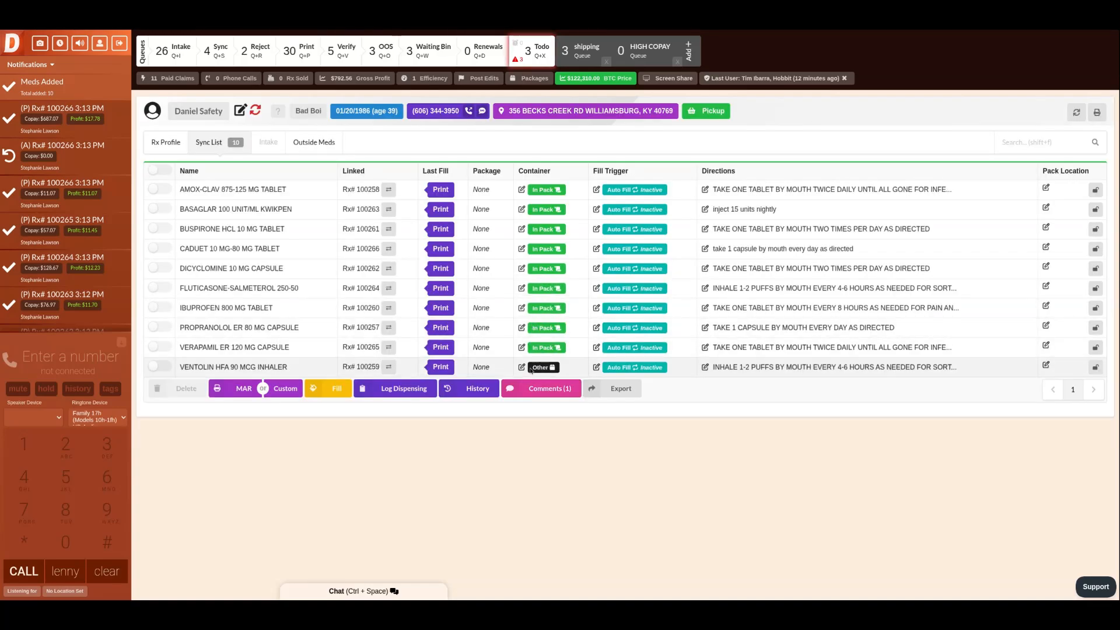
left_click(522, 289)
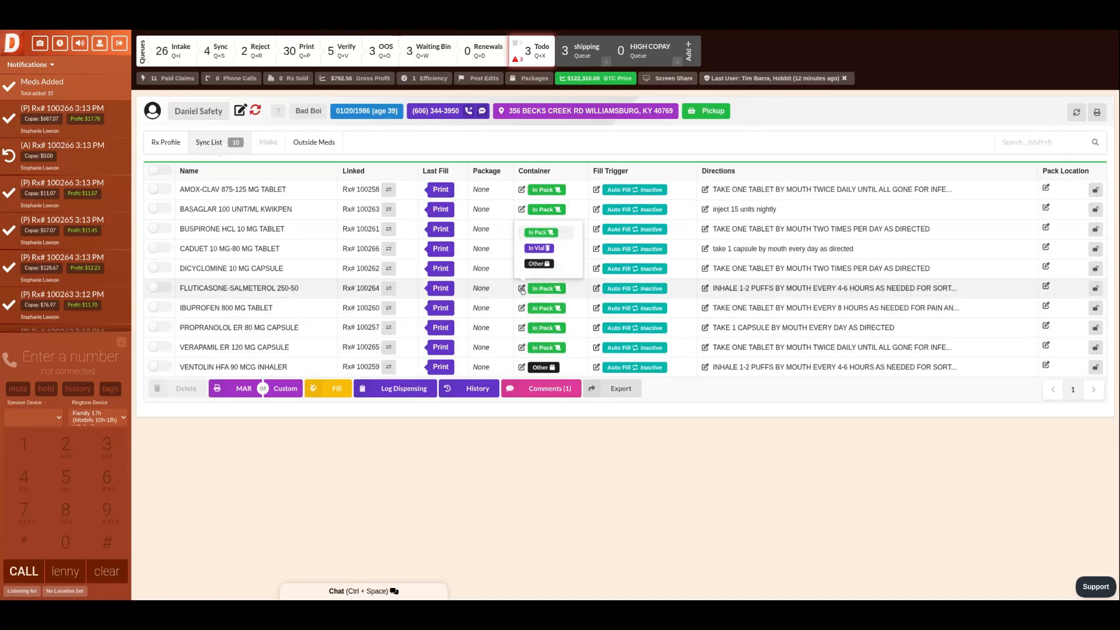
left_click(541, 263)
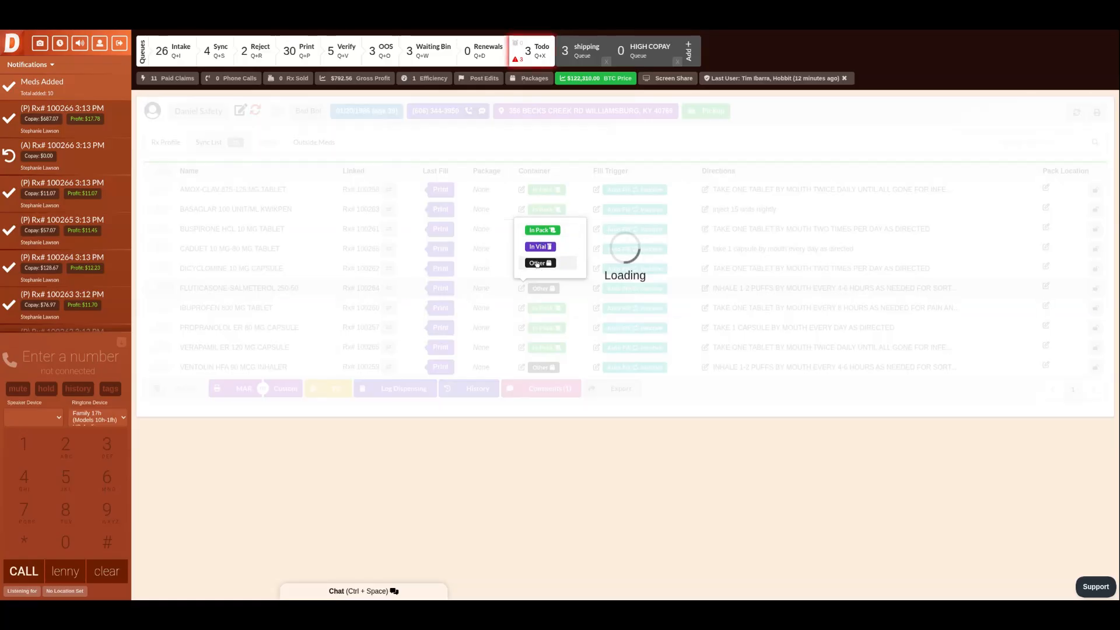
left_click(523, 211)
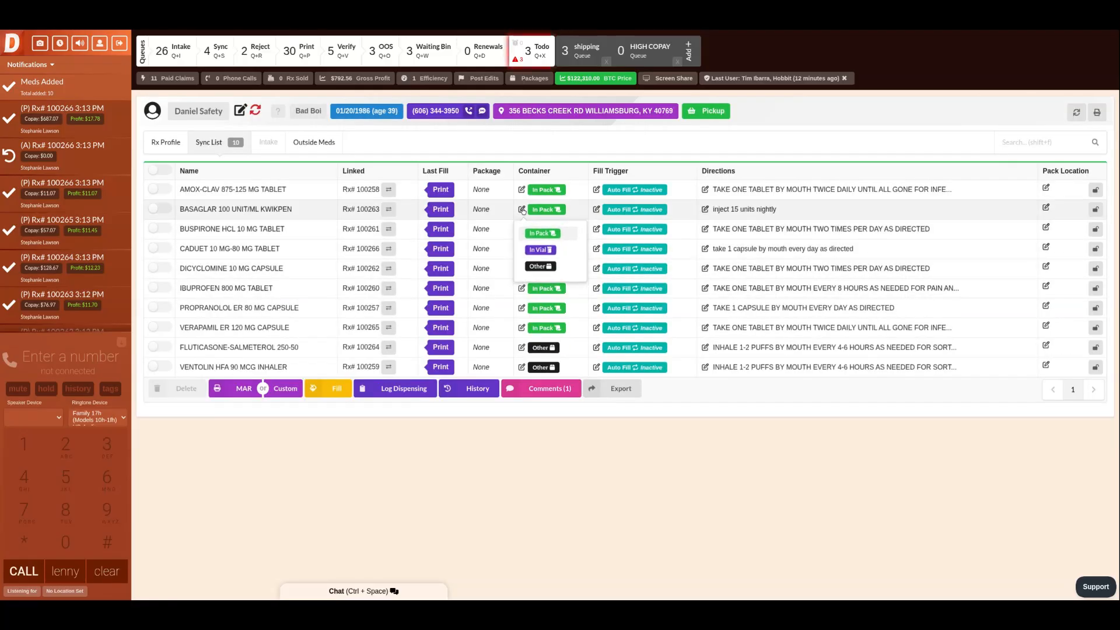
left_click(538, 267)
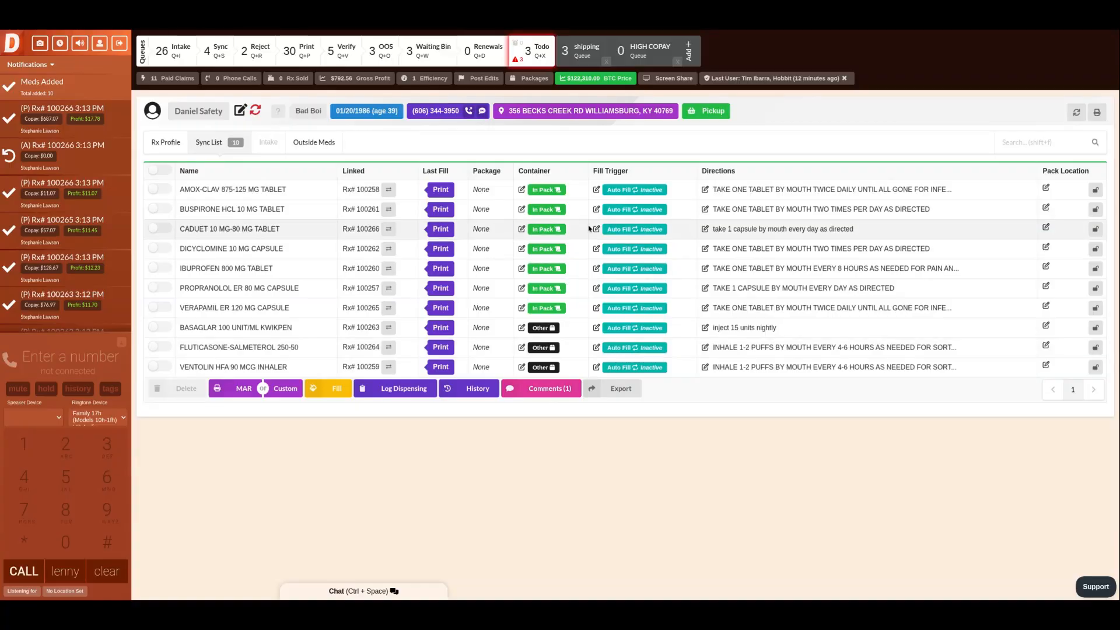
left_click(627, 392)
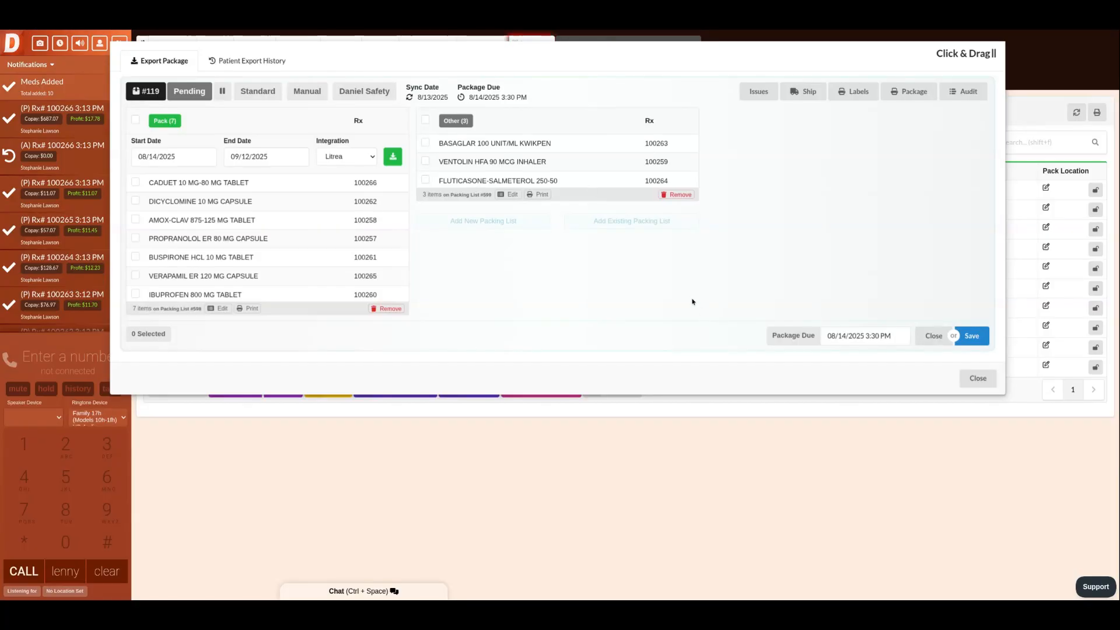
left_click(978, 378)
Open Package Settings in the location settings and review the options for automatically splitting packages.
key("ctrl+k")
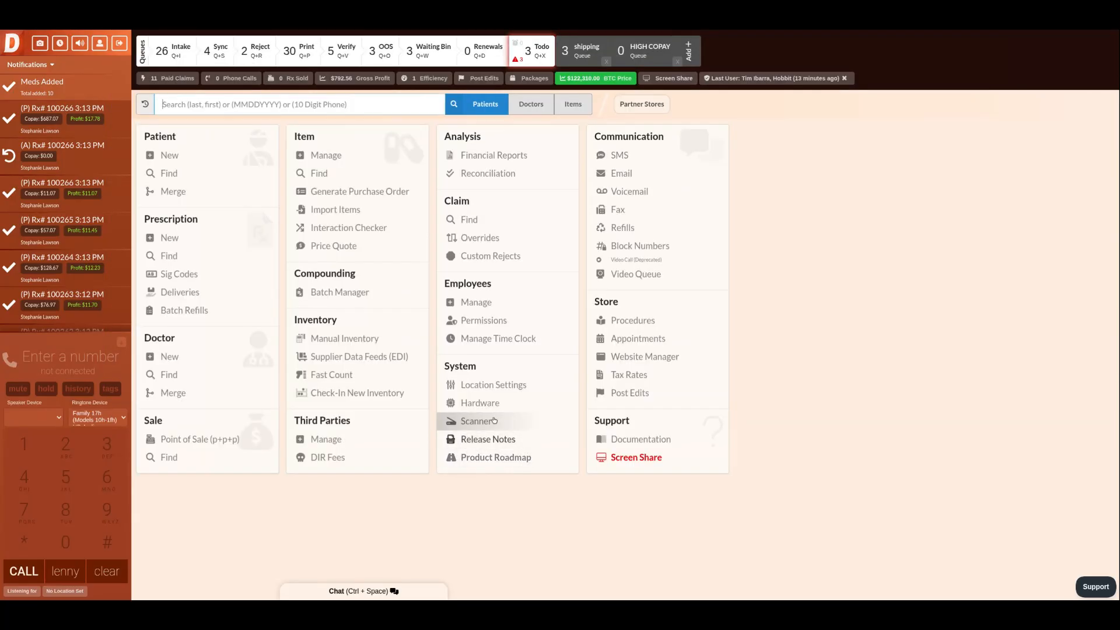
left_click(484, 383)
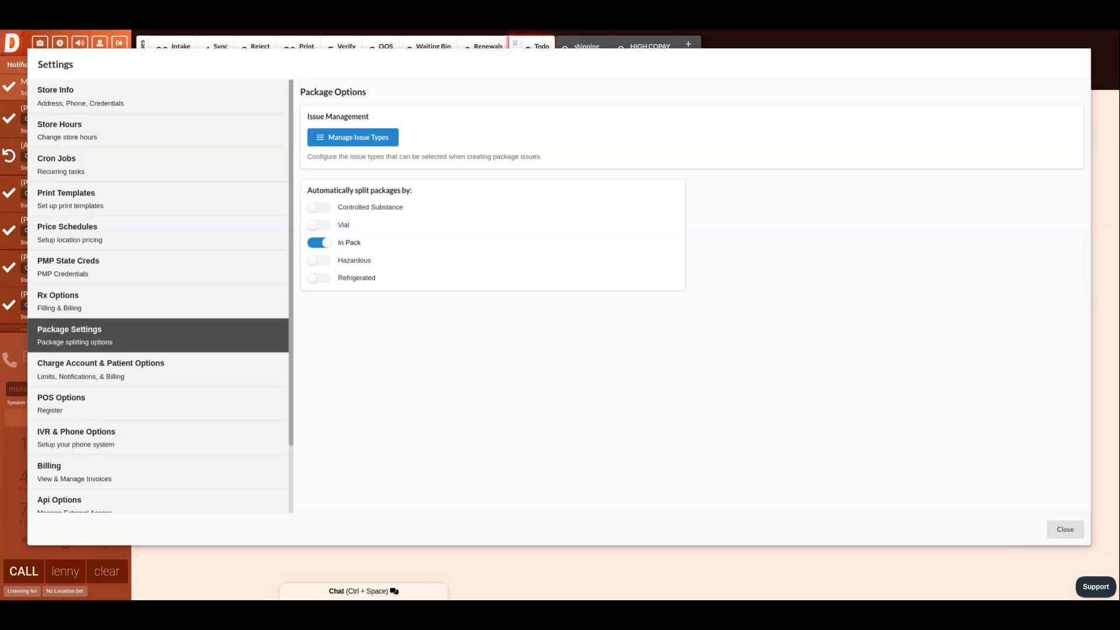
left_click_drag(339, 208, 418, 210)
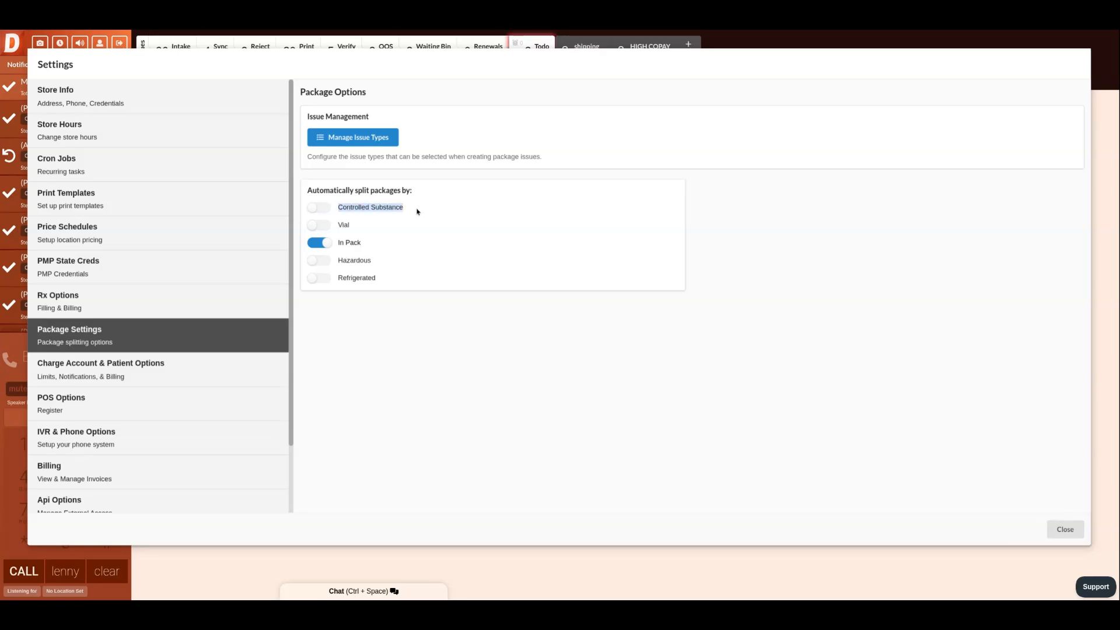
left_click(369, 296)
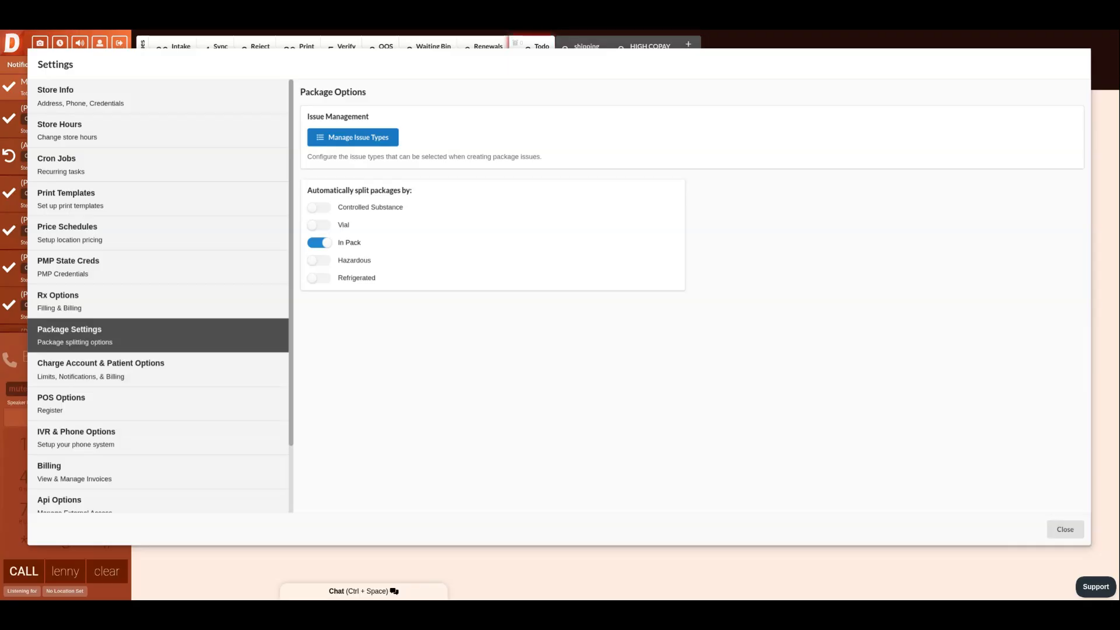
Create a package issue type described as "Backordered Drug" with the default communication "This drug is on back order.".
left_click(376, 140)
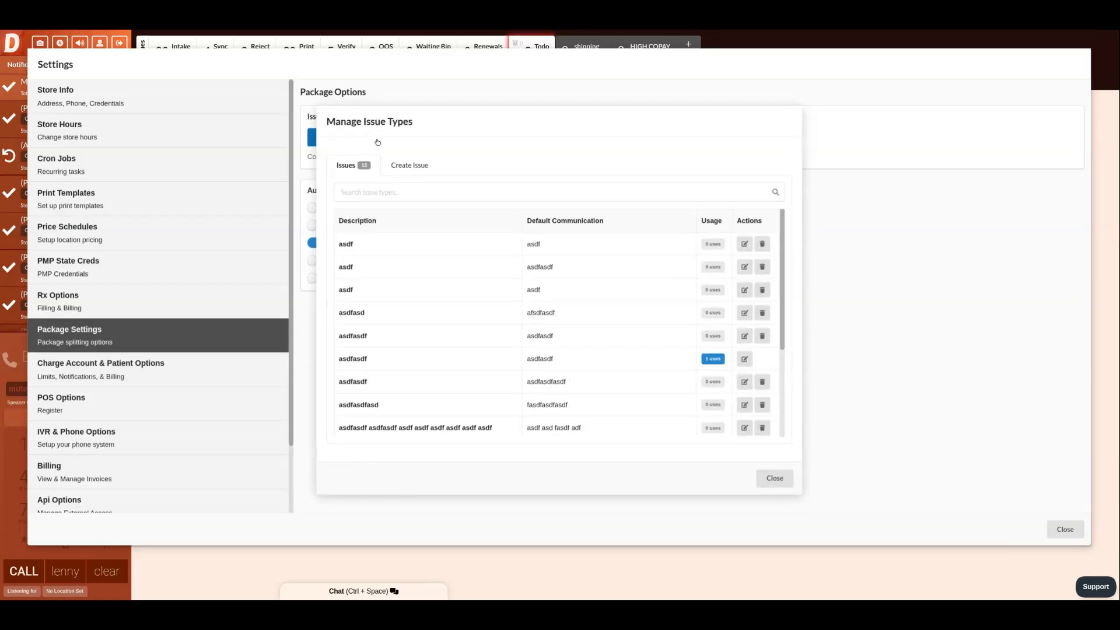
left_click(407, 166)
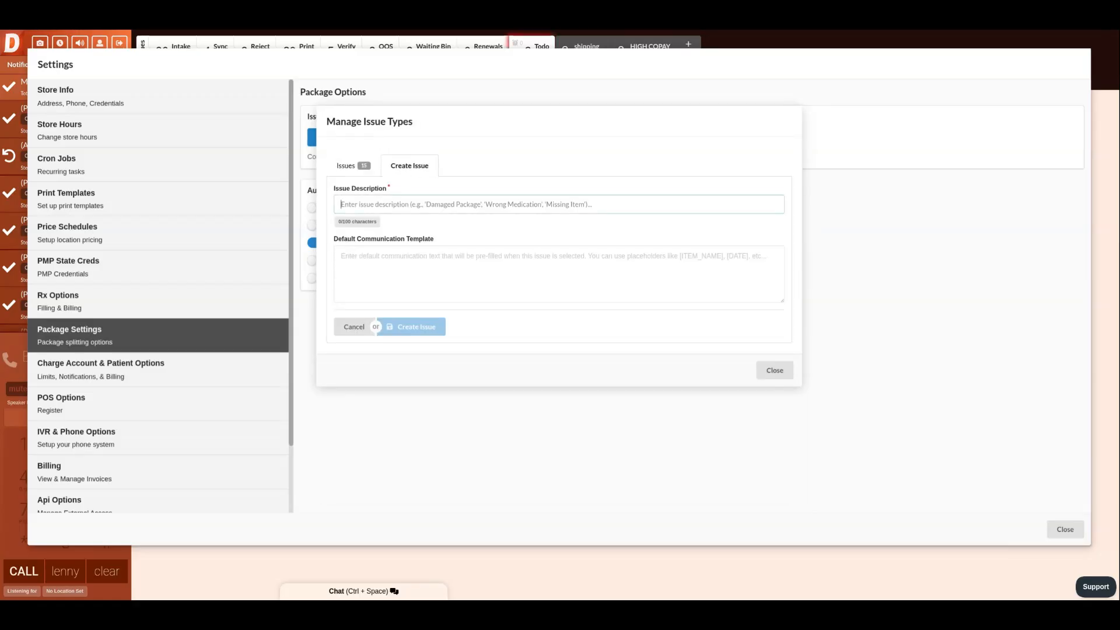
type("Backordered Drug")
left_click(398, 263)
type("Thgus")
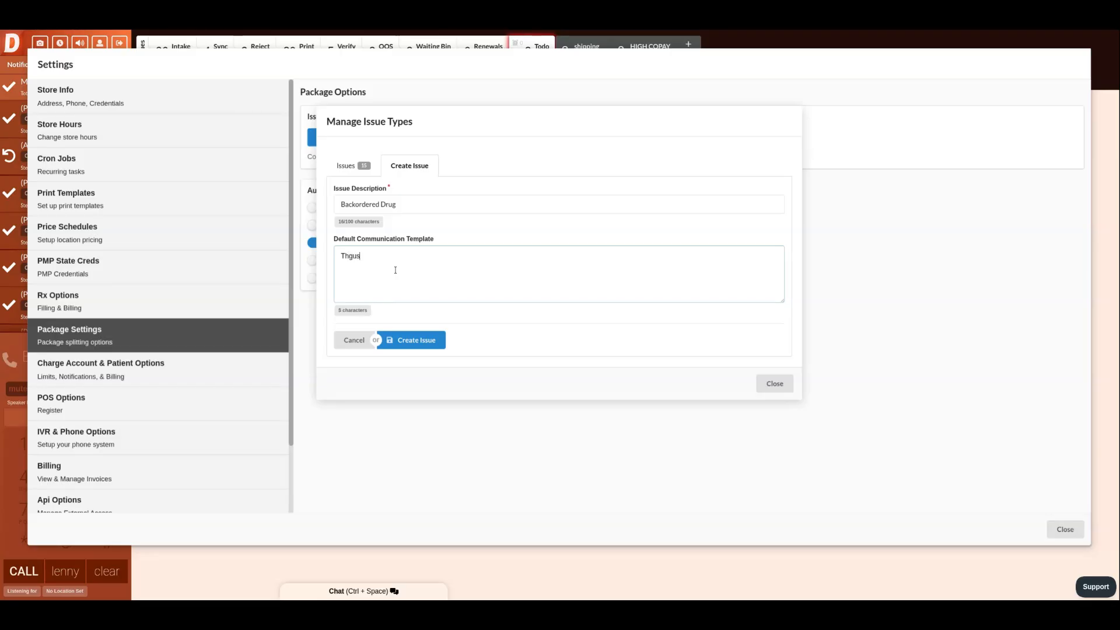
type("s derug is on back order.")
left_click(443, 340)
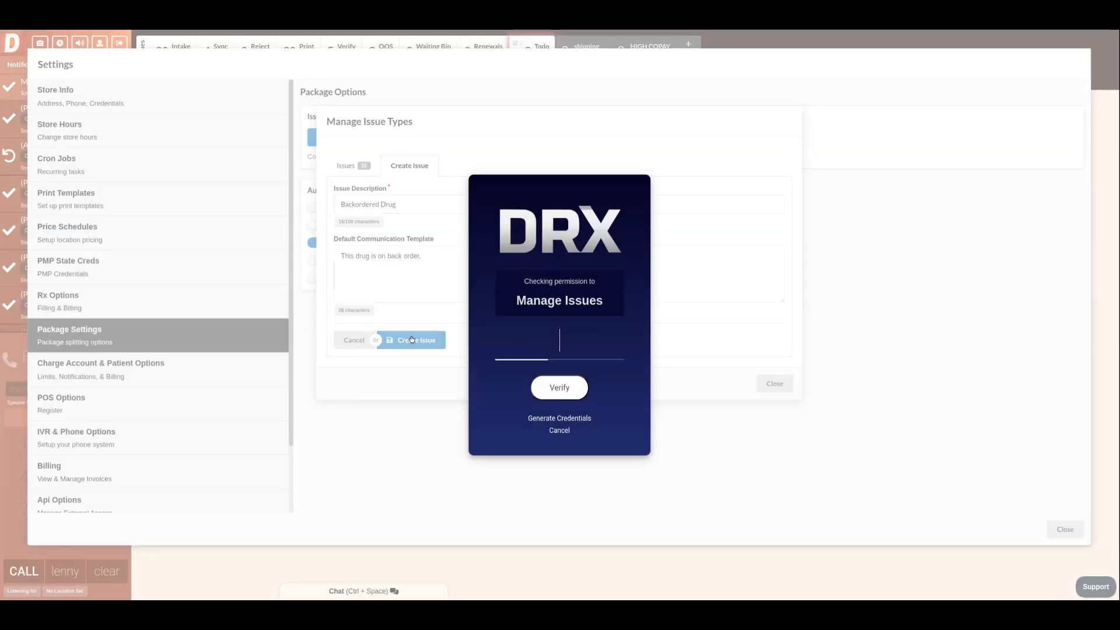
Check the Backordered Drug entry in the issue types list, and close the issue manager and the settings.
left_click(362, 165)
scroll(401, 377, "up", 3)
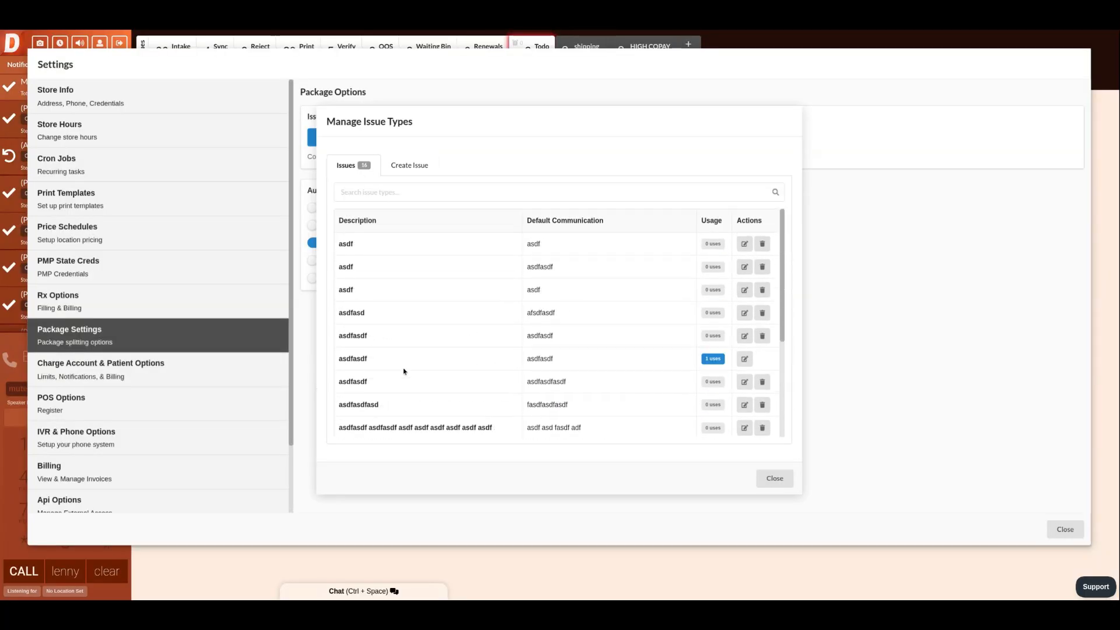
scroll(405, 370, "down", 2)
left_click_drag(344, 328, 643, 327)
left_click(618, 343)
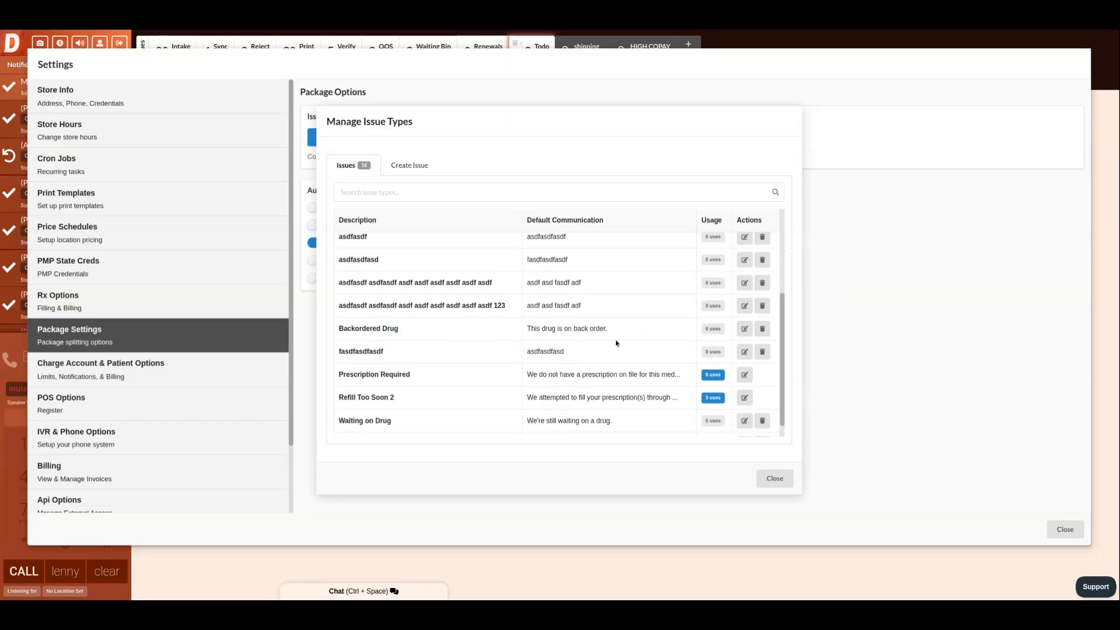
scroll(570, 343, "up", 3)
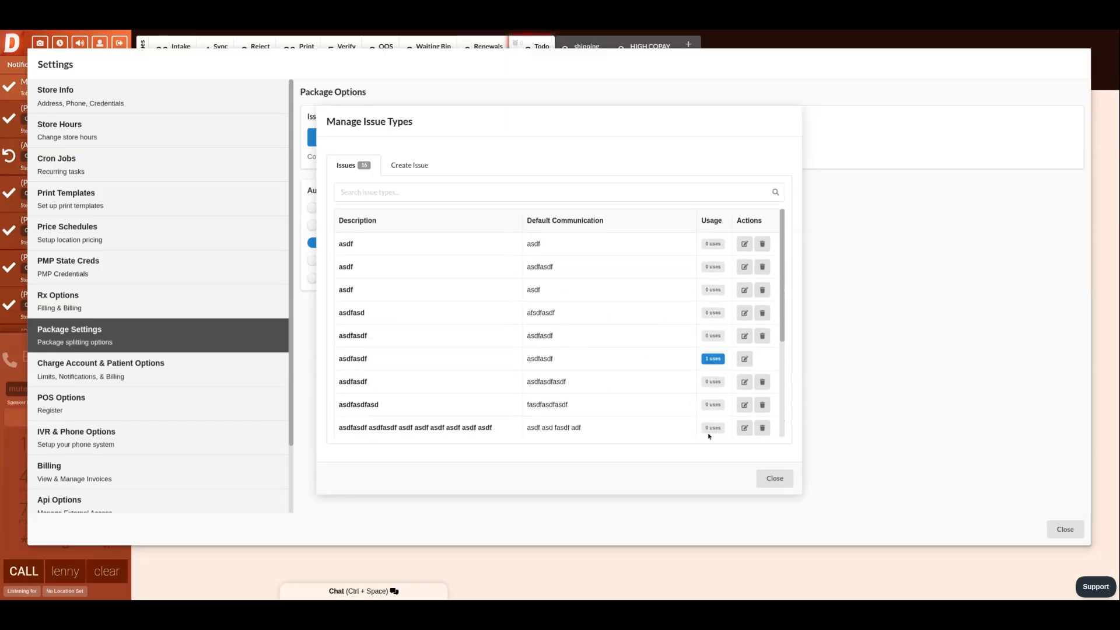
left_click(775, 479)
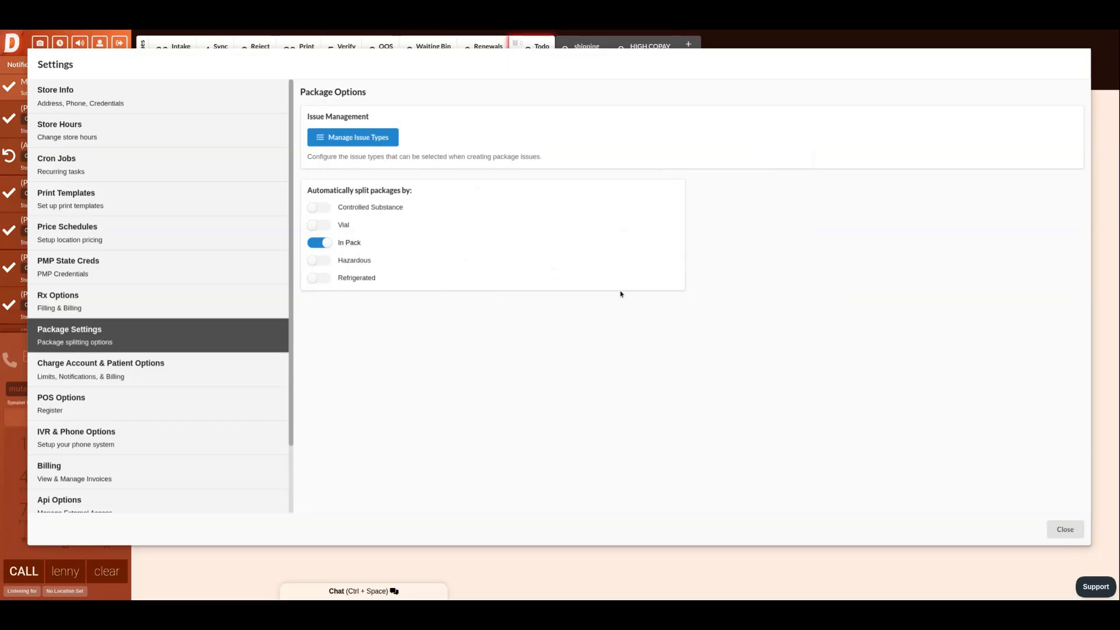
left_click(1064, 529)
Reopen the most recent patient's Sync List from the search history and bring up its export package.
left_click(170, 105)
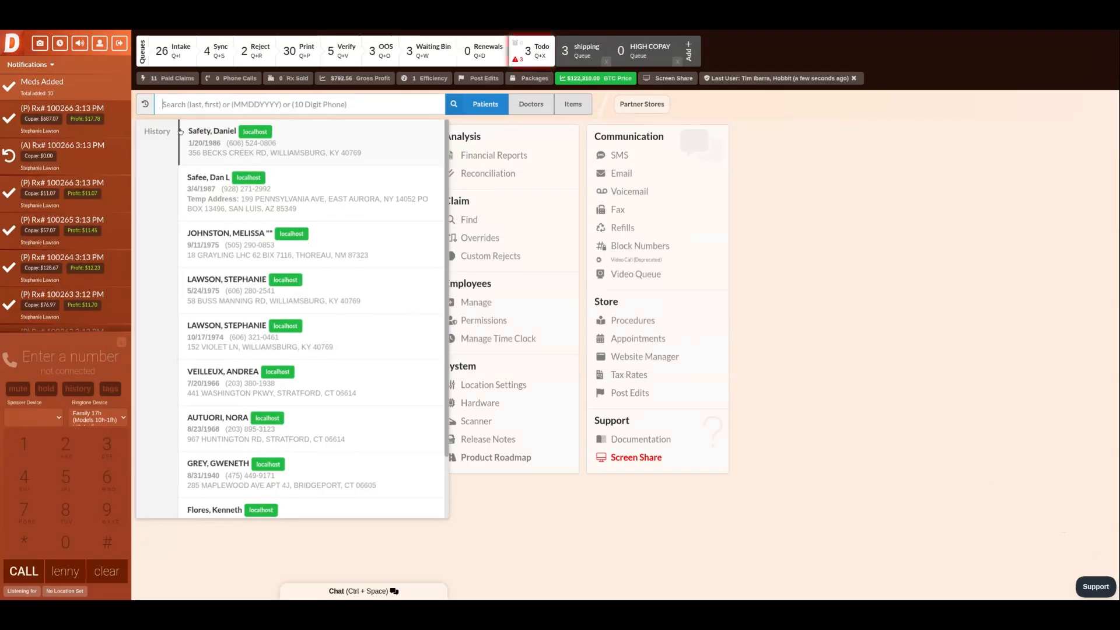
left_click(201, 138)
left_click(208, 142)
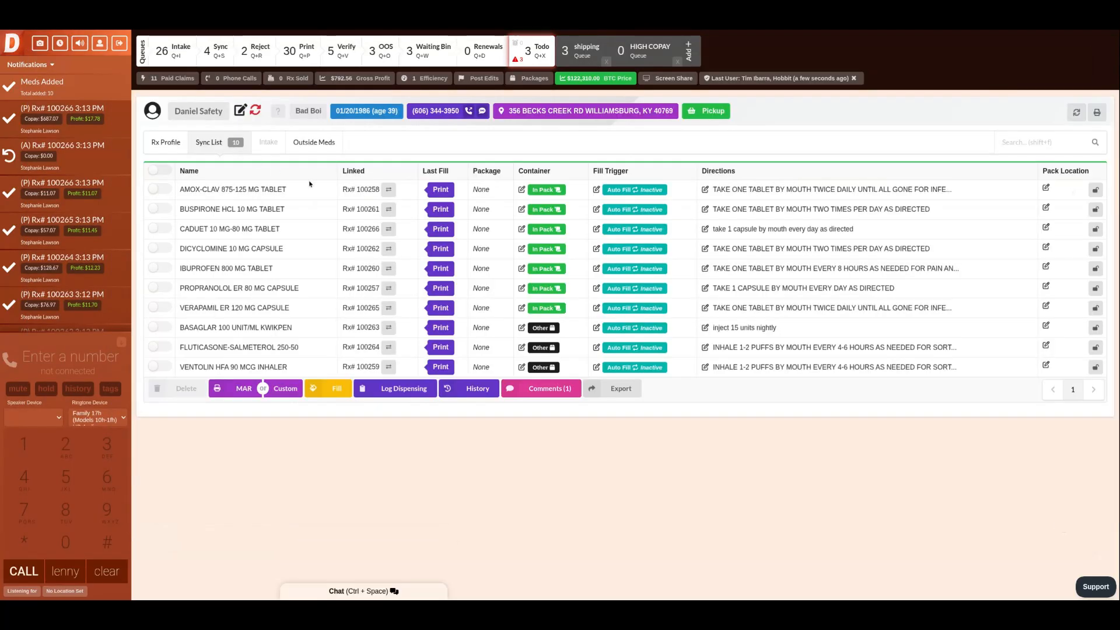
left_click(602, 387)
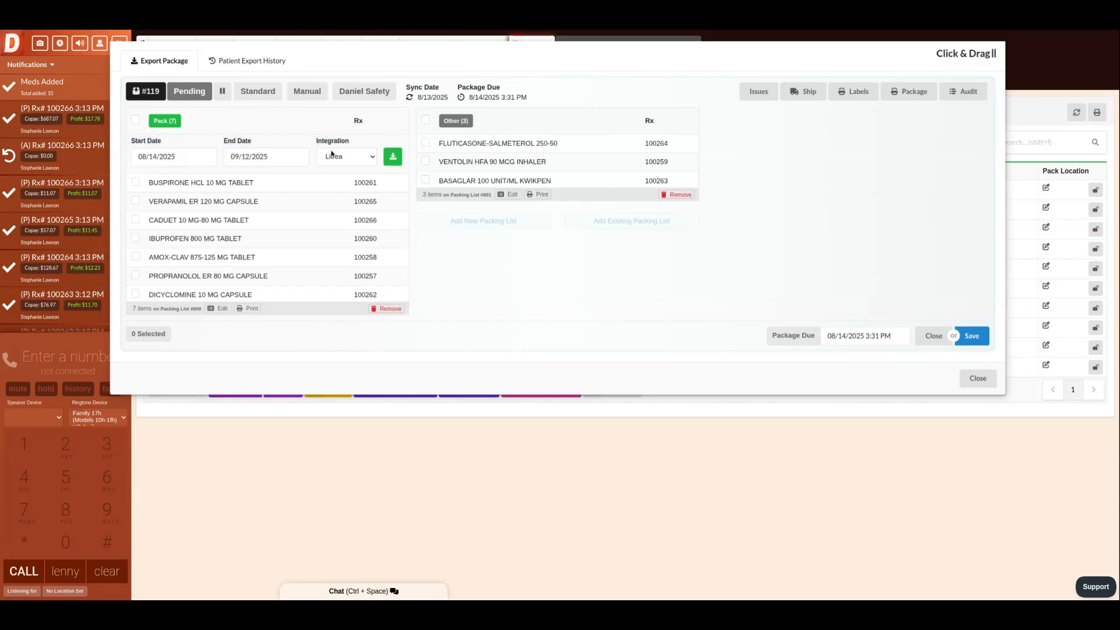
Open the packing lists of the Other and Pack groups for editing, look over their settings and prescriptions, and save and close each.
left_click_drag(205, 314, 157, 308)
left_click(511, 195)
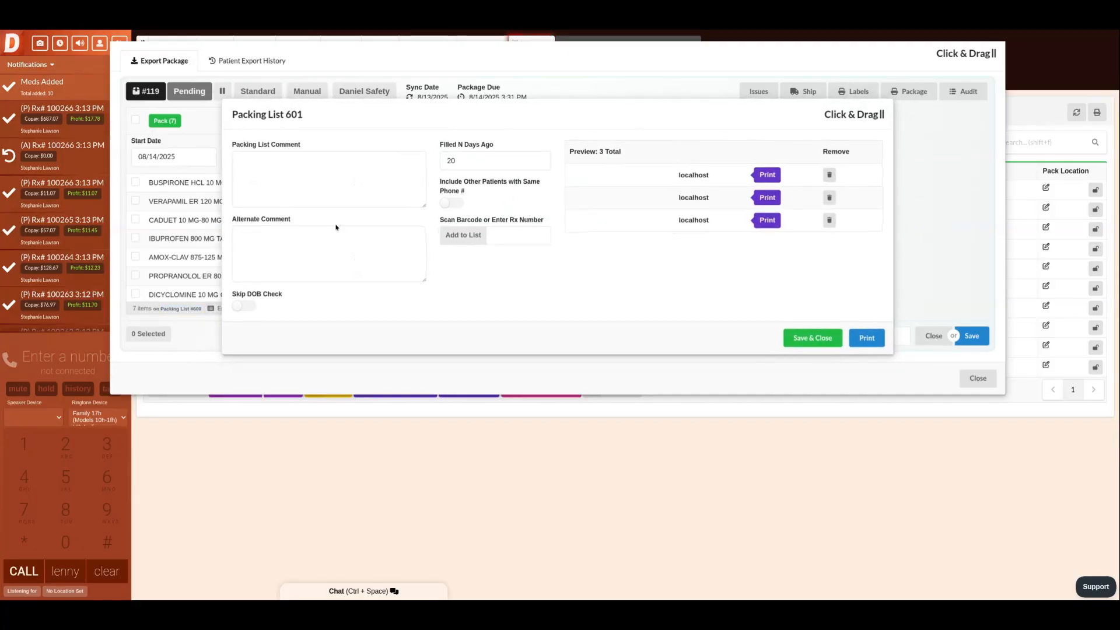
left_click(826, 339)
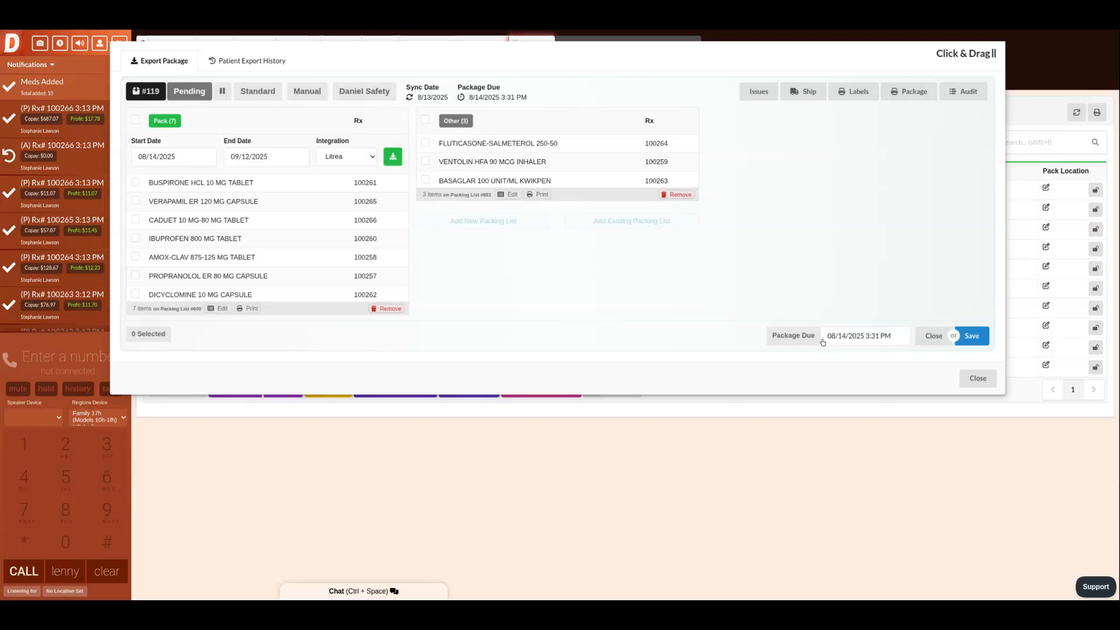
left_click(223, 310)
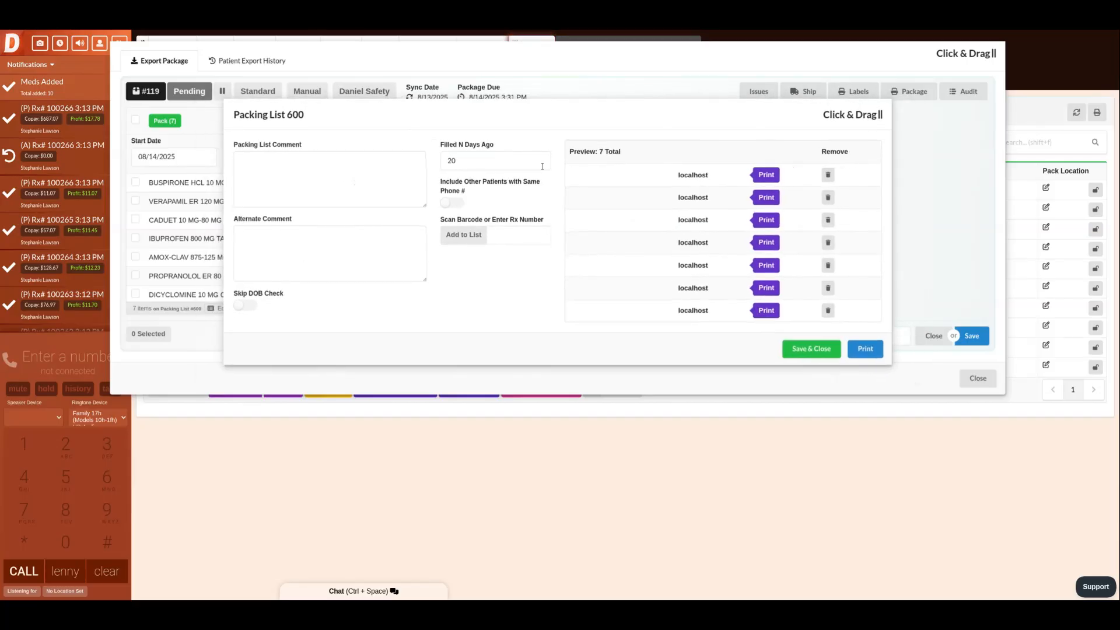
left_click(813, 349)
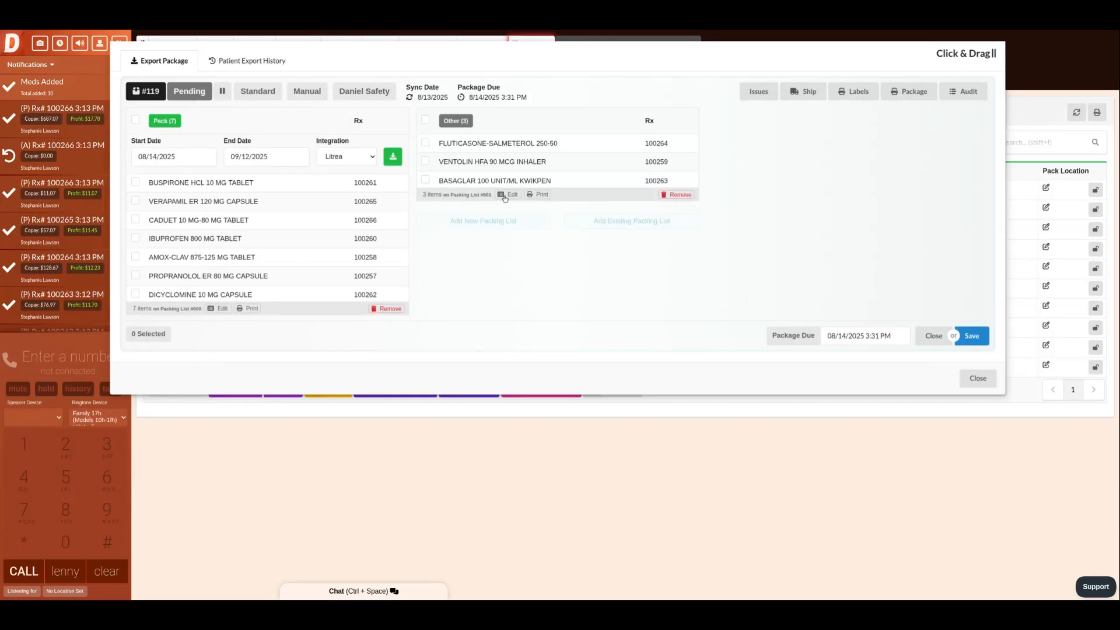
left_click(505, 197)
left_click(814, 338)
Add a new packing list to the package, delete every prescription listed on it, and save the list.
left_click(496, 220)
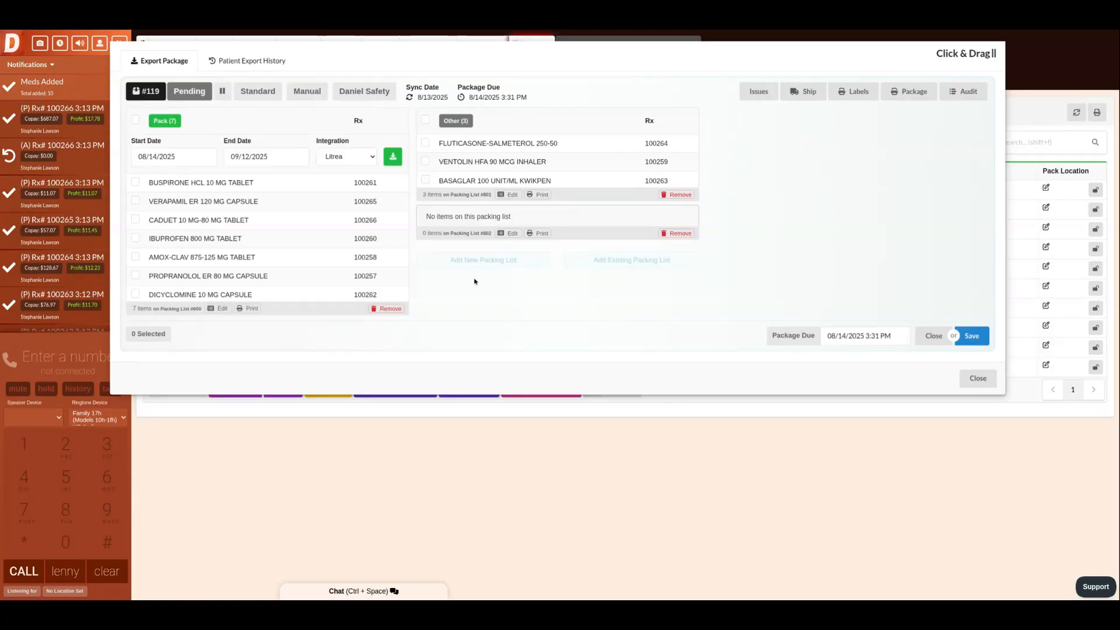
left_click(512, 234)
scroll(677, 255, "down", 1)
scroll(676, 255, "up", 1)
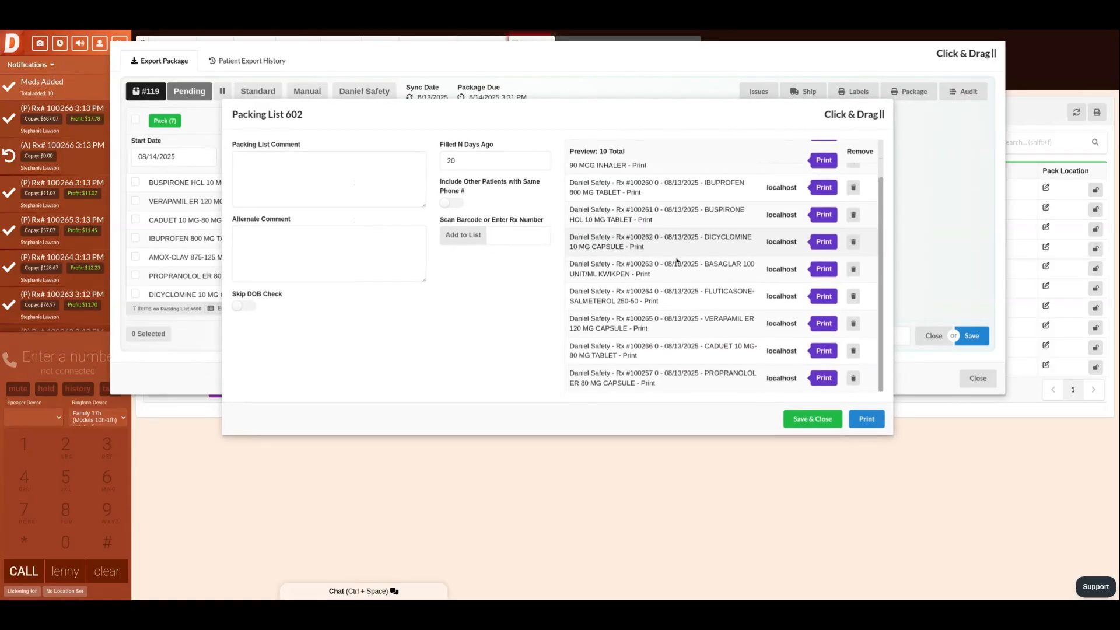
left_click(852, 177)
left_click(853, 177)
left_click(857, 177)
left_click(857, 178)
left_click(858, 177)
left_click(857, 178)
left_click(858, 177)
left_click(858, 177)
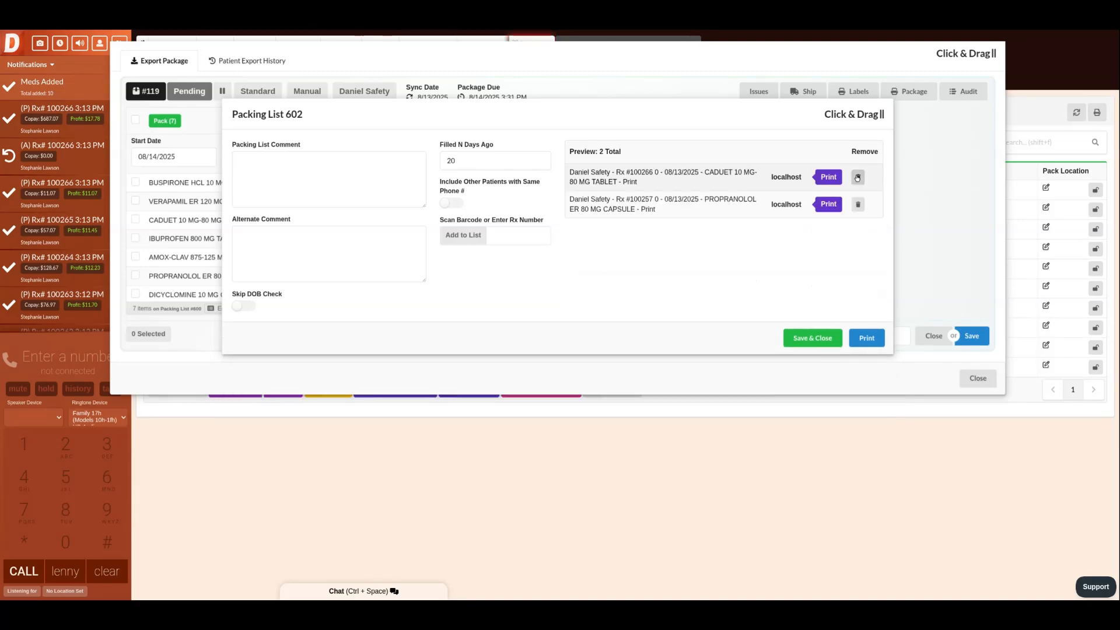
left_click(857, 177)
left_click(858, 178)
left_click(812, 338)
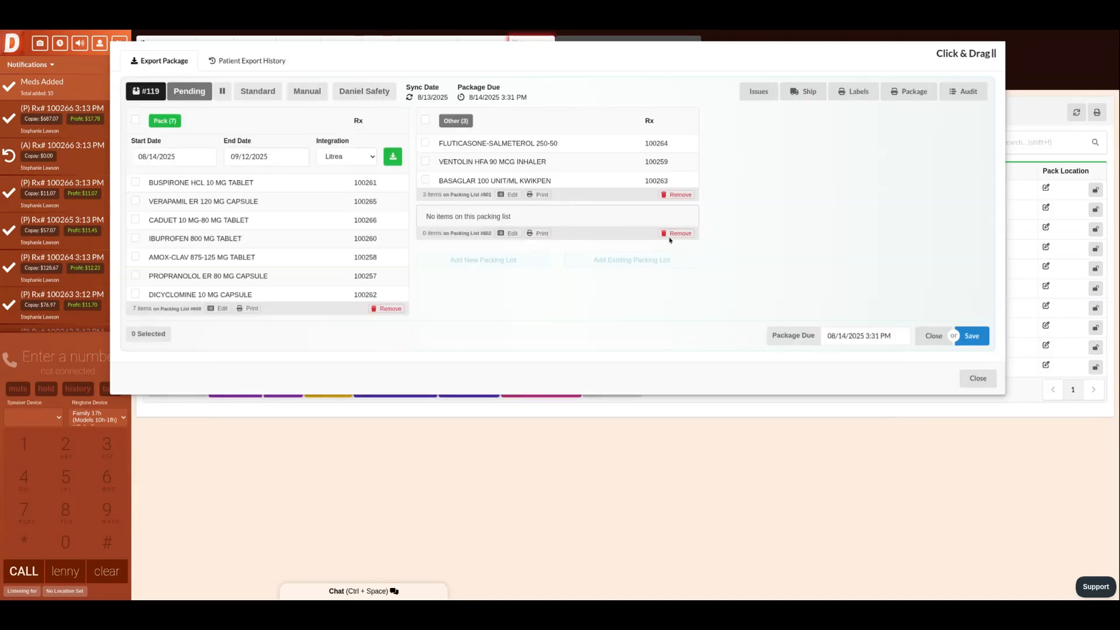
Remove the empty packing list from the package, entering the authorization PIN to confirm.
left_click(672, 234)
type("***")
key("Return")
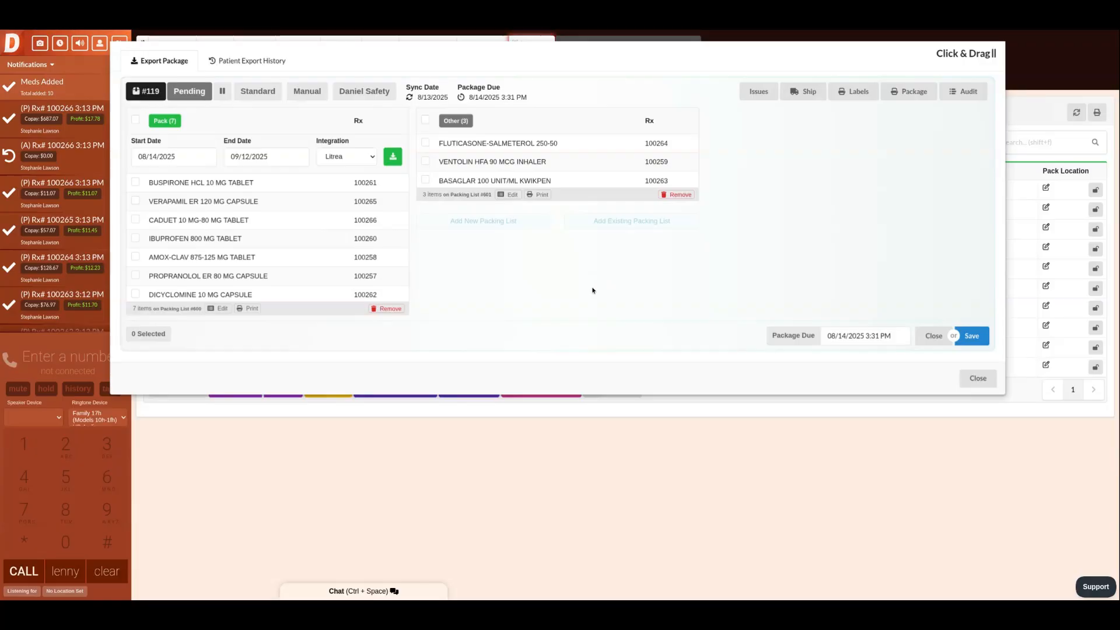
View and cancel the form for adding an existing packing list, and look over the package's sync and due dates.
left_click(598, 221)
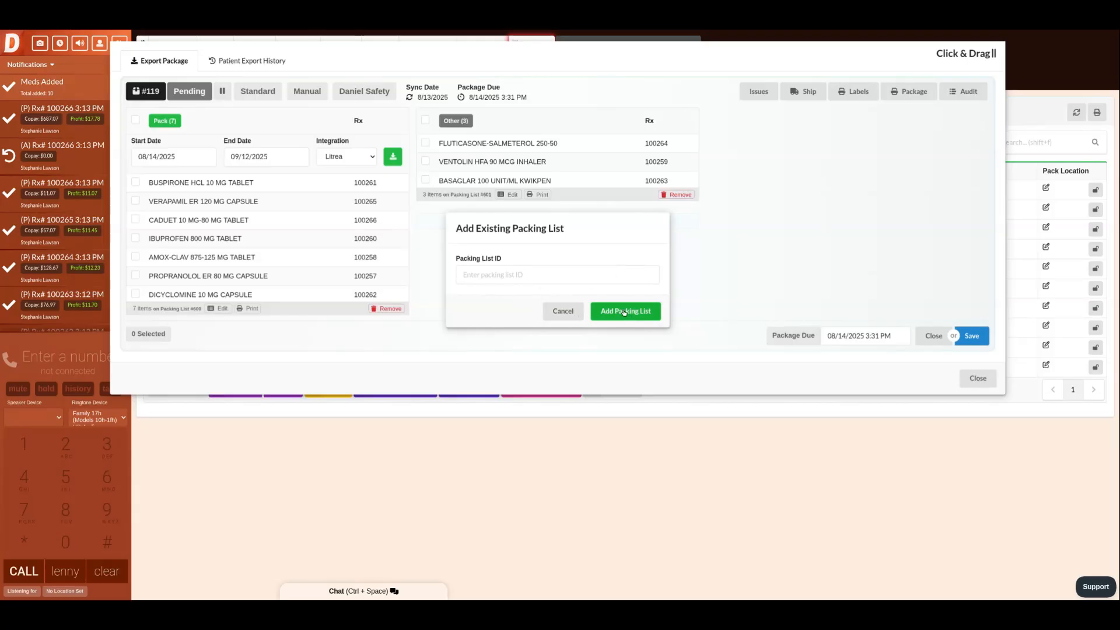
left_click(565, 313)
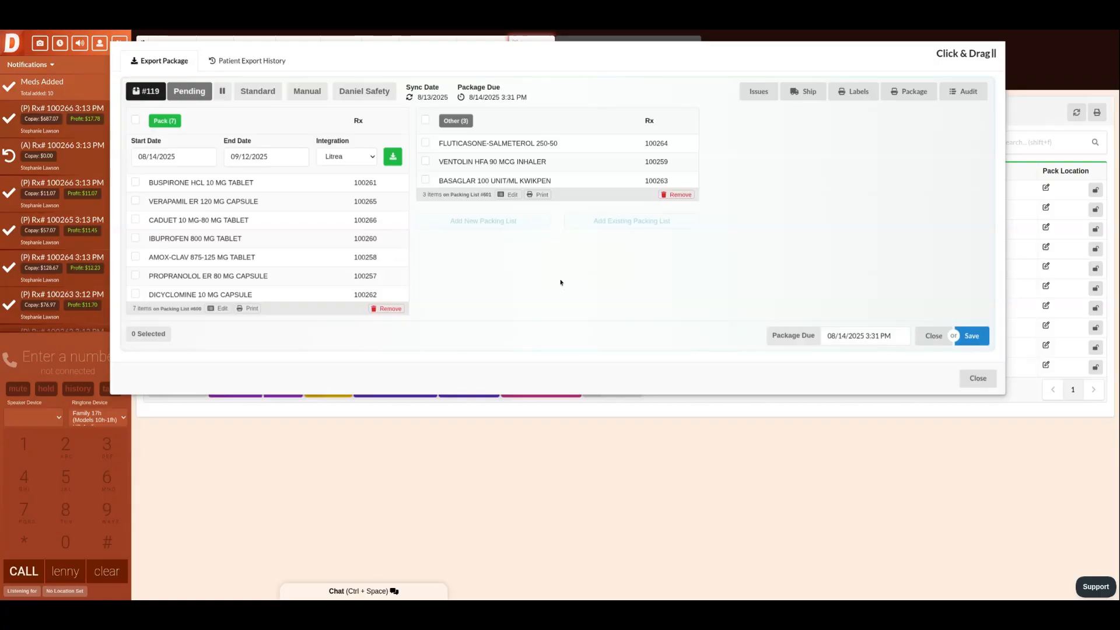
left_click_drag(458, 87, 534, 101)
left_click(535, 103)
left_click(833, 334)
left_click(807, 243)
Review the package's source options, keep Manual, and close the export package without saving.
left_click(315, 96)
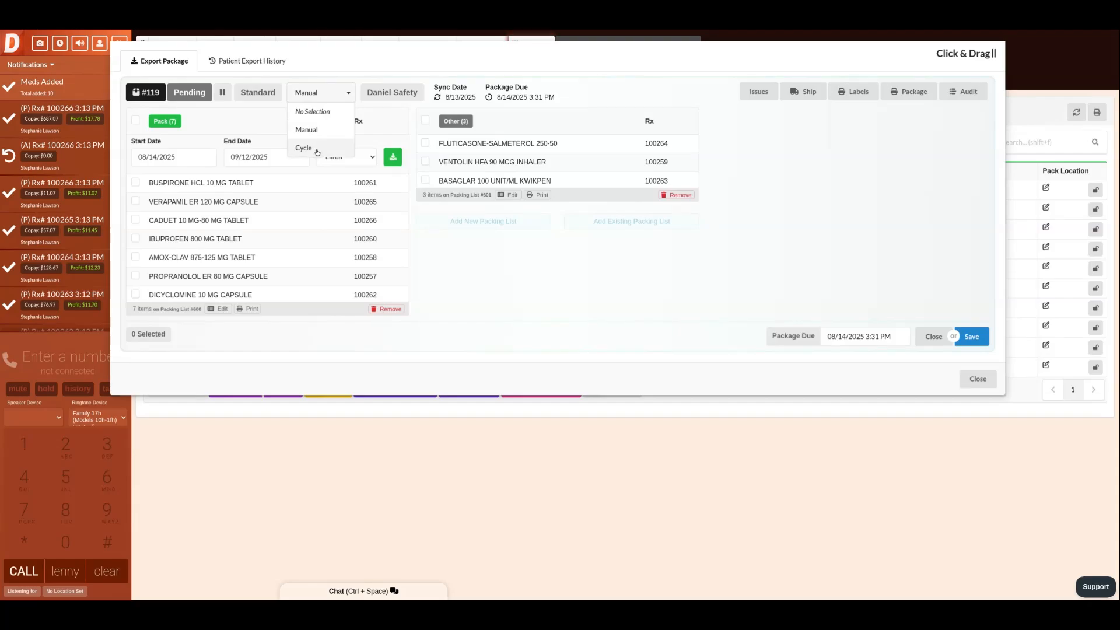
left_click(308, 129)
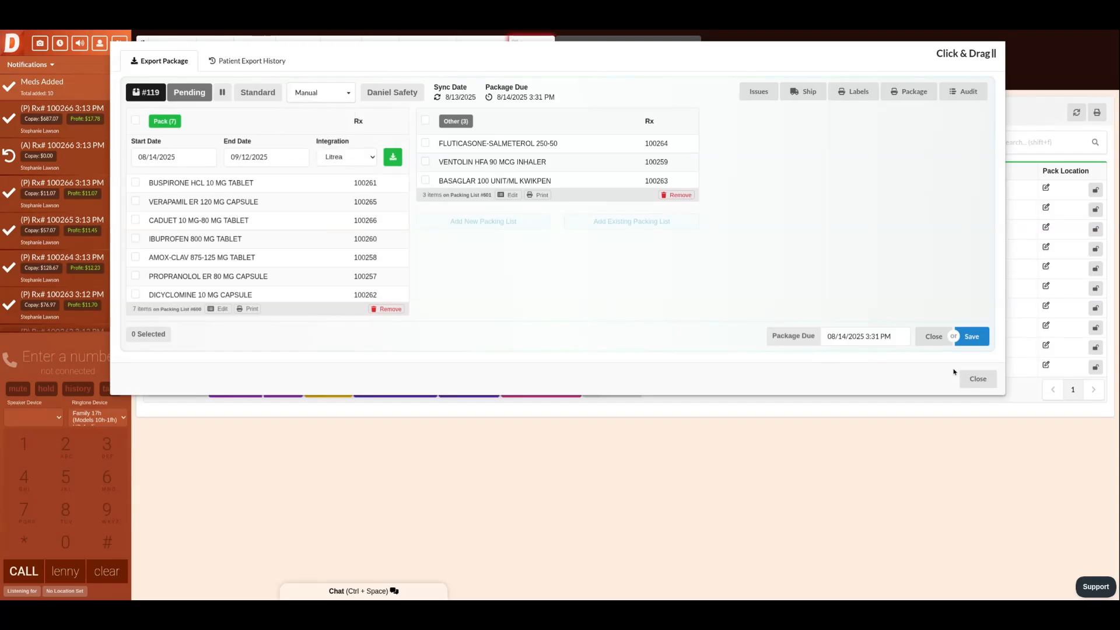
left_click(976, 379)
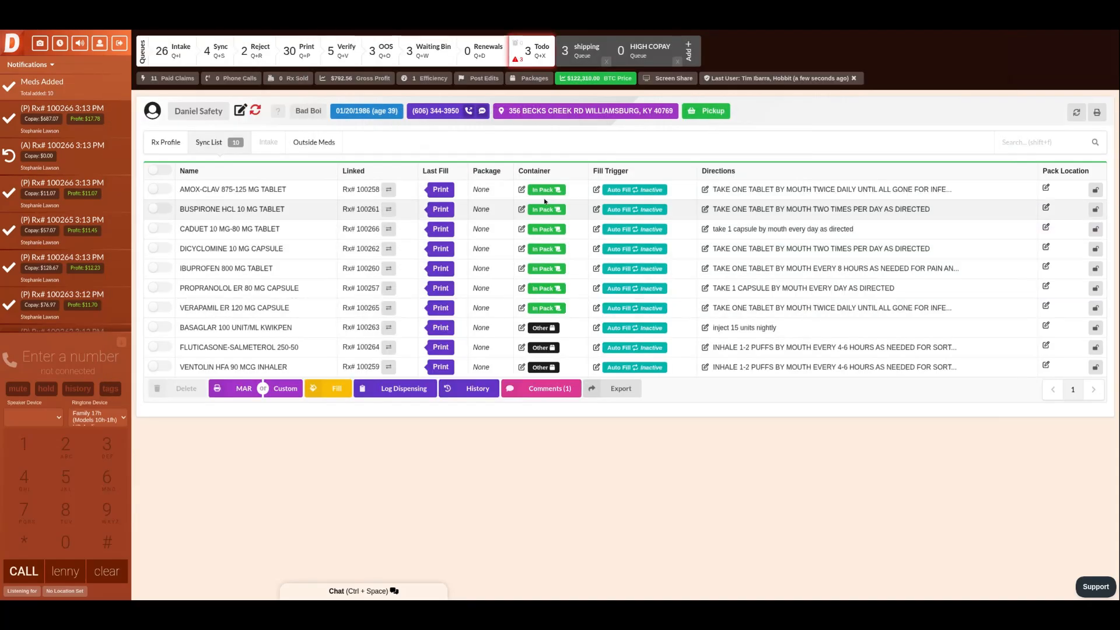
Set the fill trigger of AMOX-CLAV 875-125 MG TABLET to Cycle.
left_click(595, 190)
left_click(613, 229)
Go to the Sync Queue, view its Sync Calendar, and close the calendar.
key("q+s")
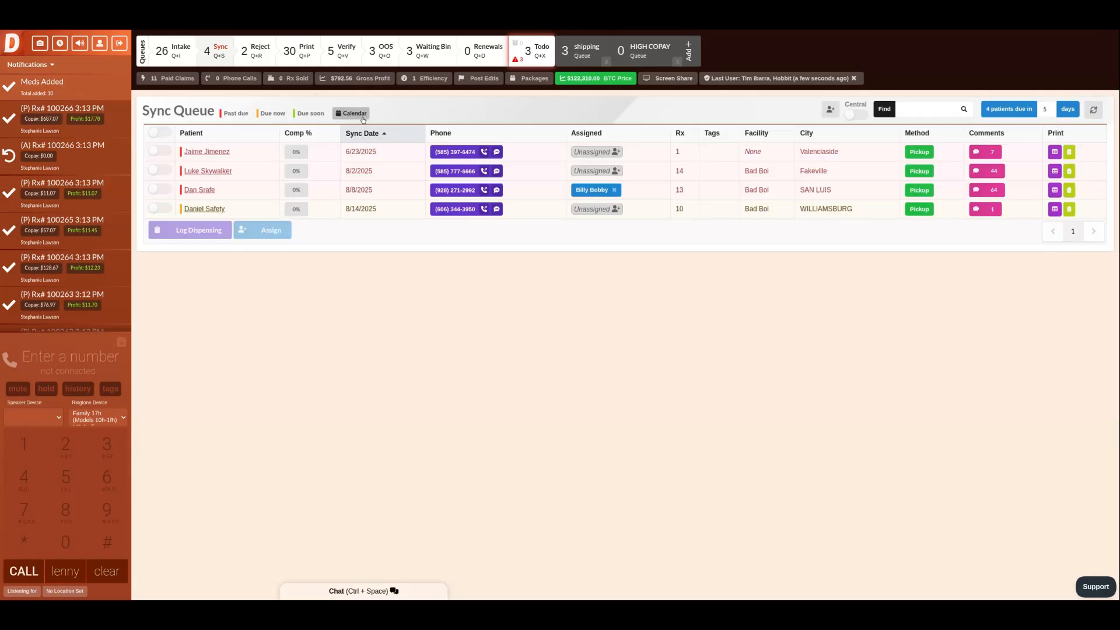
left_click(362, 116)
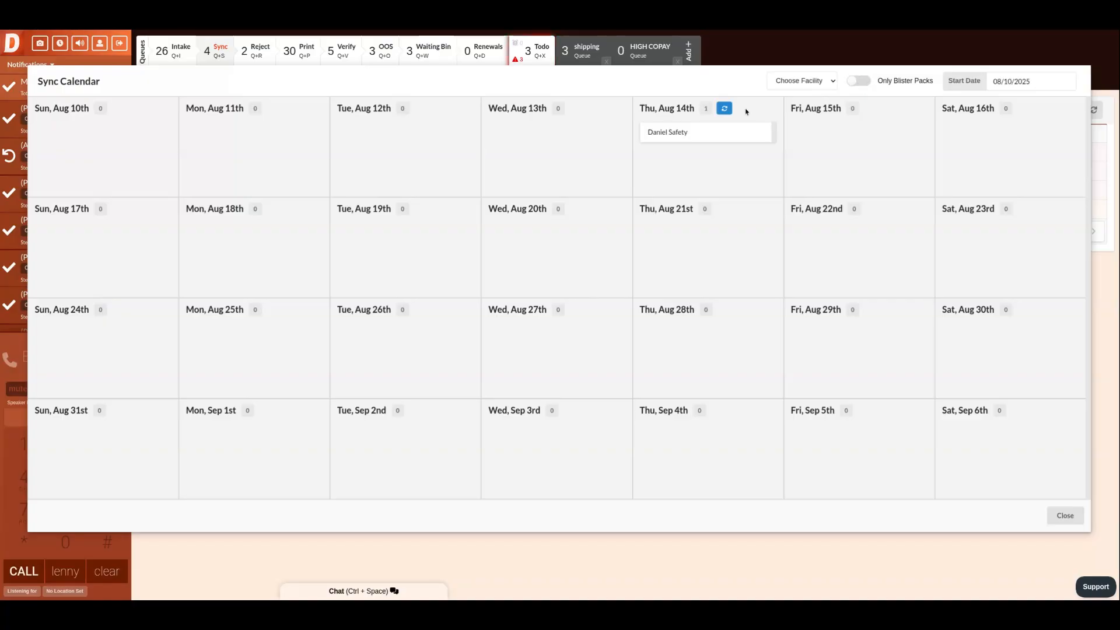
left_click(1064, 515)
Open the Sync List of the patient due 8/14/2025 and set the AMOX-CLAV 875-125 MG TABLET fill trigger to Auto Fill.
left_click(205, 209)
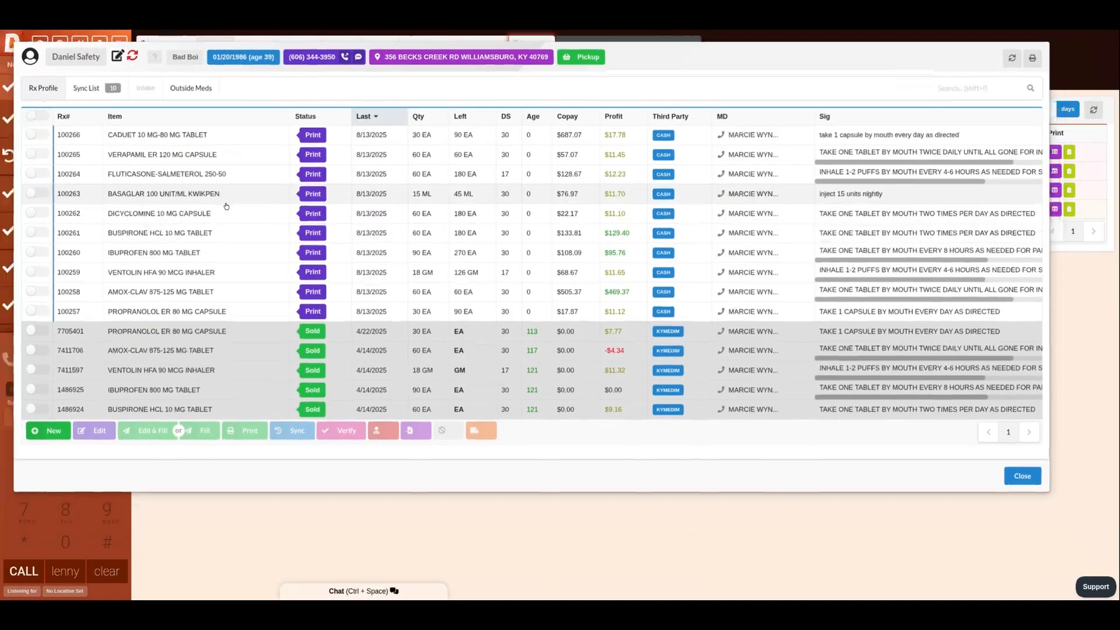
left_click(84, 87)
left_click(499, 135)
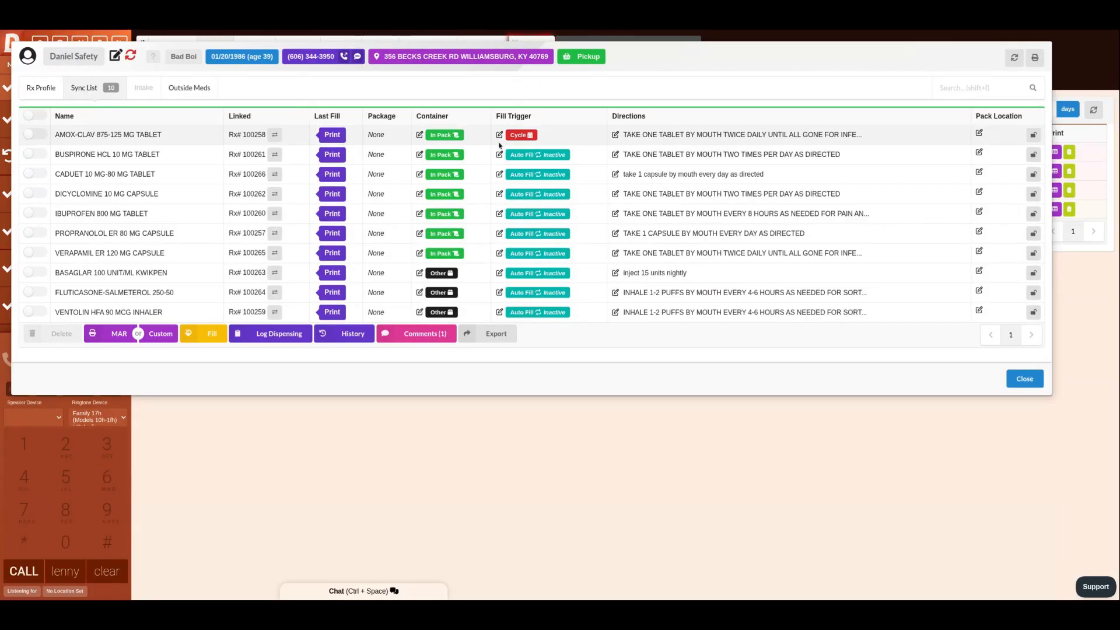
left_click(508, 164)
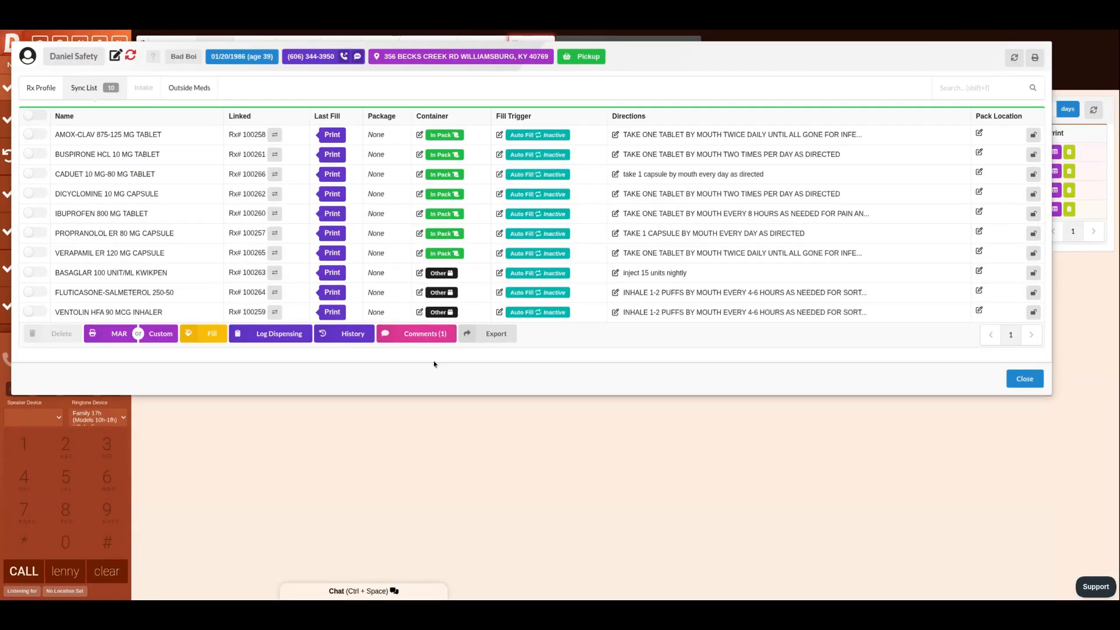
Export the sync list as a package, and switch its priority to Expedited and back to Standard.
left_click(495, 334)
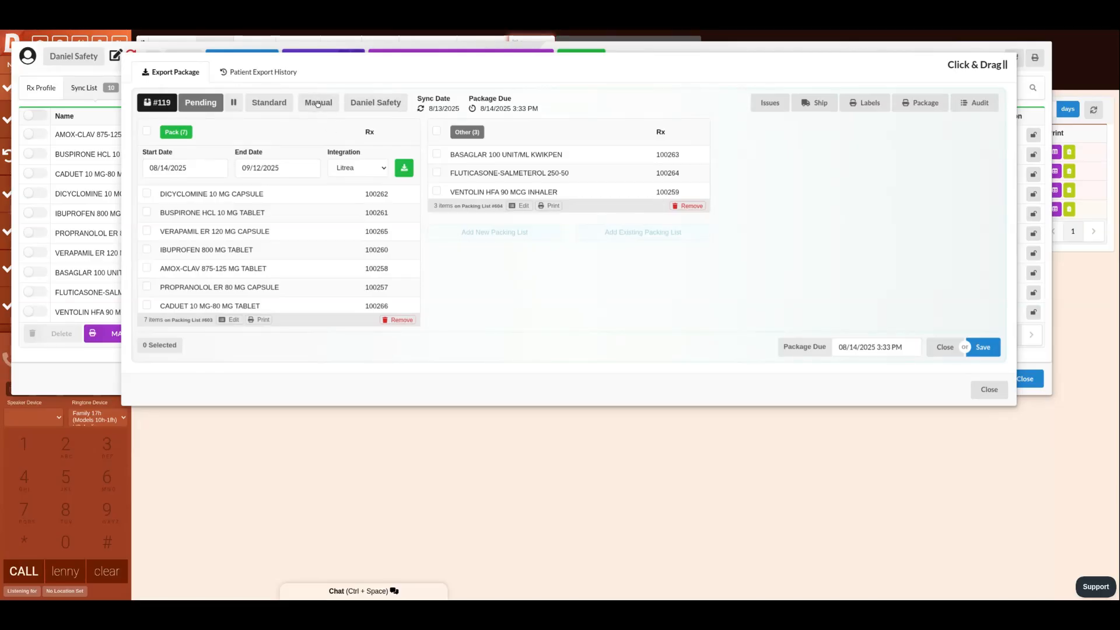
left_click(273, 103)
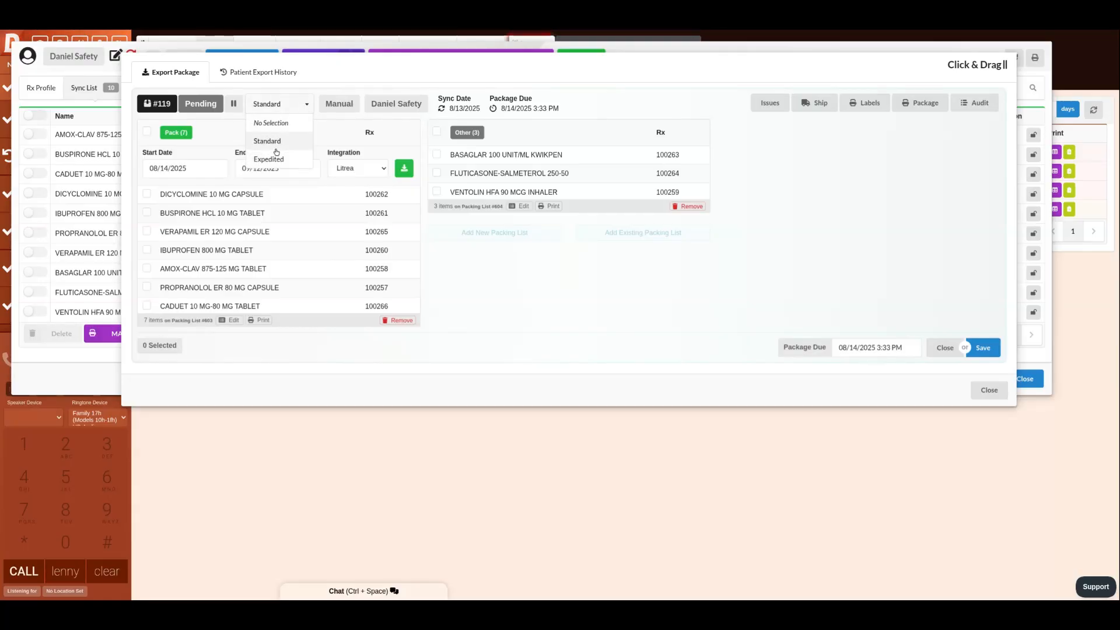
left_click(269, 159)
left_click(269, 104)
left_click(268, 141)
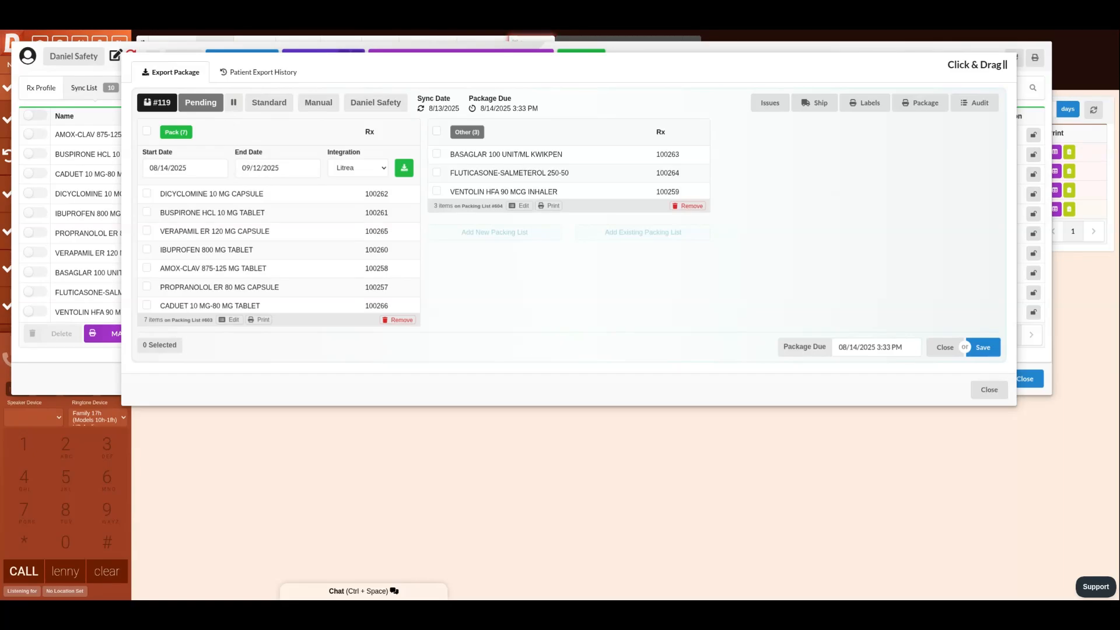
Set the package's status to Created, save the package, and close the export window.
left_click(211, 104)
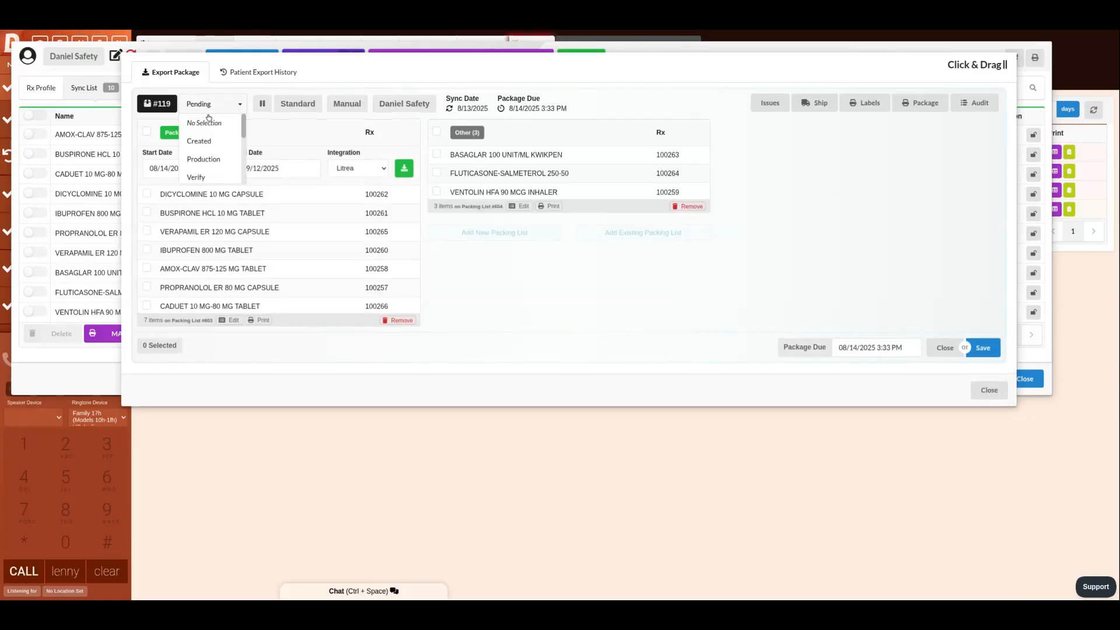
left_click(202, 141)
left_click(984, 347)
left_click(989, 390)
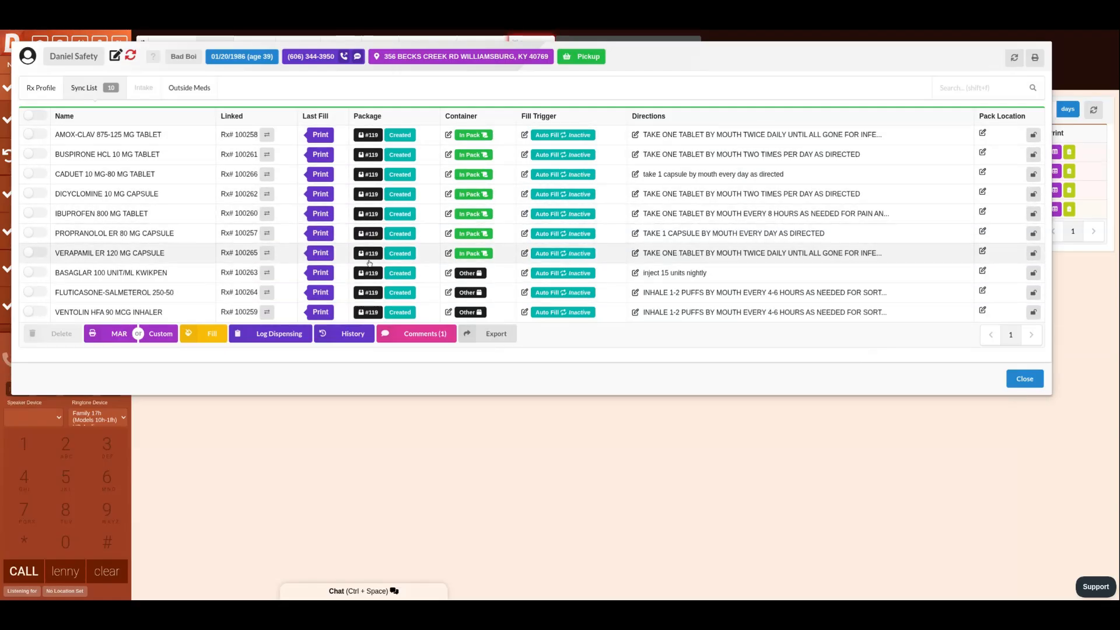
Examine the created package in the Package Editor from the Sync List, and close the editor and the patient's record.
left_click(370, 312)
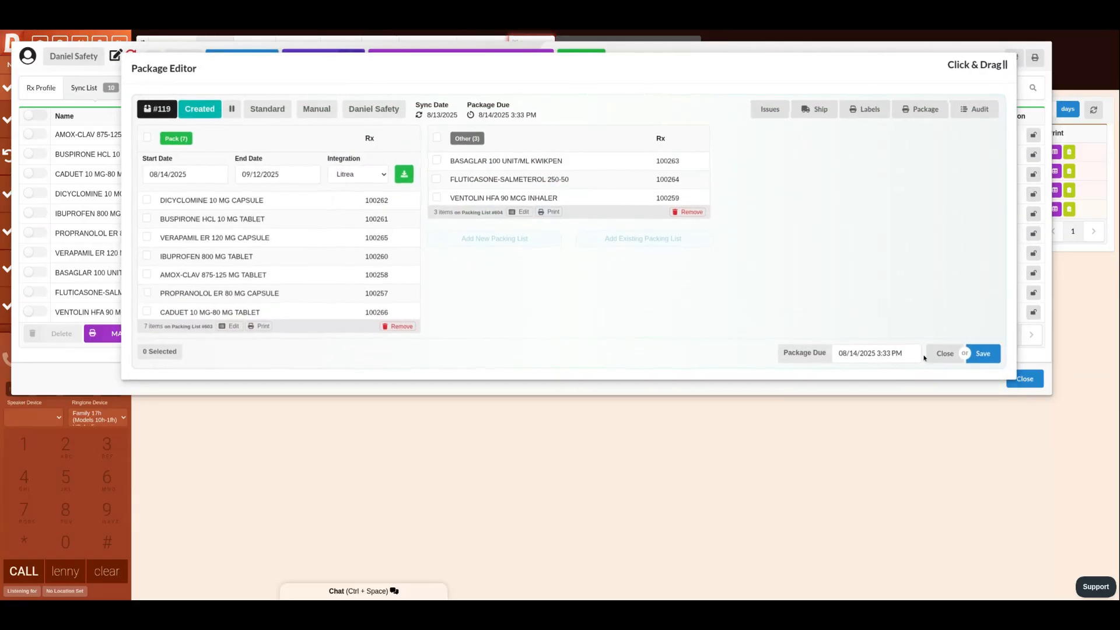
left_click(945, 354)
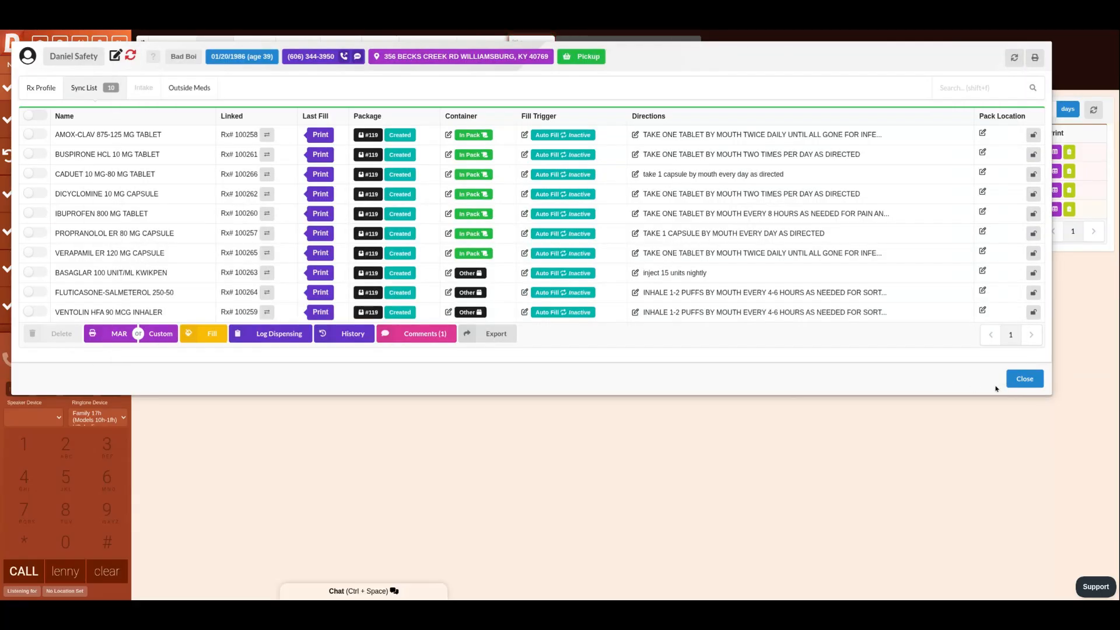
left_click(1025, 379)
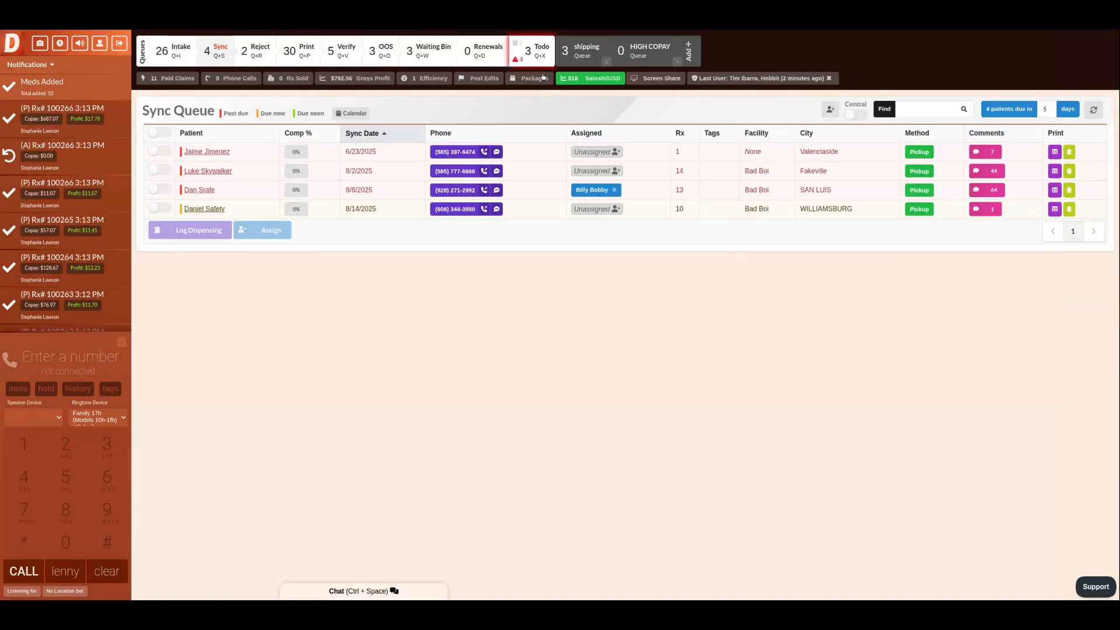
Open the Packages Queue and locate the patient's newly created package on page 6.
left_click(543, 77)
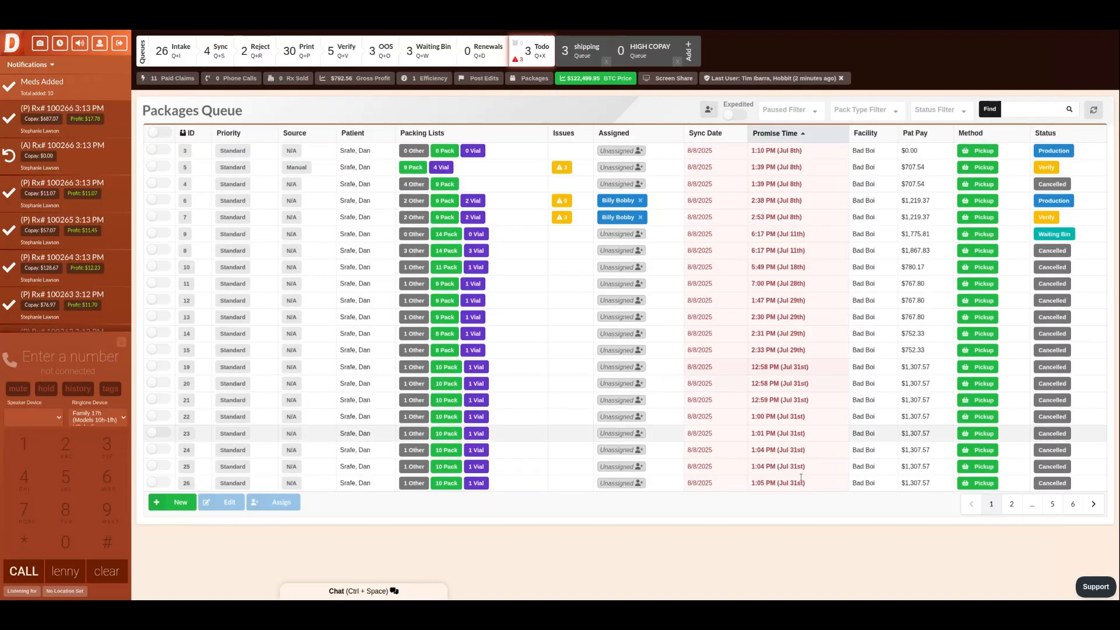
left_click(1018, 109)
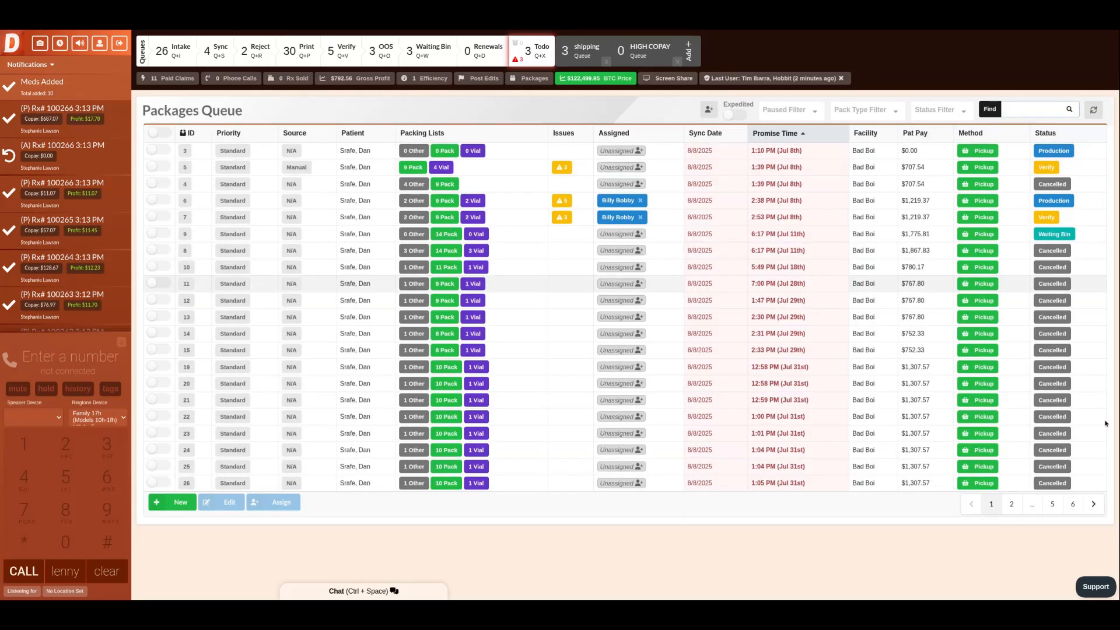
left_click(1073, 505)
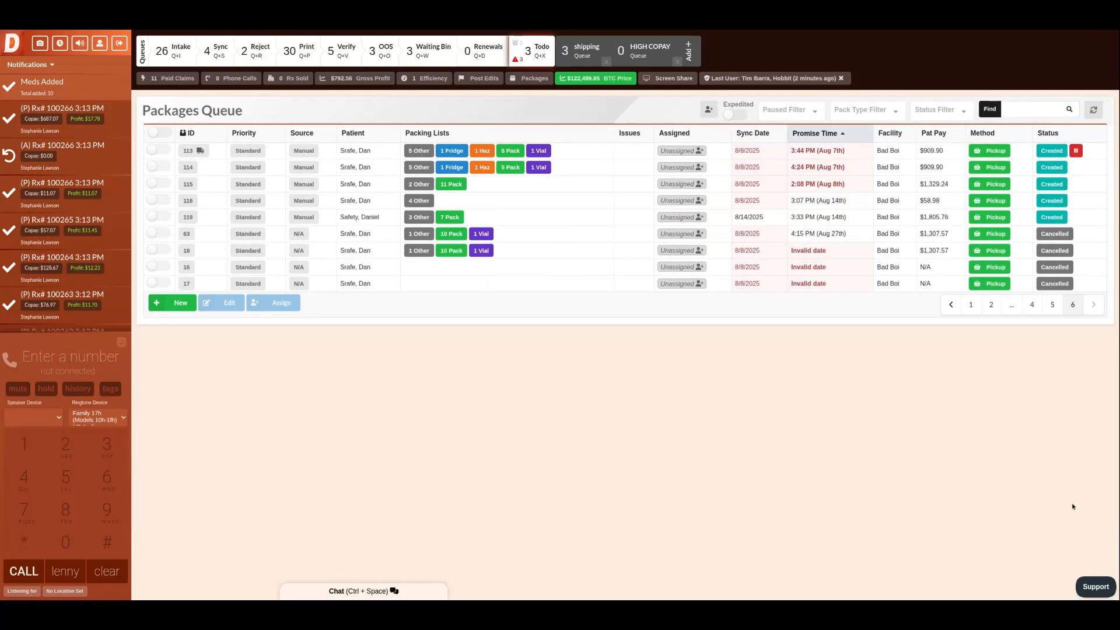
left_click_drag(380, 217, 354, 218)
left_click(343, 219)
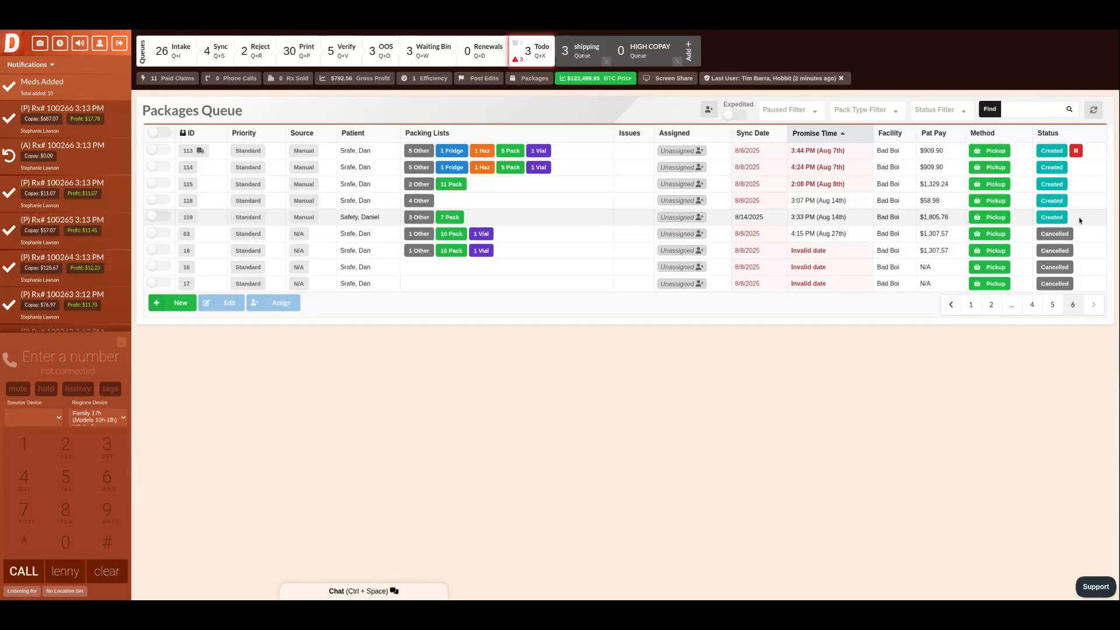
Change the new package's status to Production in the Packages Queue, entering the authorization PIN to confirm.
left_click(1052, 217)
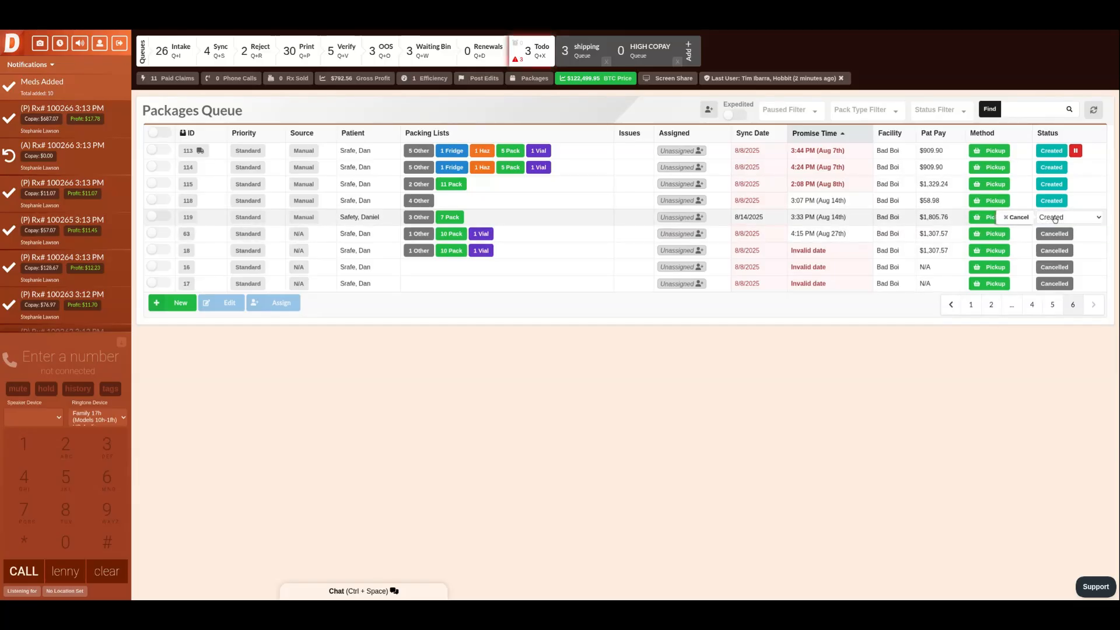
left_click(1059, 244)
type("****")
key("Return")
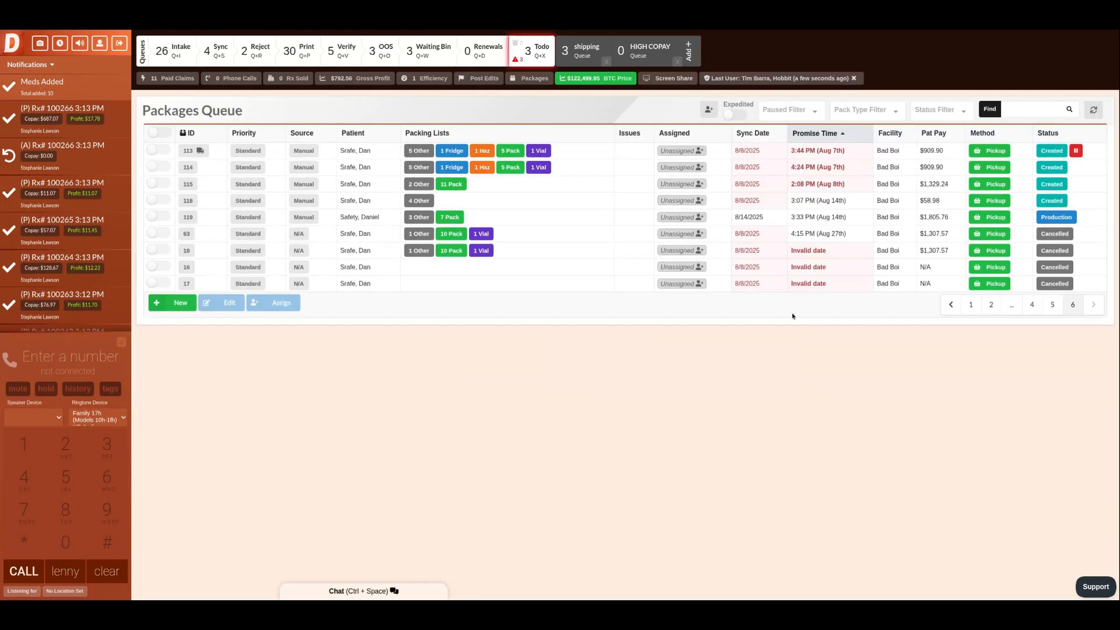
Open the new package's status for editing again, and cancel without changing it.
left_click(1056, 219)
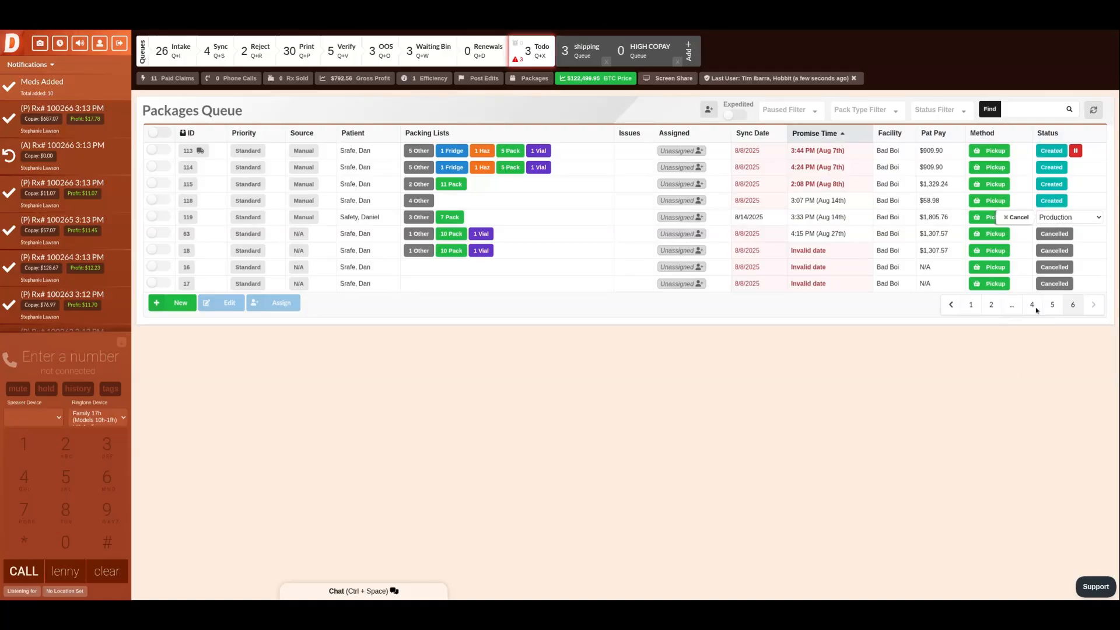
left_click(1016, 217)
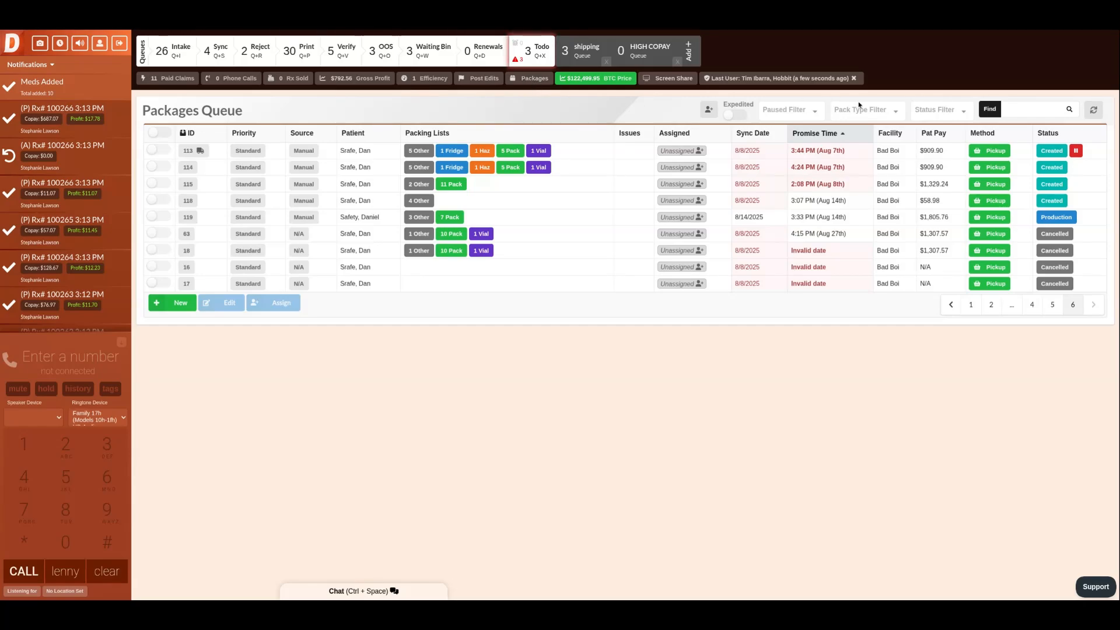
Filter the Packages Queue to Created status, then open package 98's status for editing and cancel without changing it.
left_click(940, 109)
left_click(907, 133)
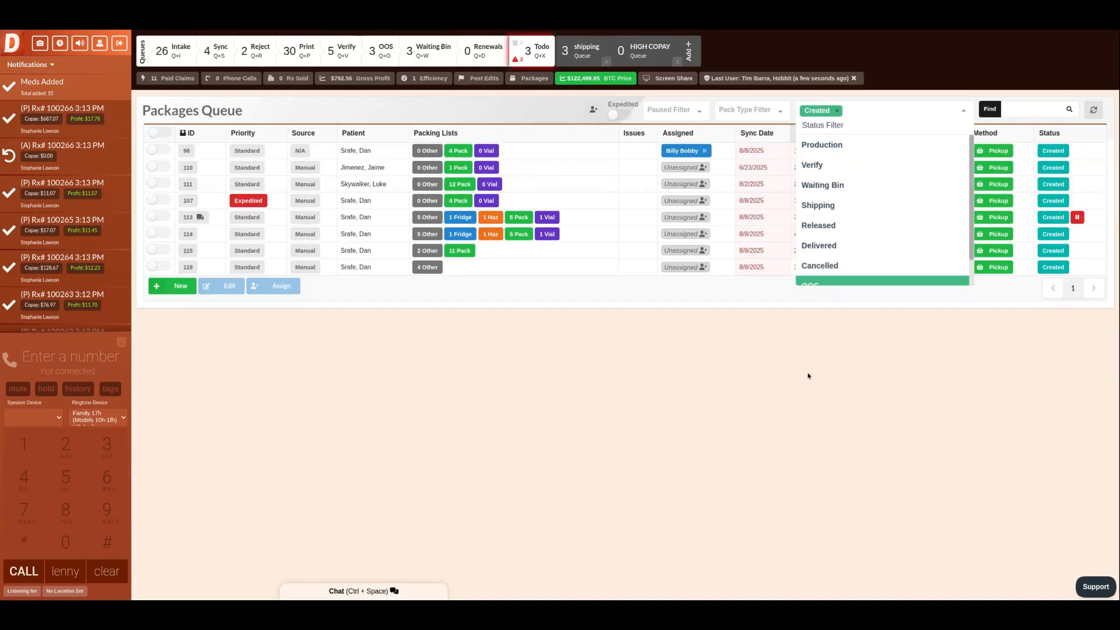
left_click(807, 374)
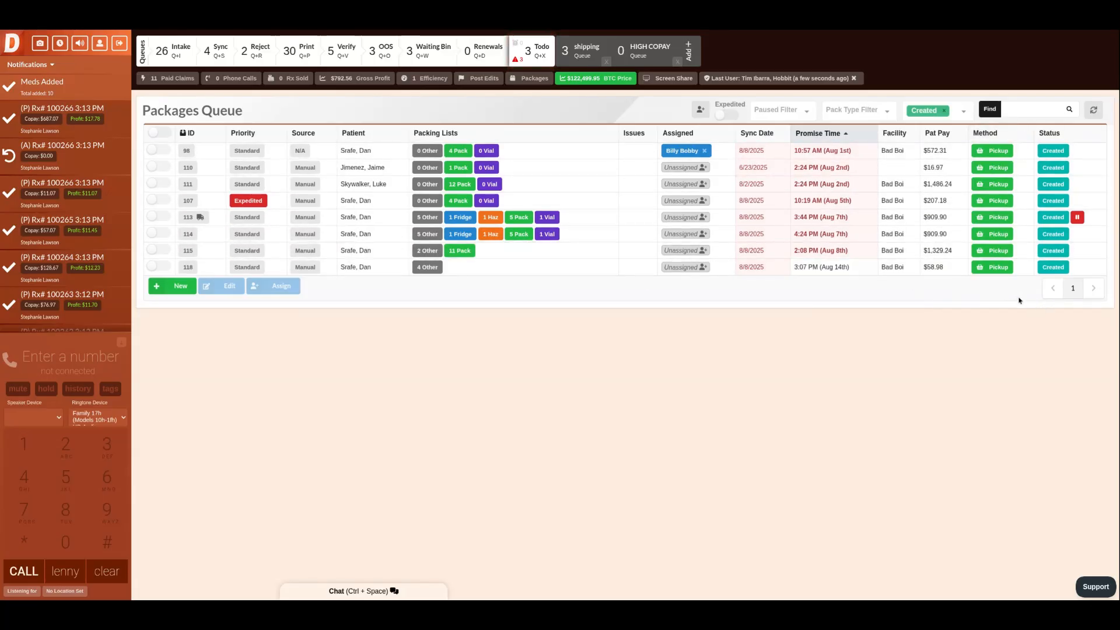
left_click(1052, 151)
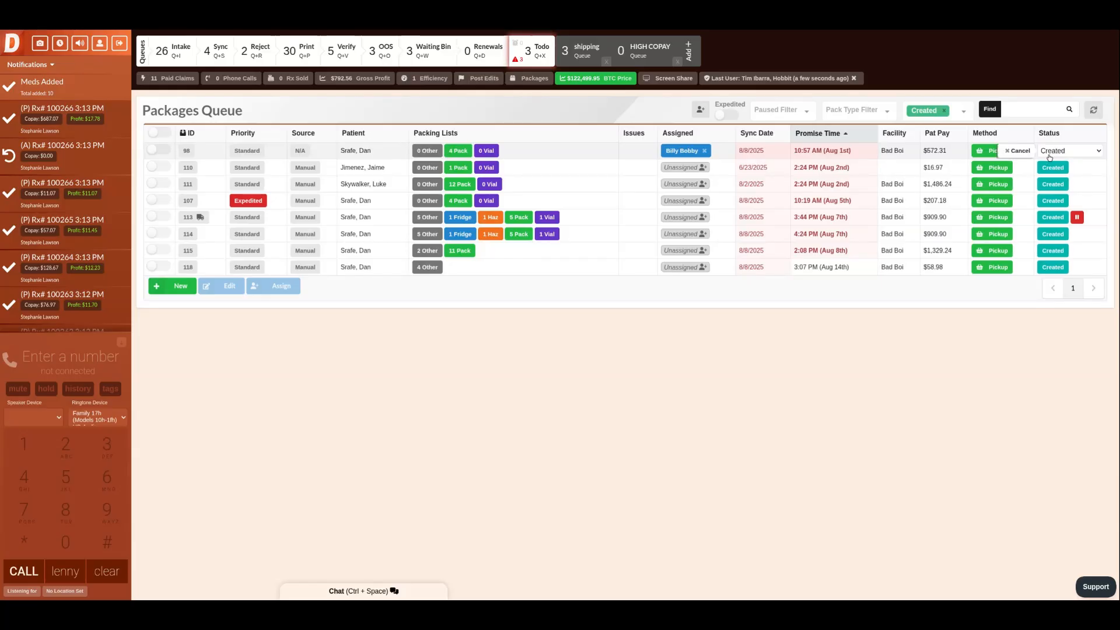
key("Escape")
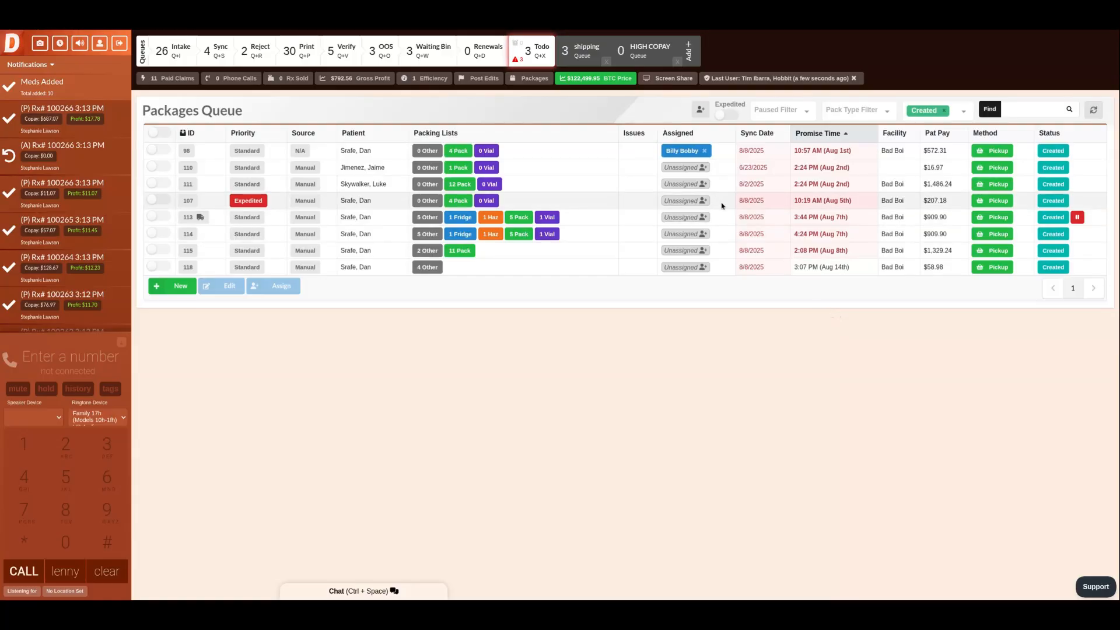
Assign package 110 to a staff member, searching the user list with "b".
left_click(683, 168)
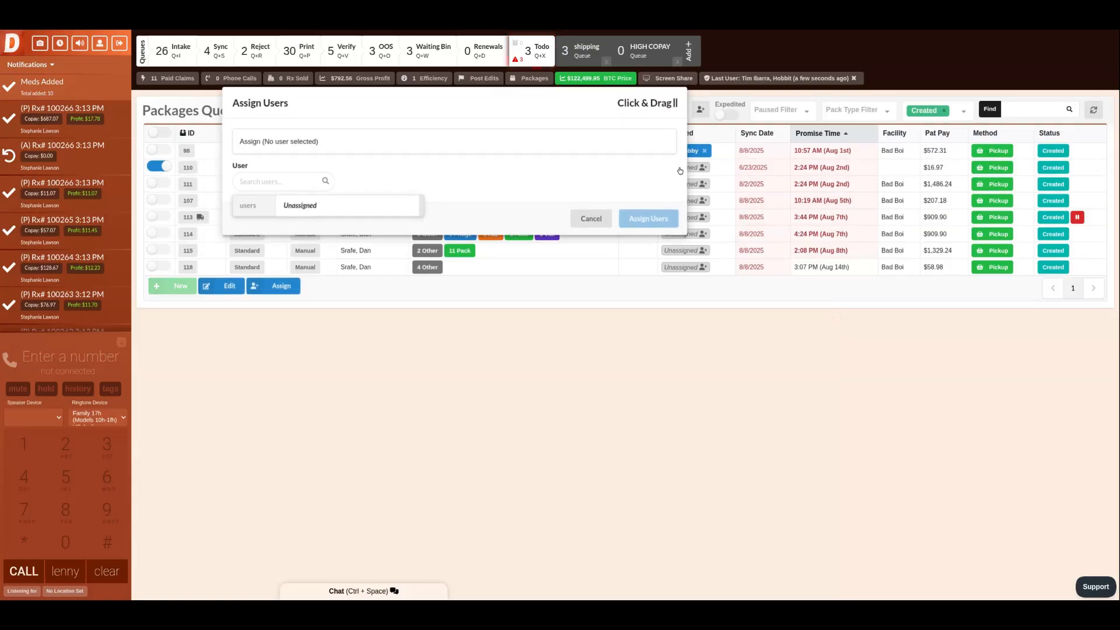
type("b")
left_click(301, 225)
left_click(647, 222)
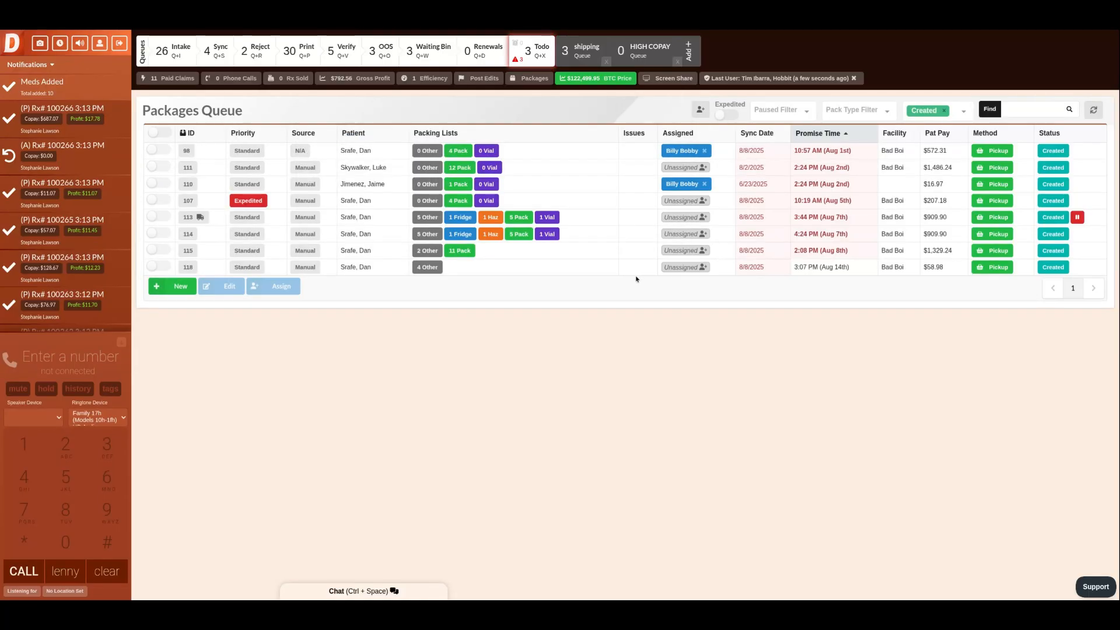
Change package 110's status to Production, entering the authorization PIN to confirm.
left_click(1046, 183)
left_click(1051, 183)
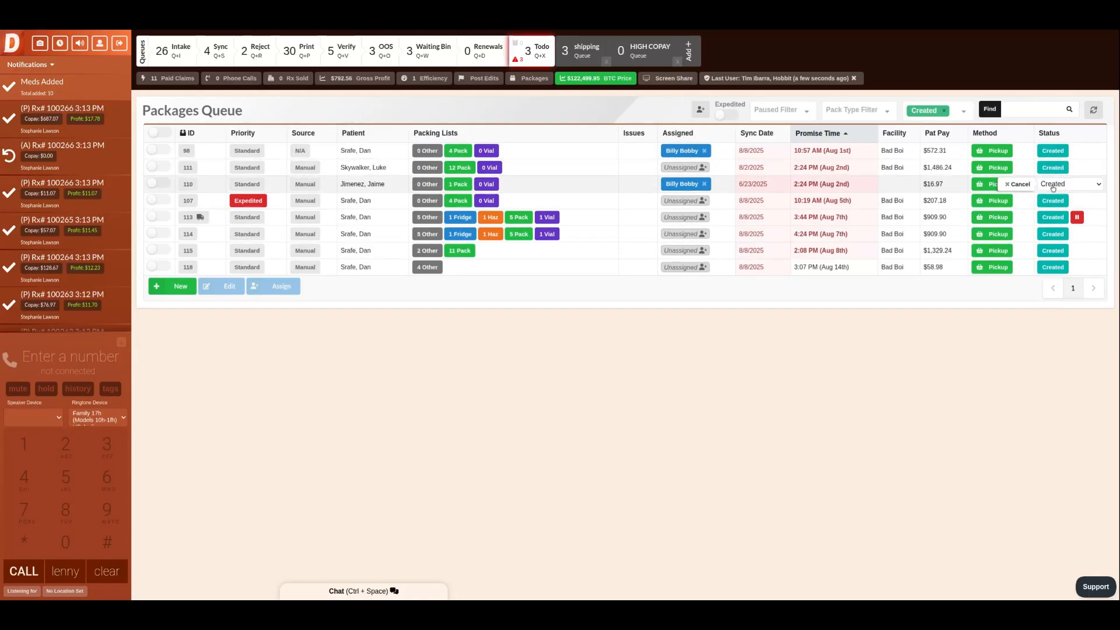
left_click(1038, 215)
type("•")
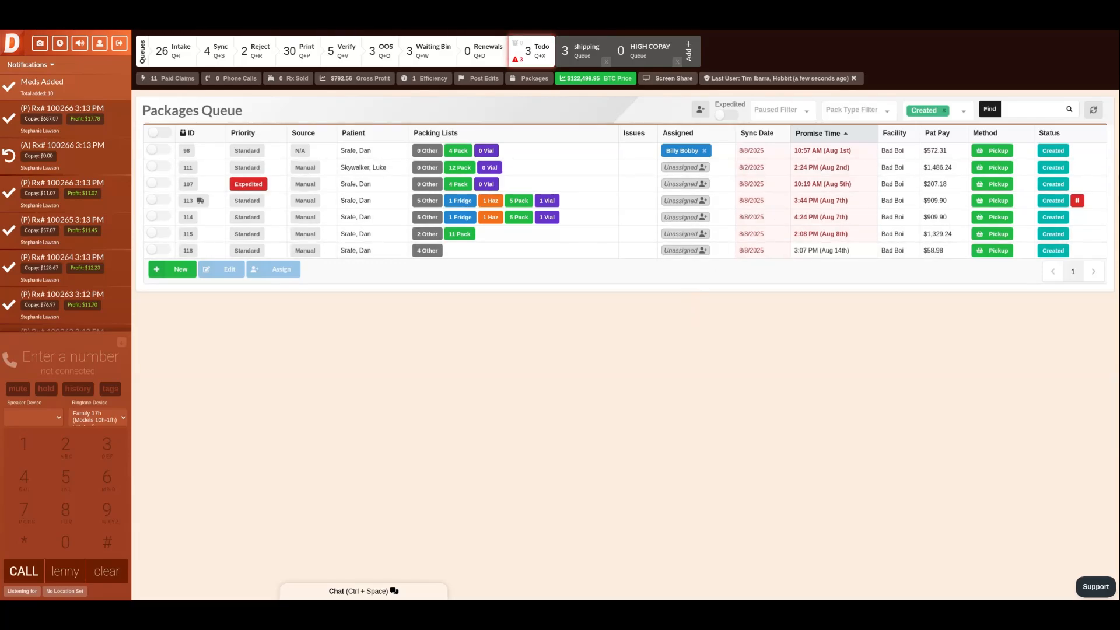
Replace the Created status filter with Production and limit the queue to packages assigned to the same staff member.
left_click(944, 110)
left_click(933, 111)
left_click(876, 152)
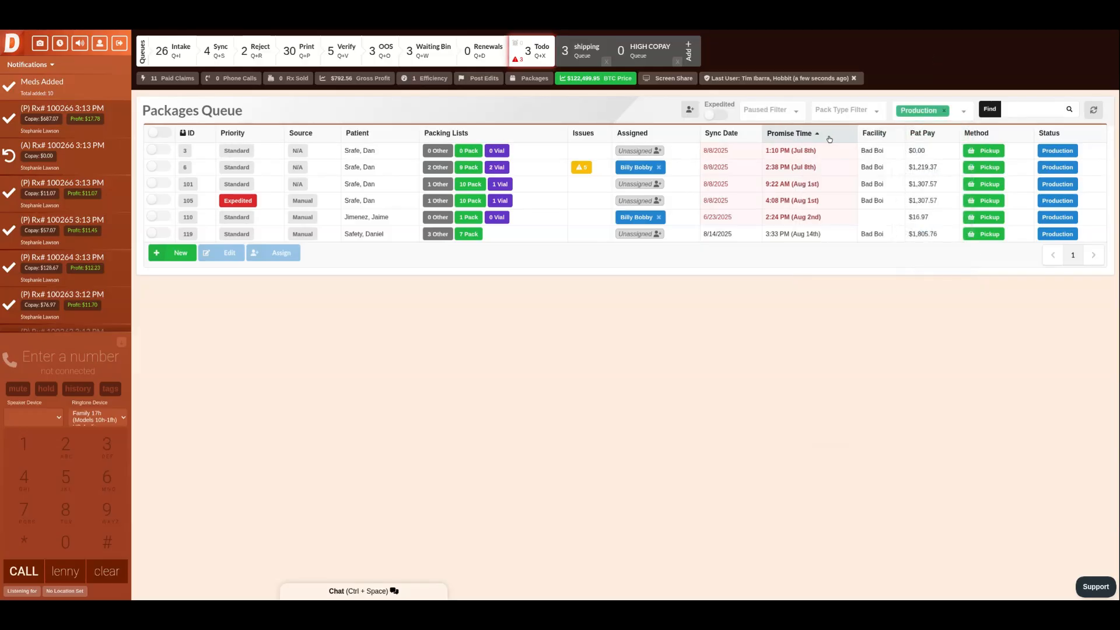
left_click(682, 111)
left_click(656, 111)
type("b")
left_click(674, 149)
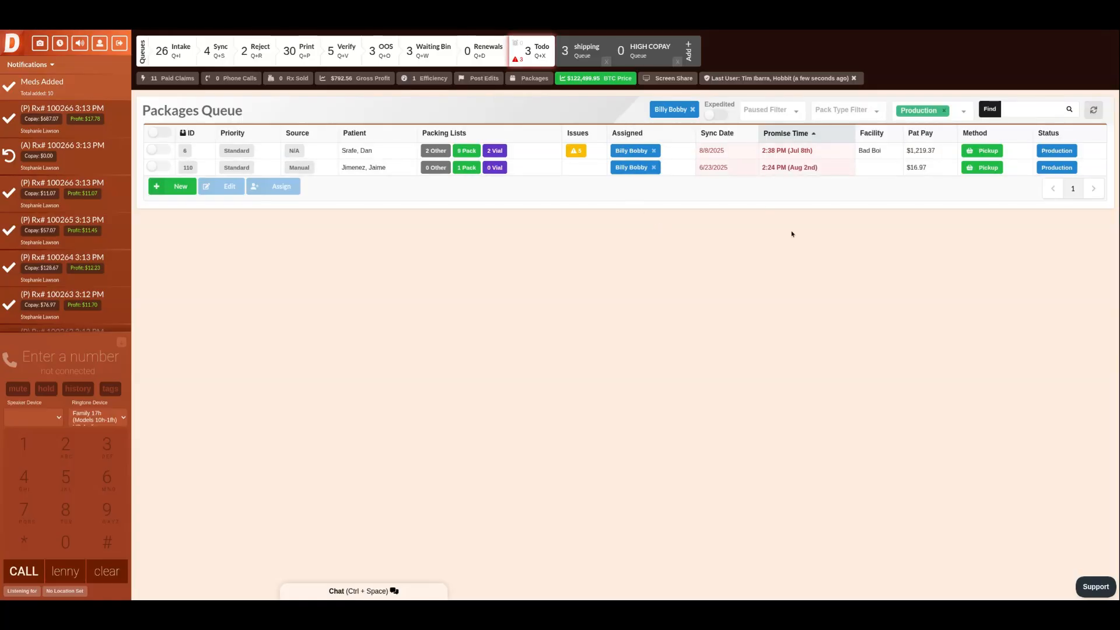
Add Verify, Waiting Bin, Shipping, Released and OOS to the status filter alongside Production.
left_click(960, 116)
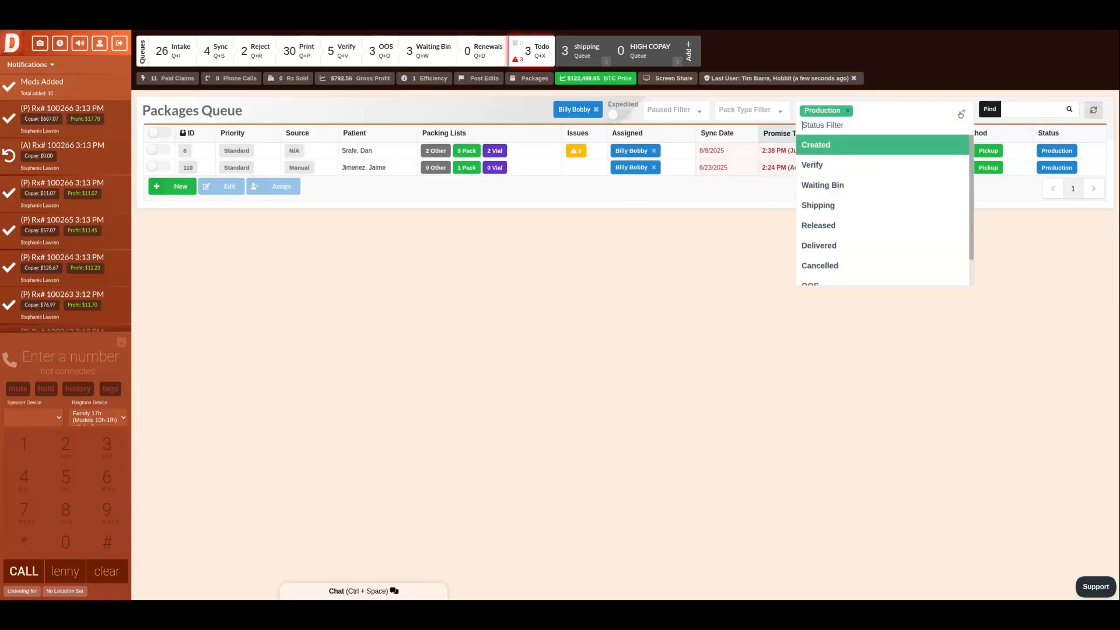
left_click(845, 166)
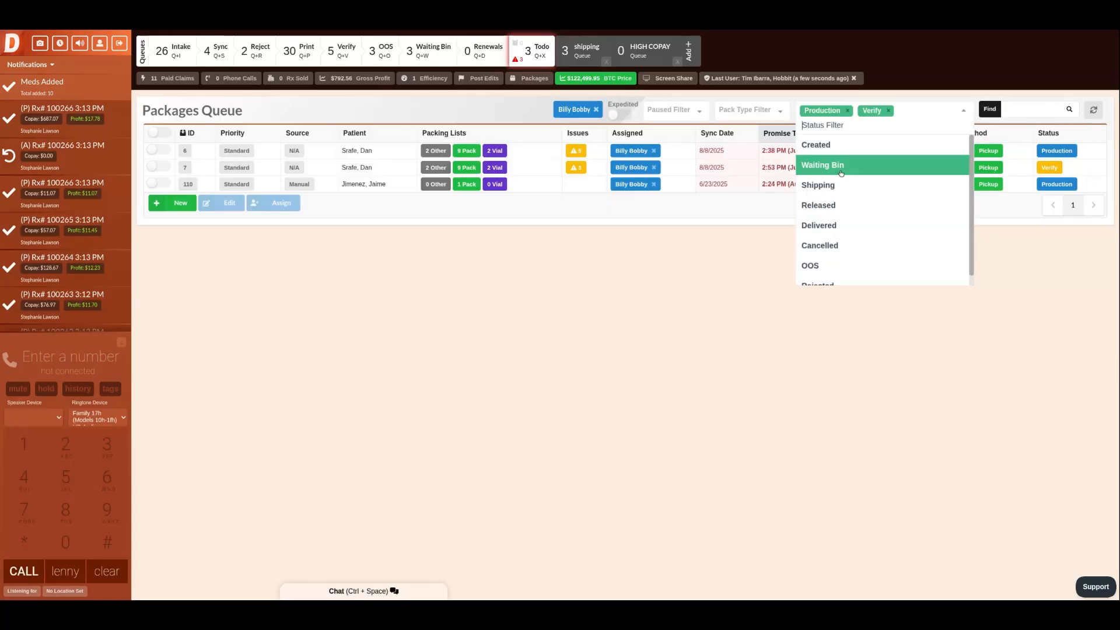
left_click(844, 166)
left_click(841, 181)
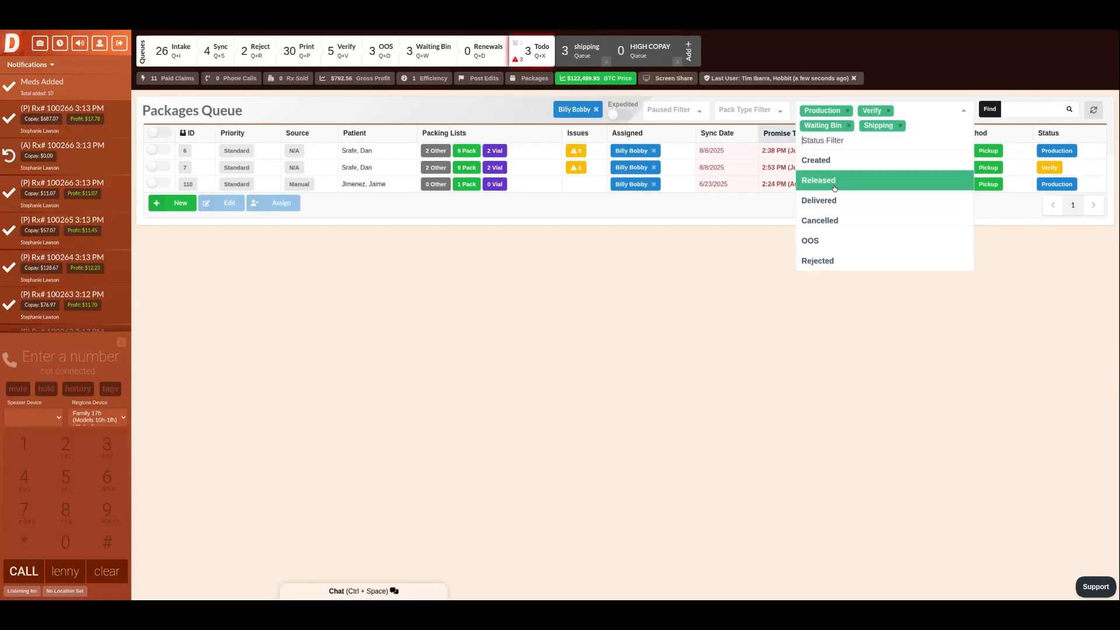
left_click(834, 187)
left_click(826, 238)
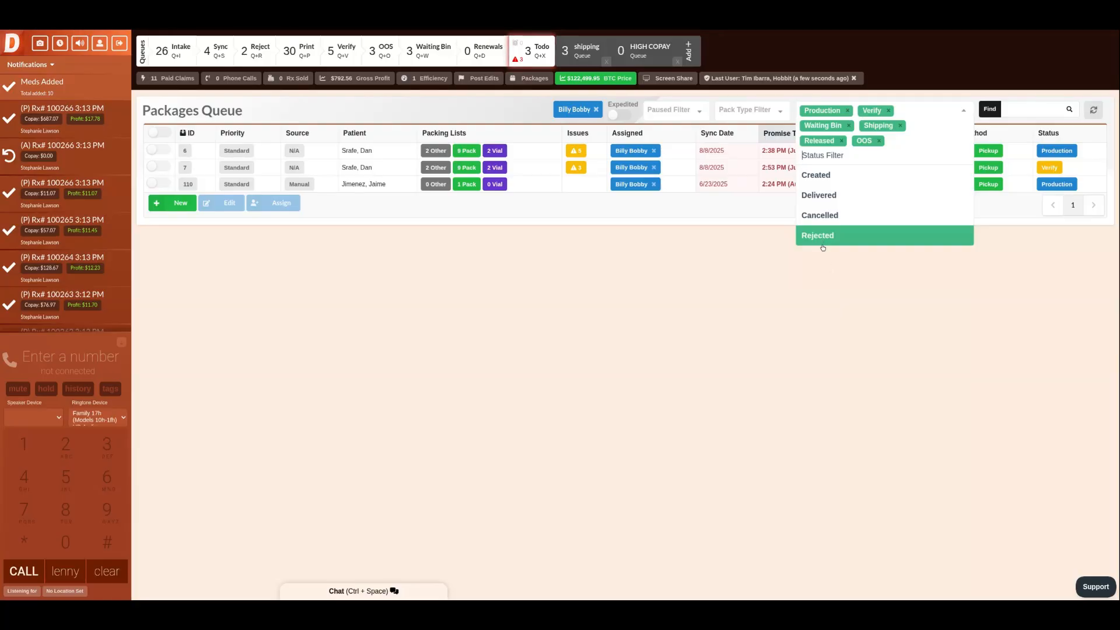
left_click(822, 277)
Add Created to the status filter and remove it again, and reduce the filter to Production and Verify.
left_click(926, 112)
left_click(856, 174)
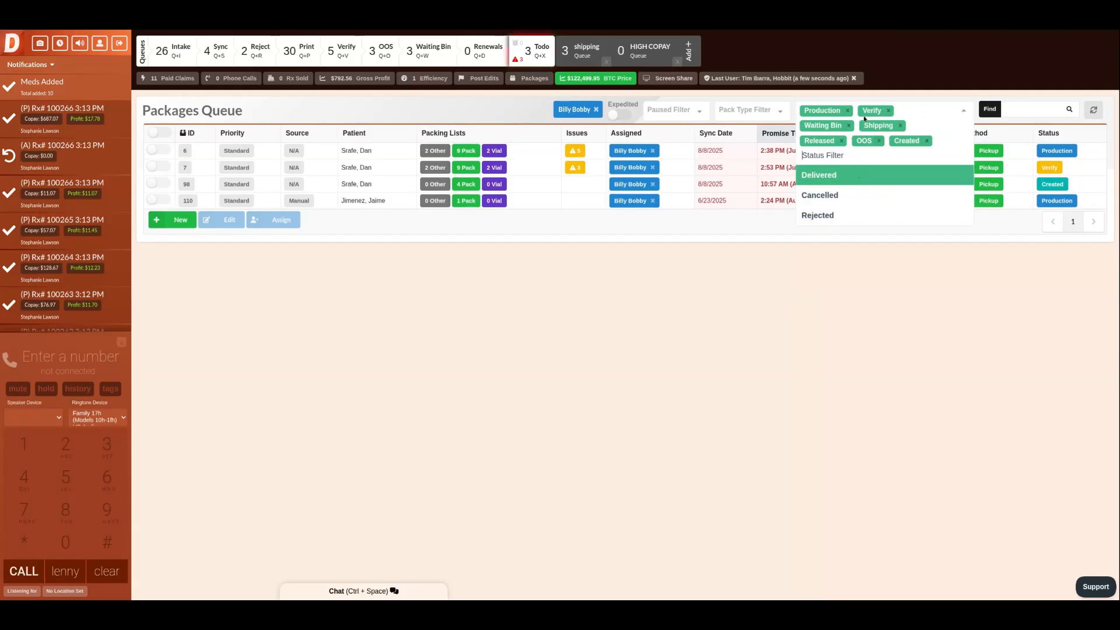
left_click(927, 141)
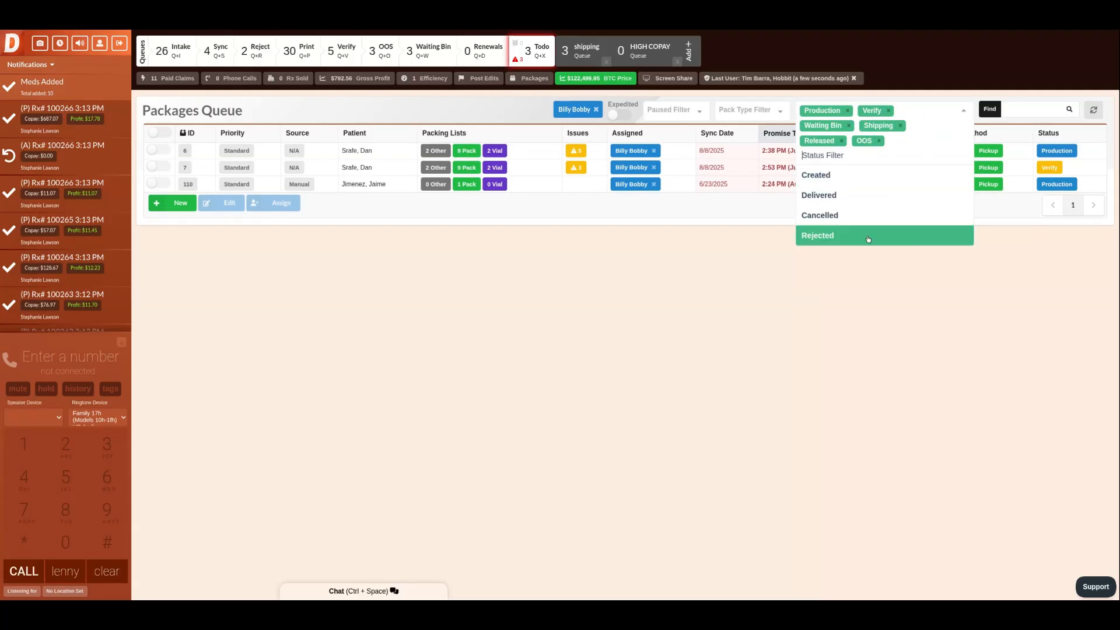
left_click(875, 283)
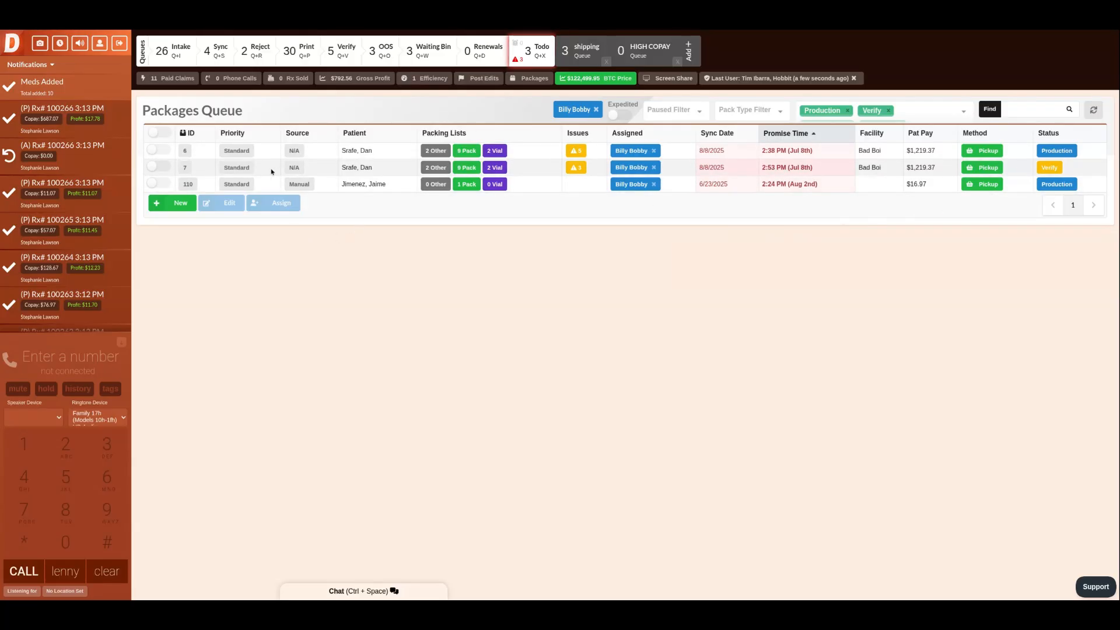
Examine the prescriptions in package 7's Pack list, trying the Verify and Scan modes and row selection, and close the list.
left_click(464, 168)
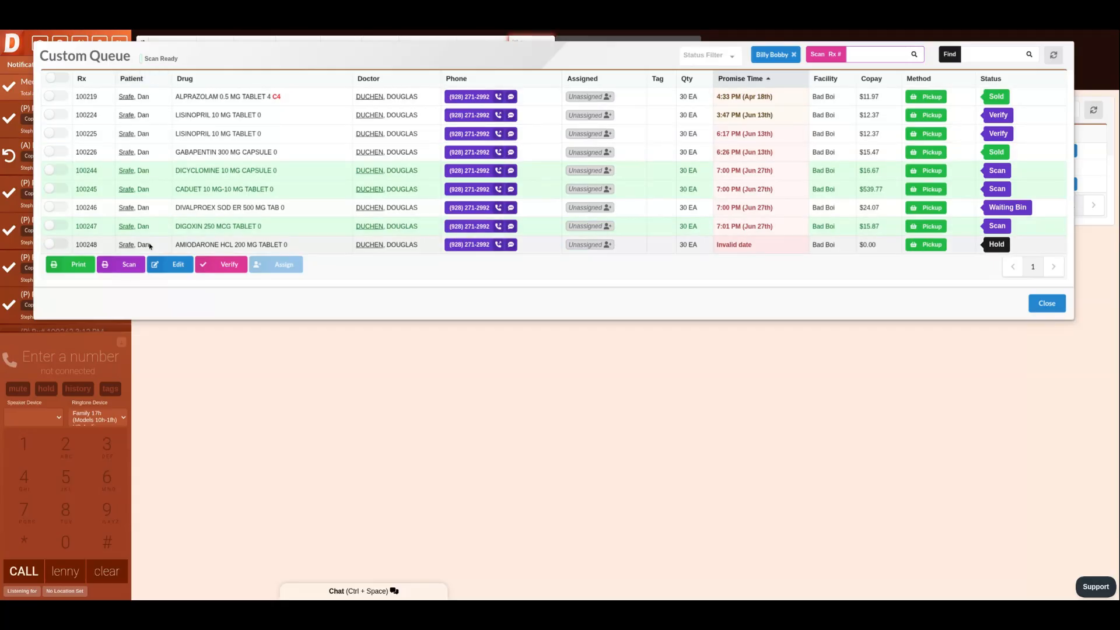
left_click(818, 59)
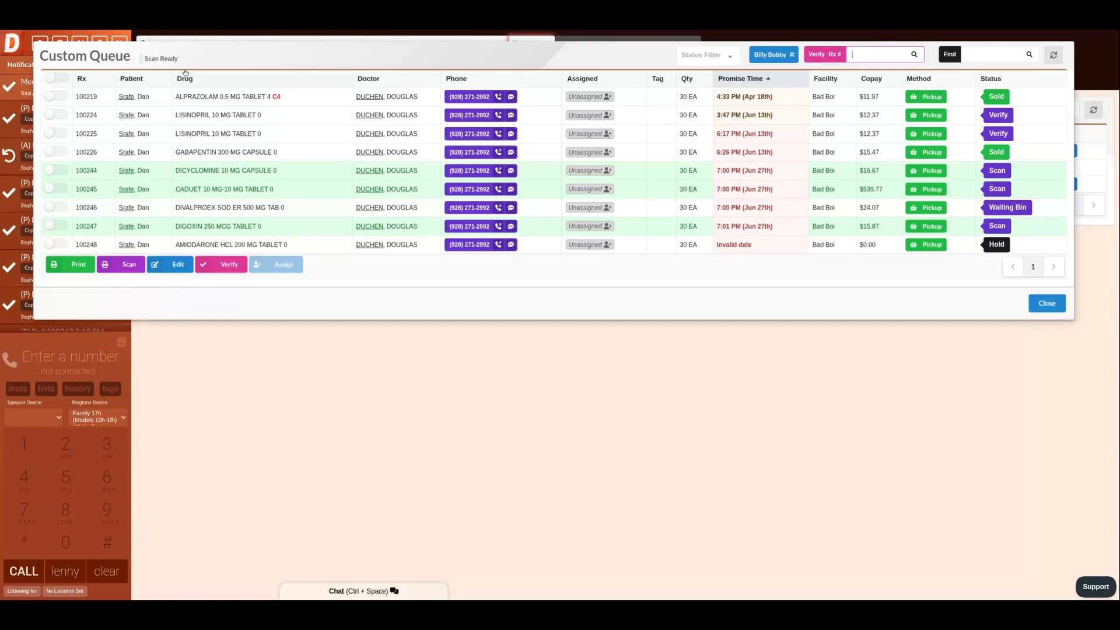
left_click(57, 78)
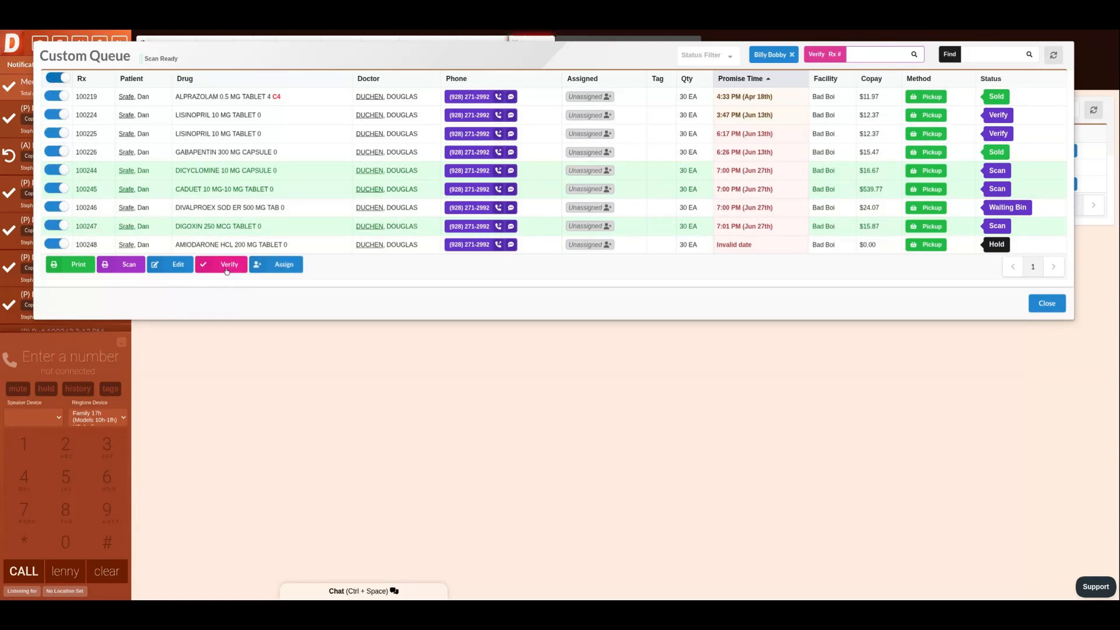
left_click(65, 79)
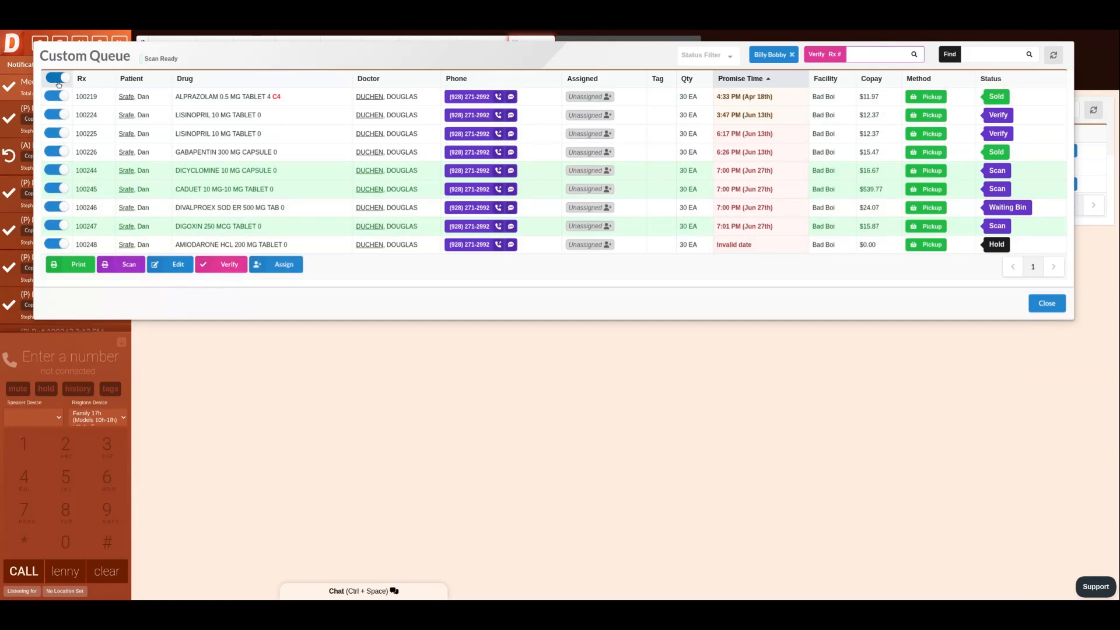
left_click(828, 54)
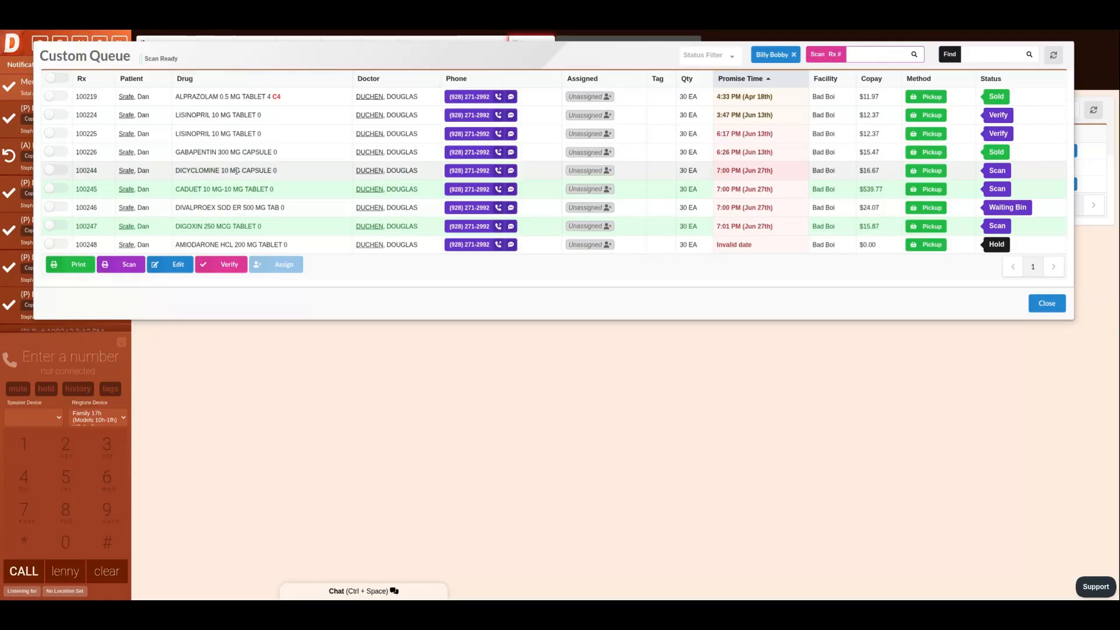
left_click(61, 97)
left_click(63, 99)
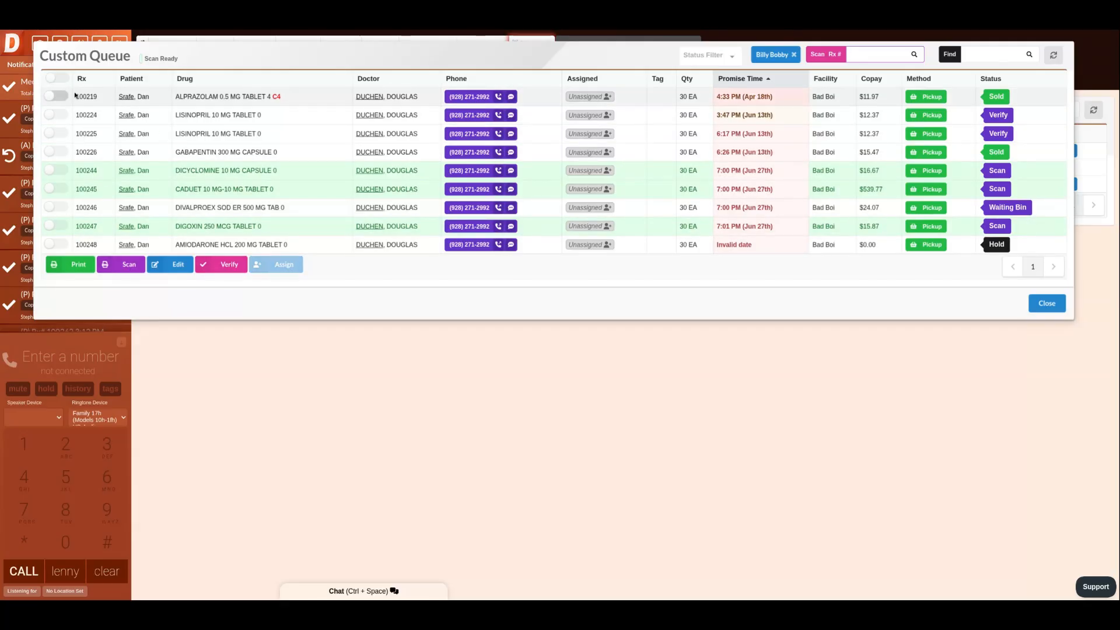
left_click(1047, 304)
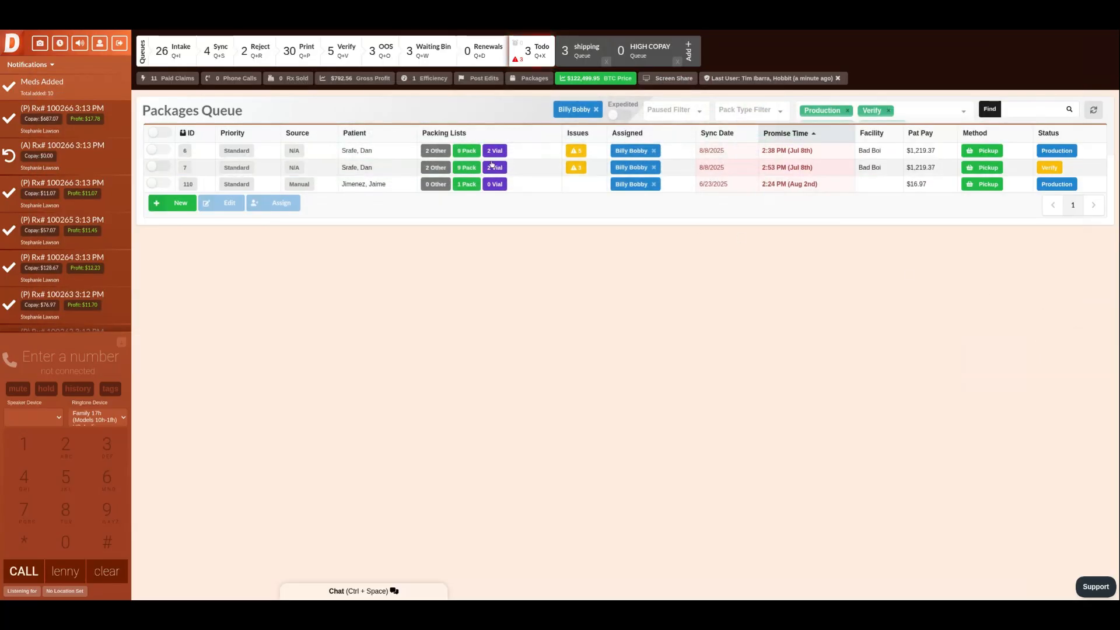
View package 7's Other list, its Pack list and its full prescription list, closing each one.
left_click(436, 169)
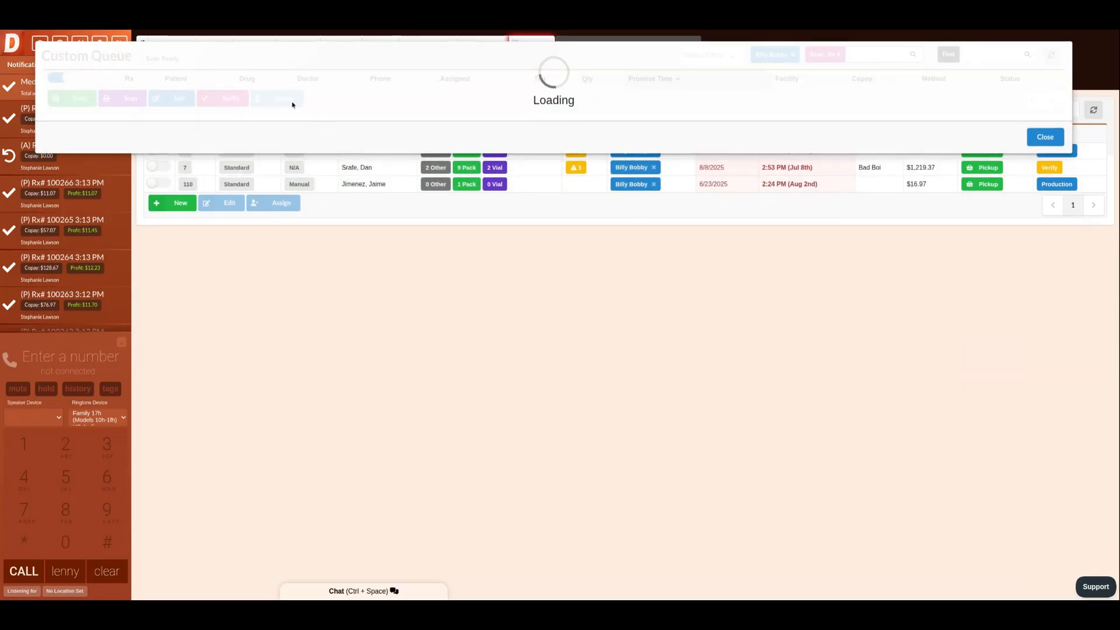
left_click(1045, 173)
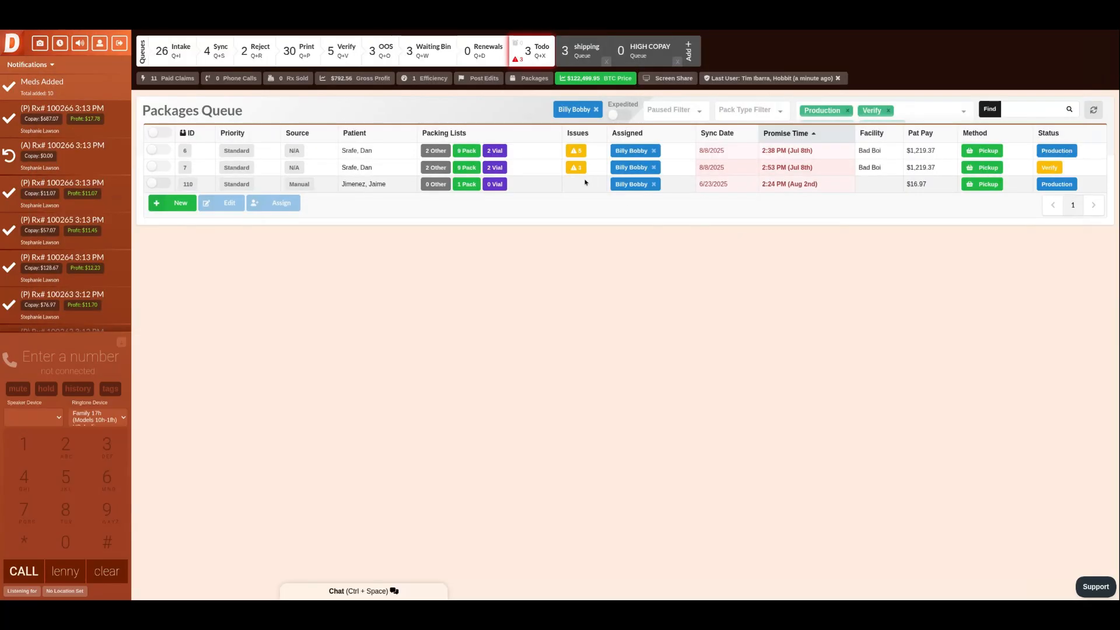
left_click(467, 167)
left_click(1047, 304)
left_click(186, 169)
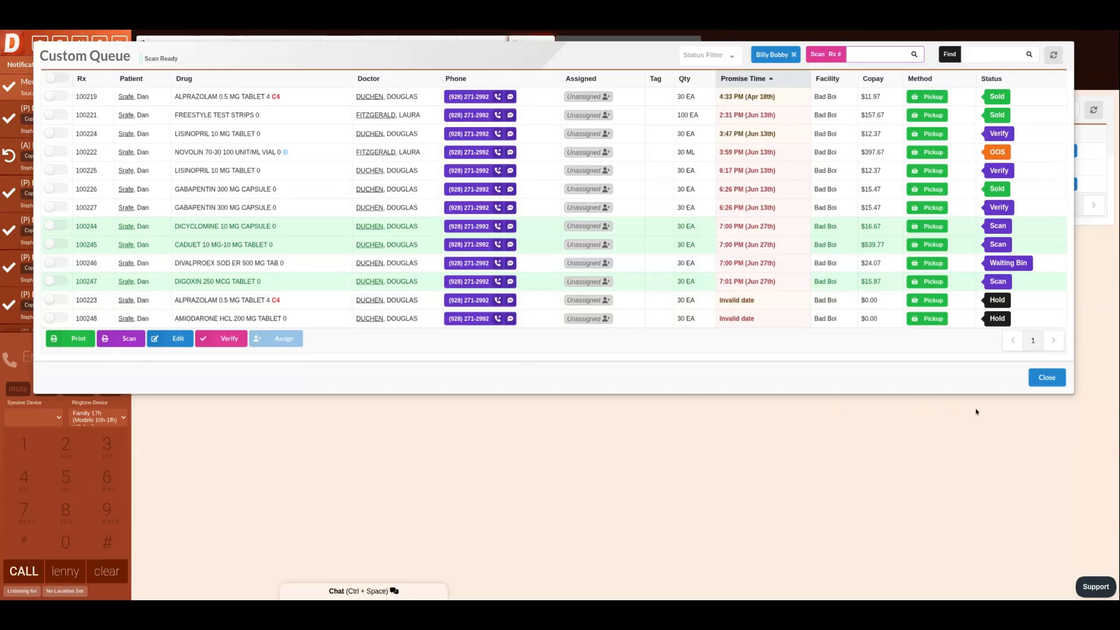
left_click(1048, 378)
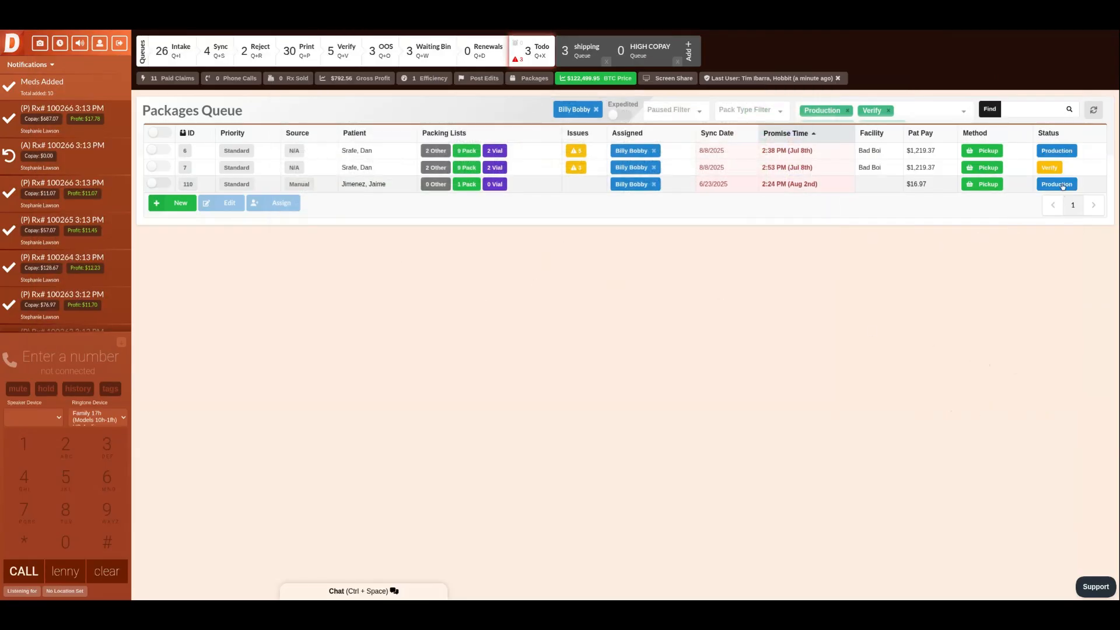
Reduce the status filter to Verify only and clear the assigned-user filter.
left_click(1058, 152)
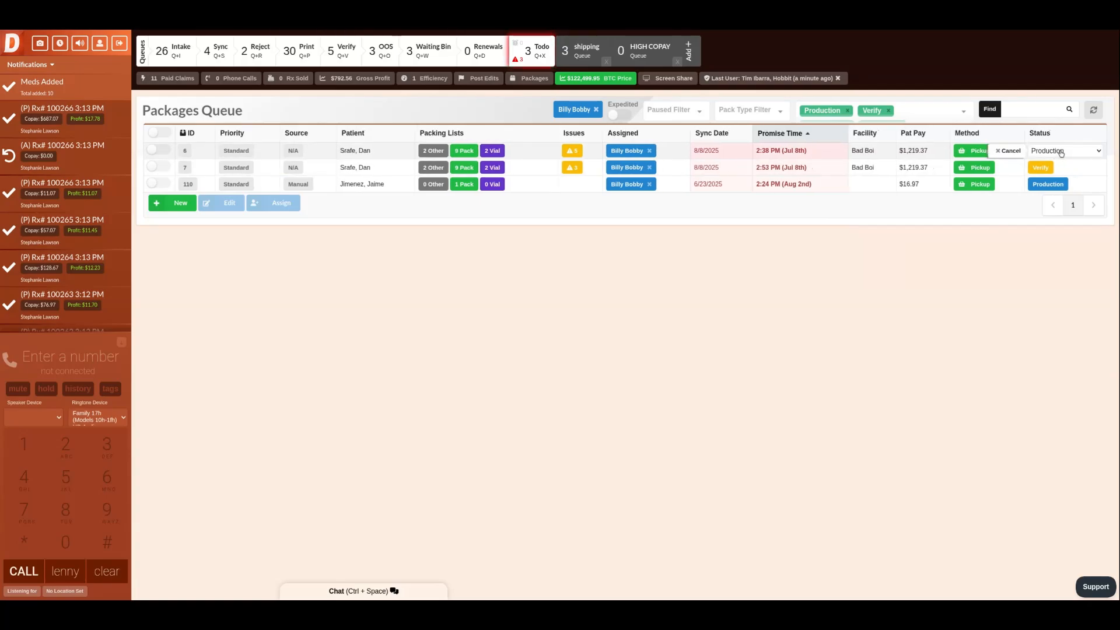
left_click(848, 110)
left_click(892, 116)
left_click(891, 117)
left_click(890, 112)
left_click(889, 112)
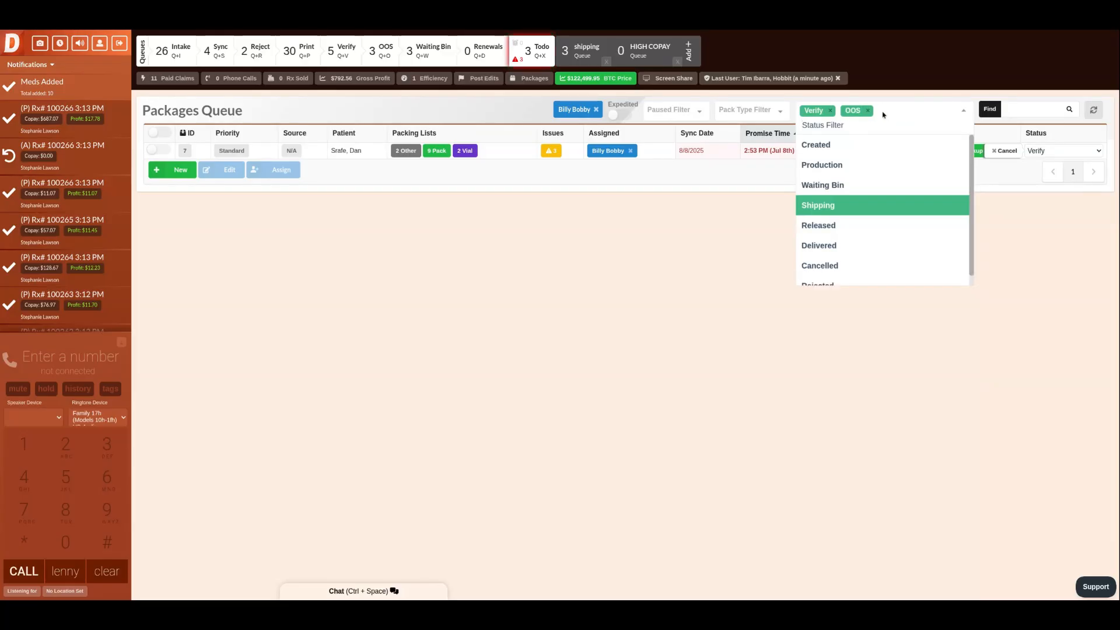
left_click(873, 111)
left_click(717, 268)
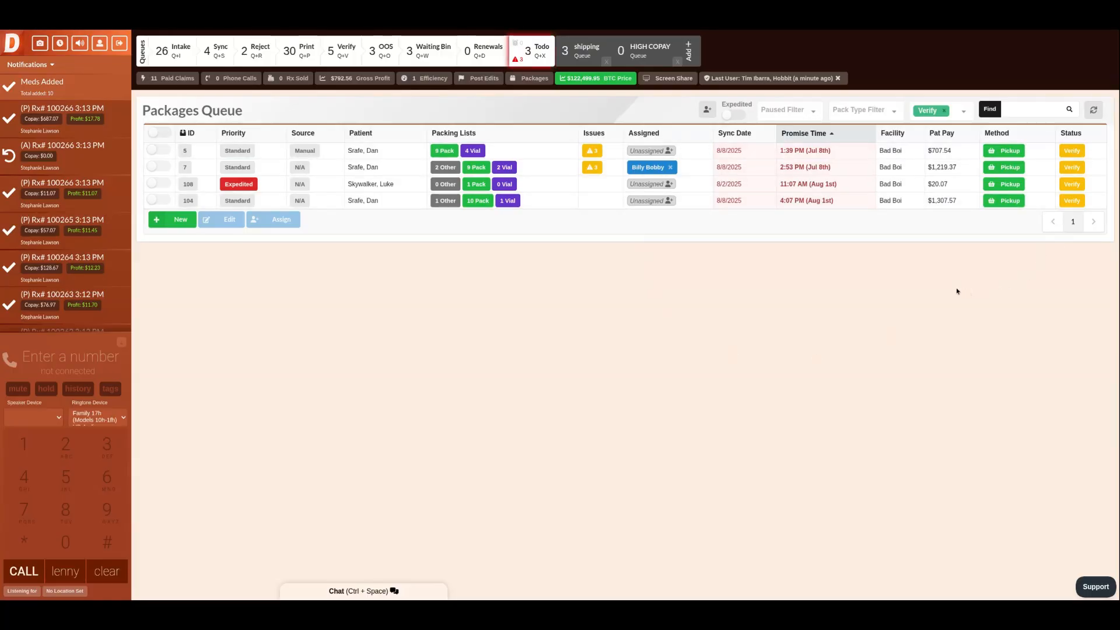
Select package 5, view all of its prescriptions, and close the list.
left_click(158, 150)
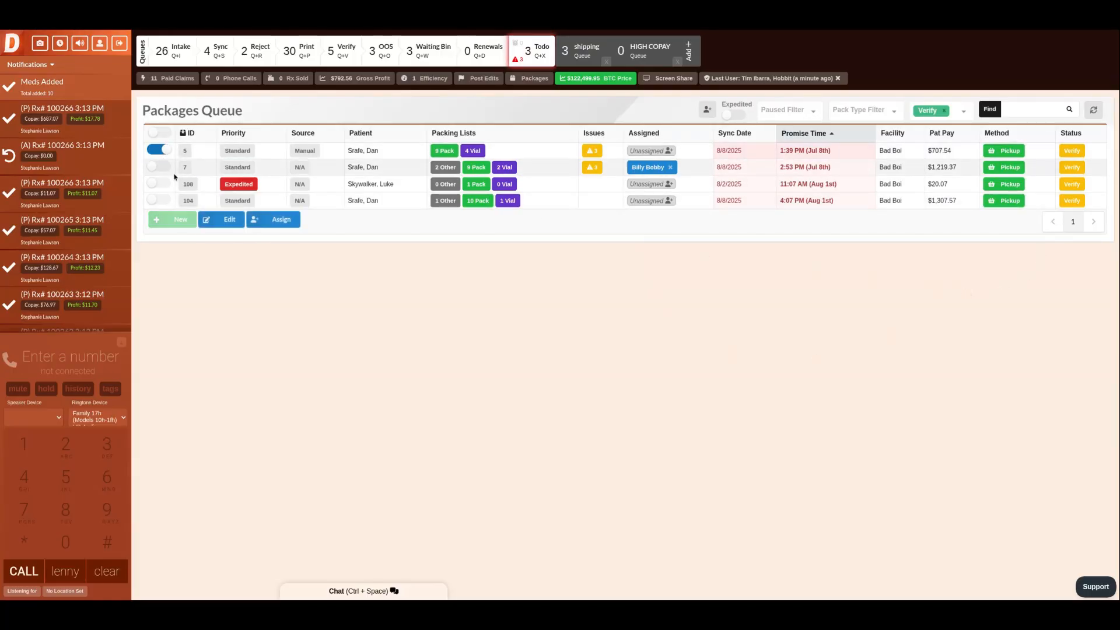
double_click(200, 150)
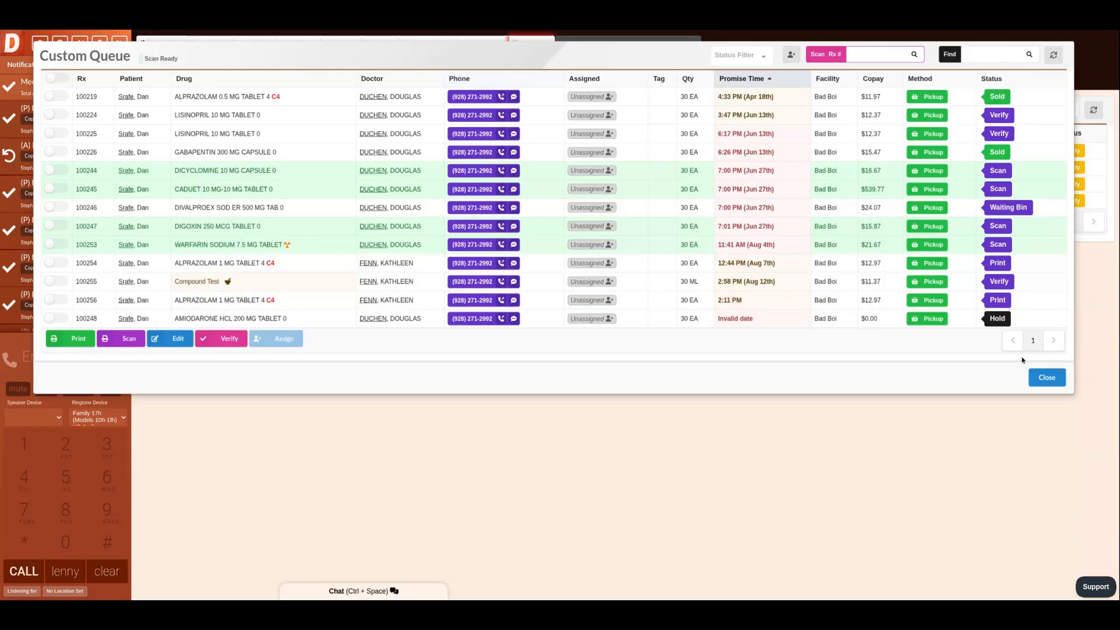
left_click(1048, 377)
Change package 5's status from the queue to Waiting Bin and authorize the update with the user's access code.
left_click(1073, 150)
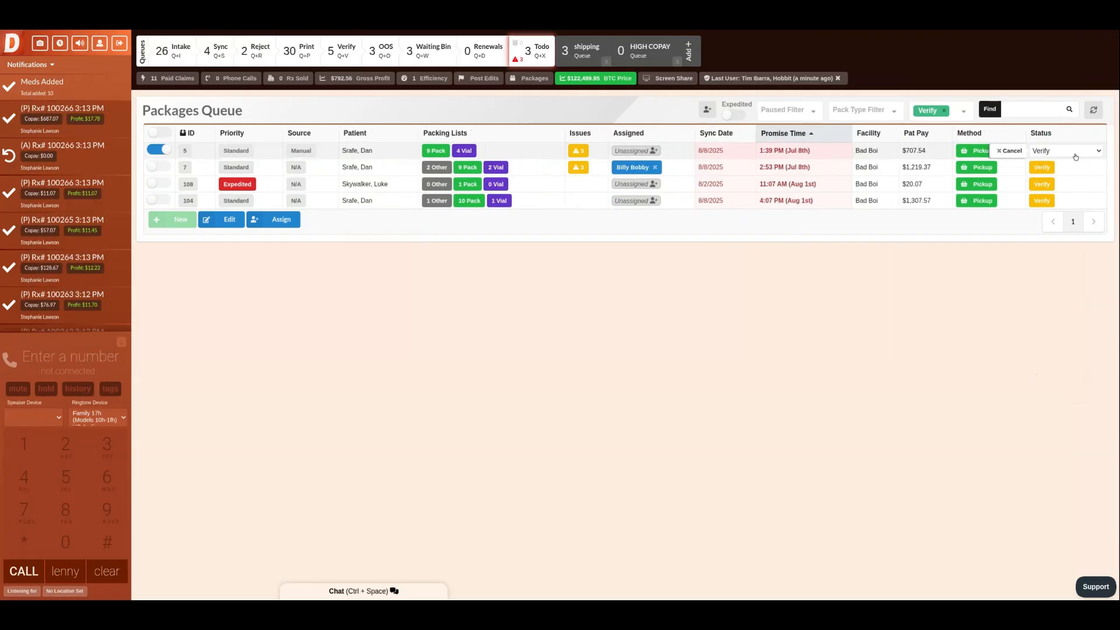
left_click(1073, 151)
left_click(1046, 208)
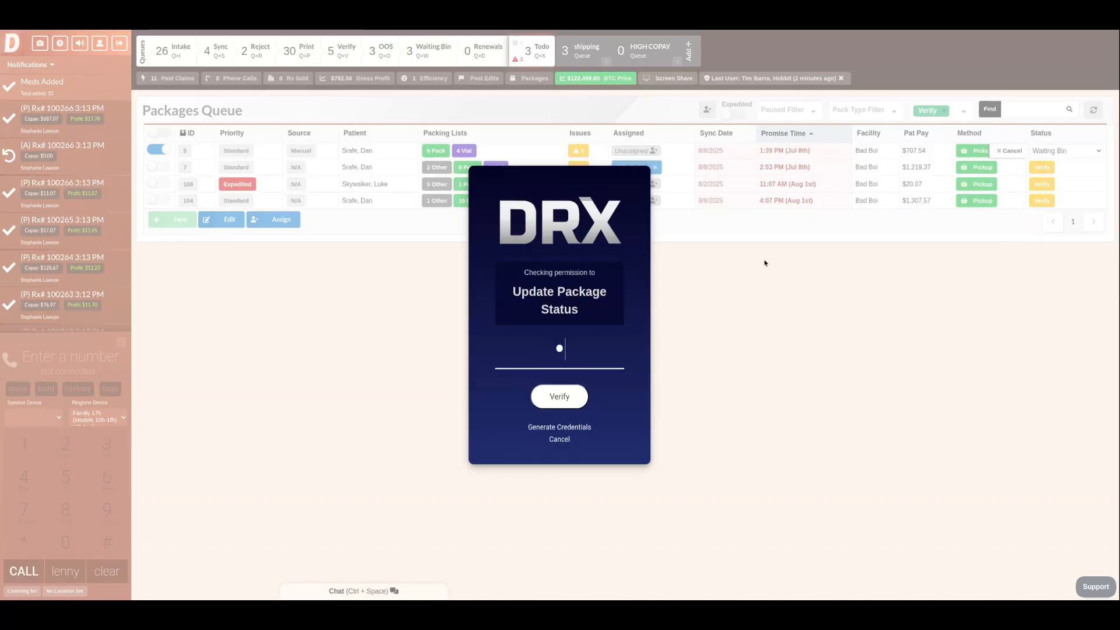
key("Return")
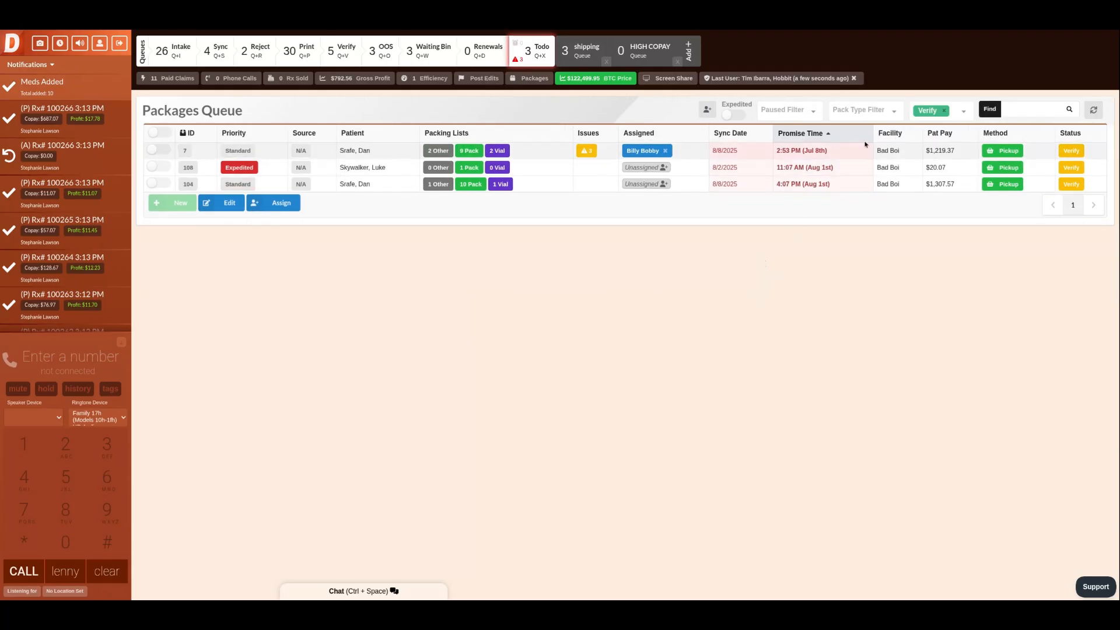
Replace the Verify status filter with Waiting Bin in the Packages Queue.
left_click(945, 111)
left_click(946, 110)
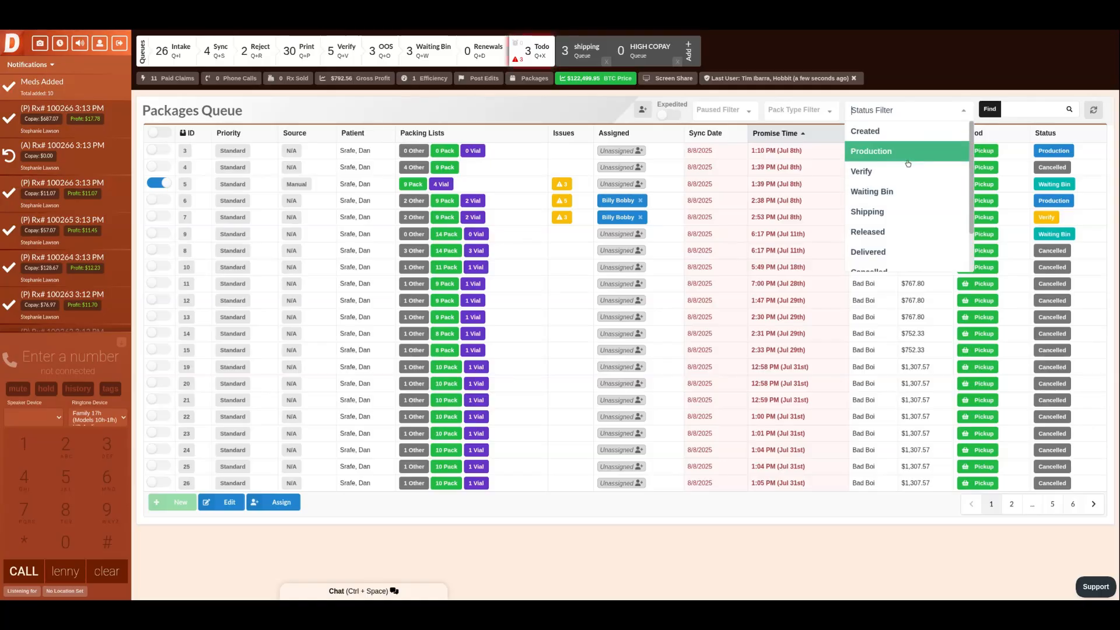
left_click(879, 190)
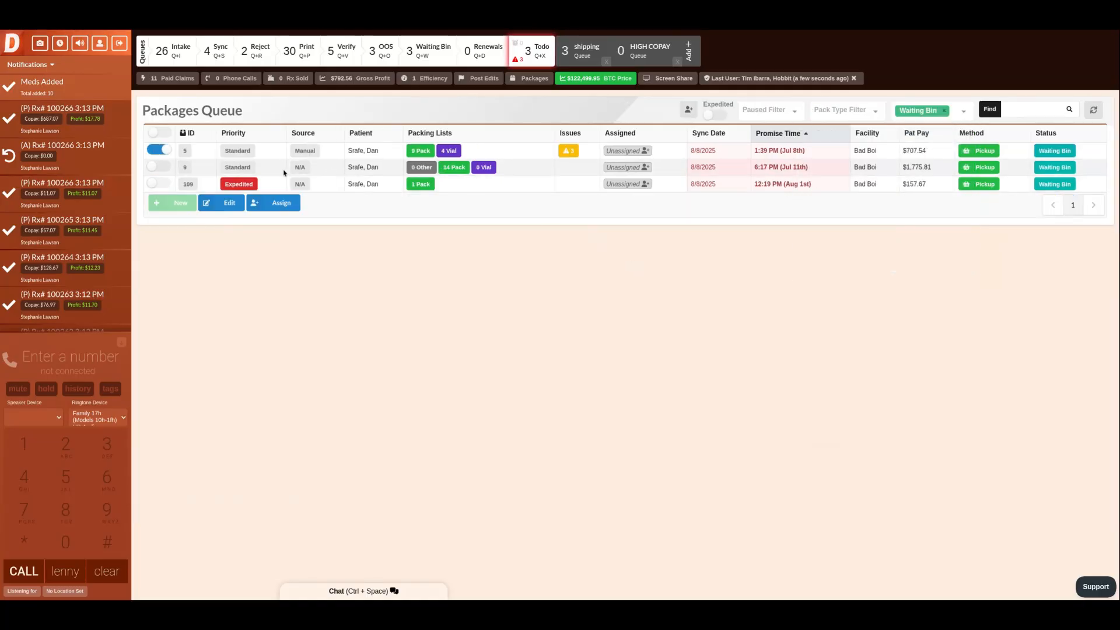
Deselect package 5, view its full prescription list, and close the list.
left_click(158, 150)
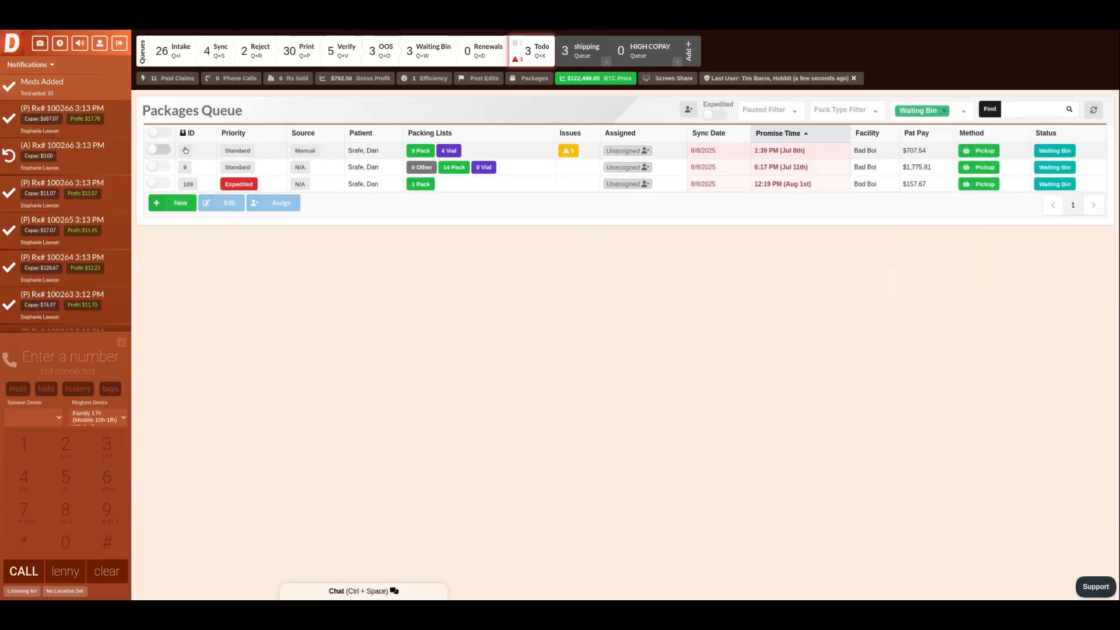
left_click(187, 152)
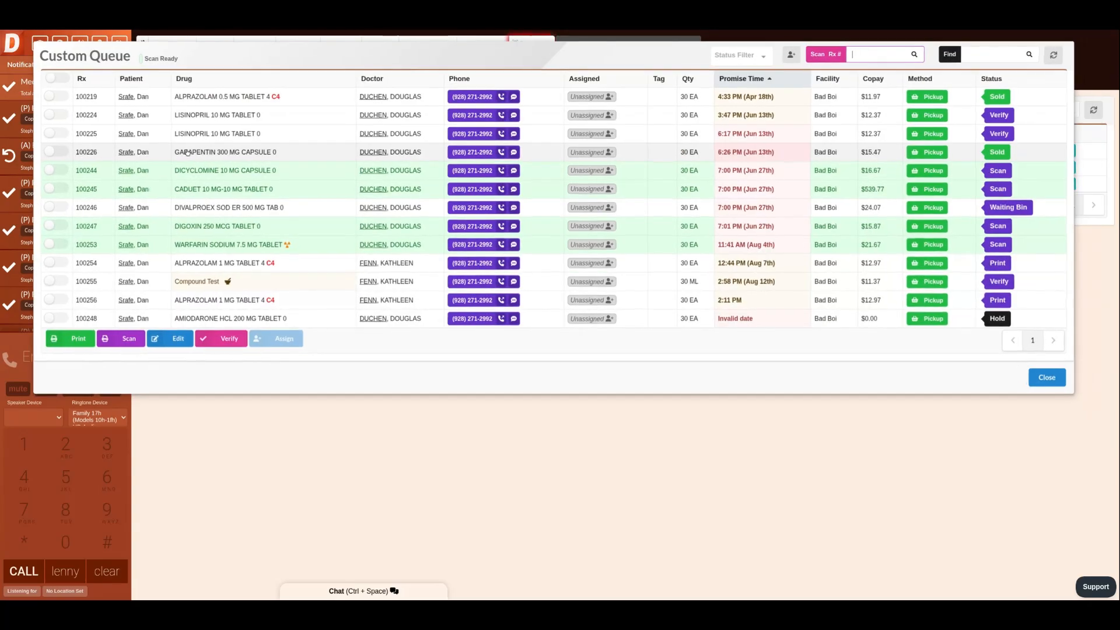
left_click(1046, 376)
Open package 5 for editing, list its shipping options, create a USPS Media Mail (package) label, and close the shipping options.
left_click(159, 150)
left_click(224, 203)
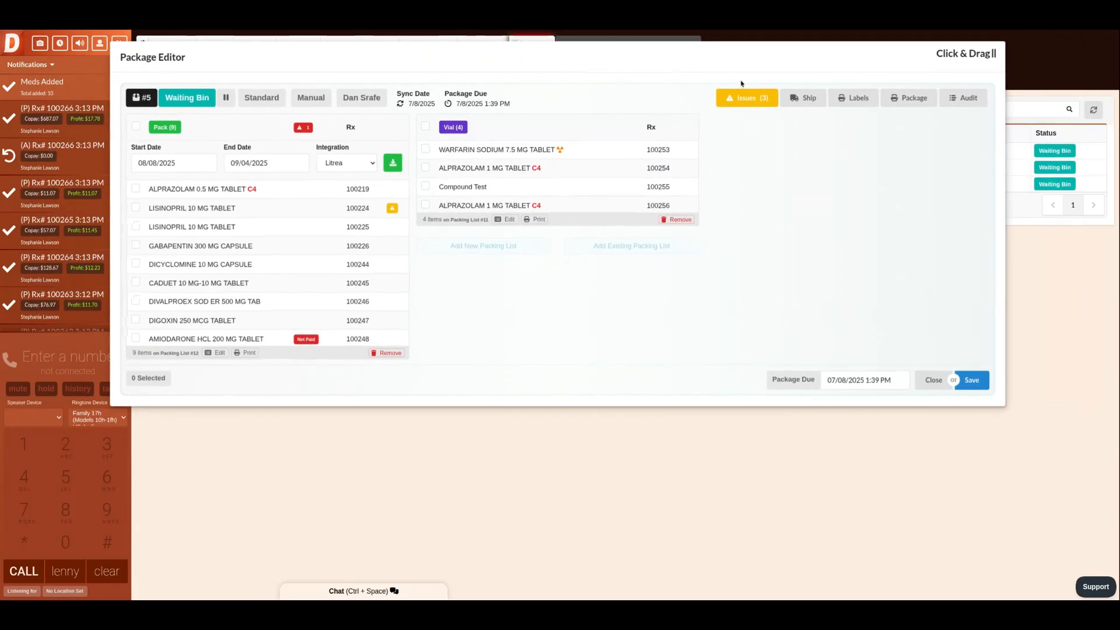
left_click(802, 98)
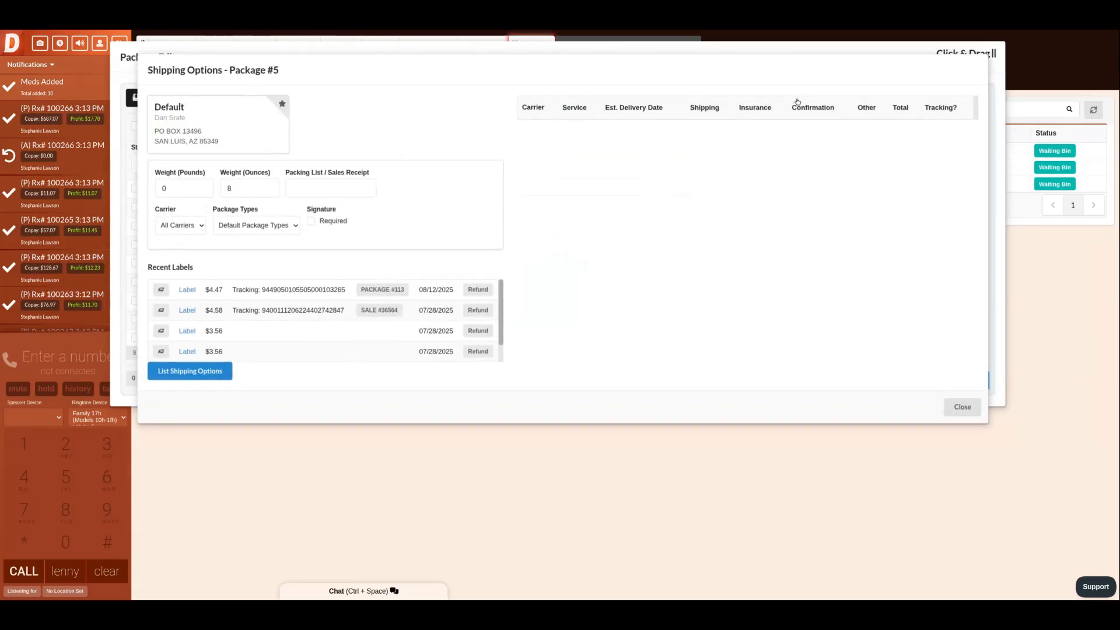
left_click(215, 372)
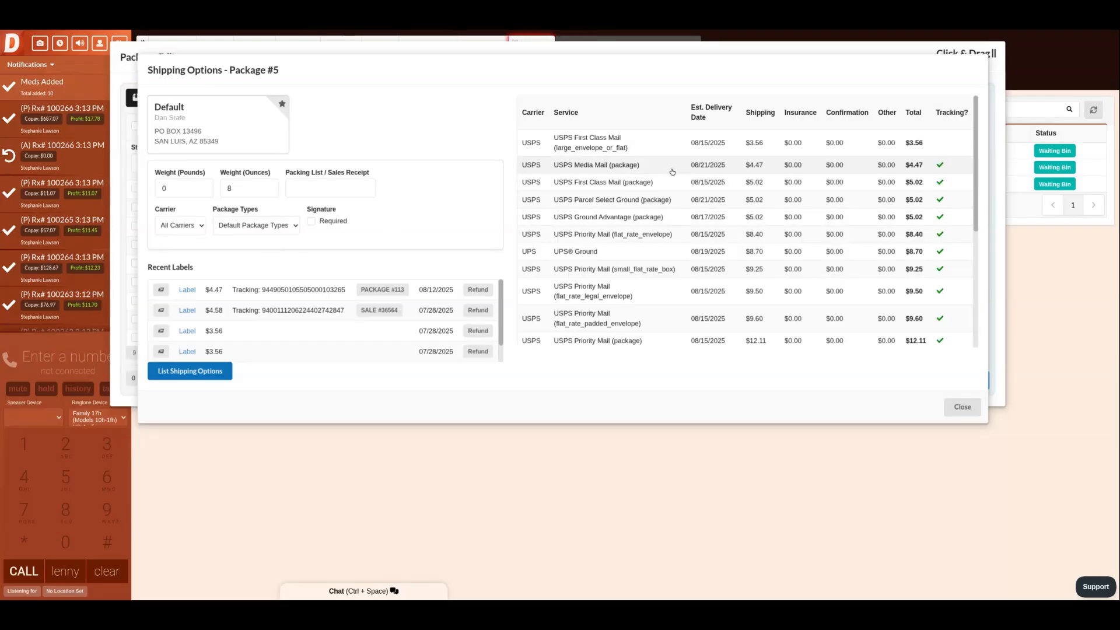
left_click(672, 171)
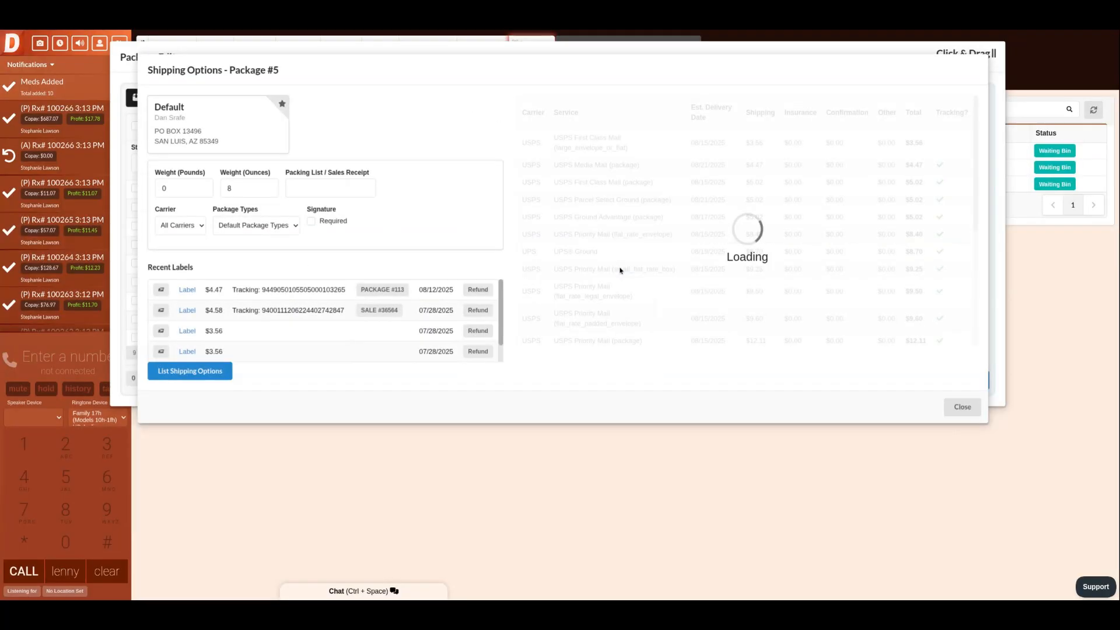
left_click(960, 407)
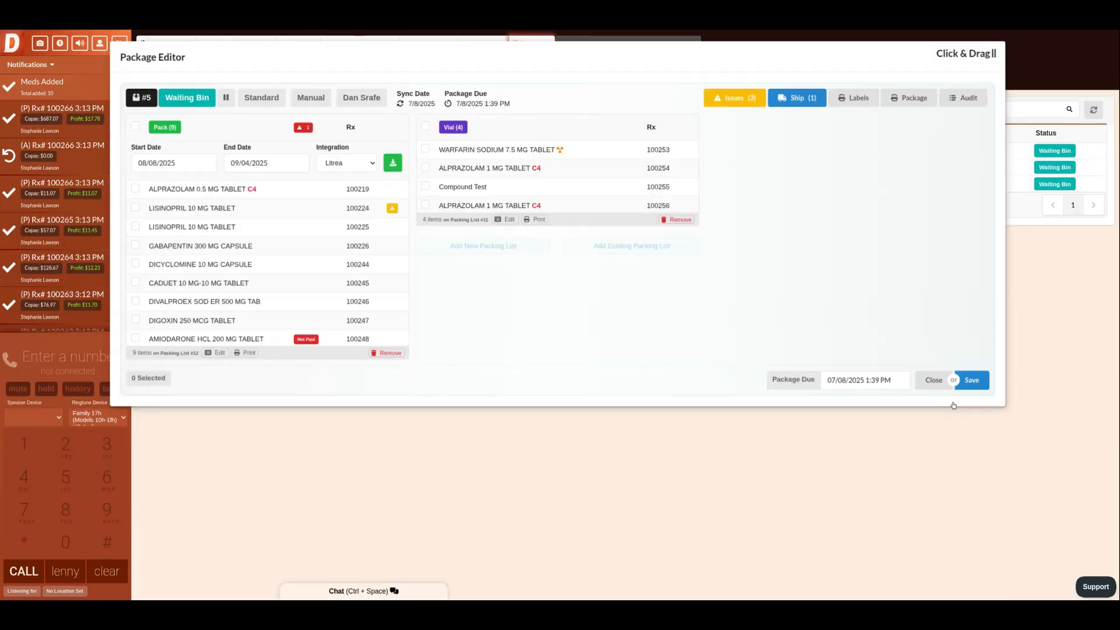
Review package 5's entry among the recent shipping labels, view its label PDF, and close both.
left_click(797, 99)
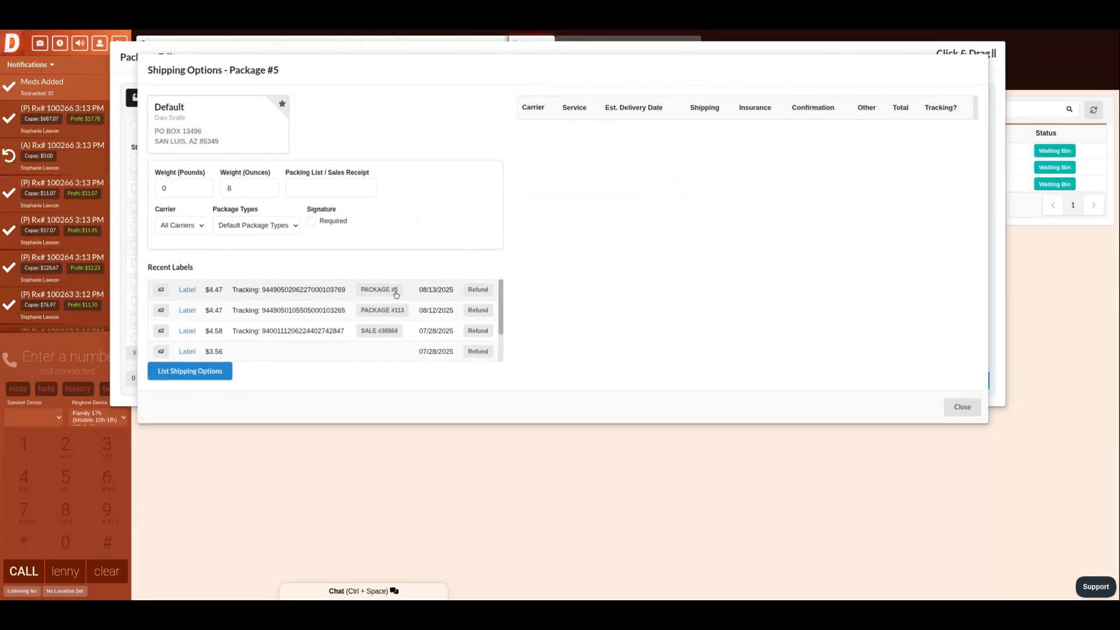
left_click(961, 407)
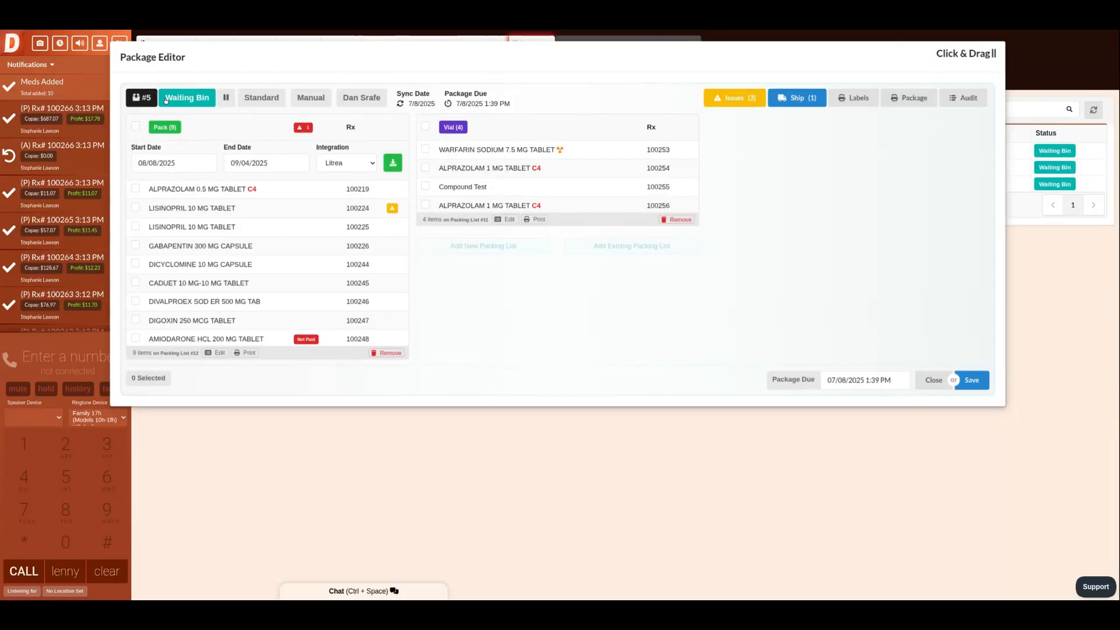
left_click(795, 98)
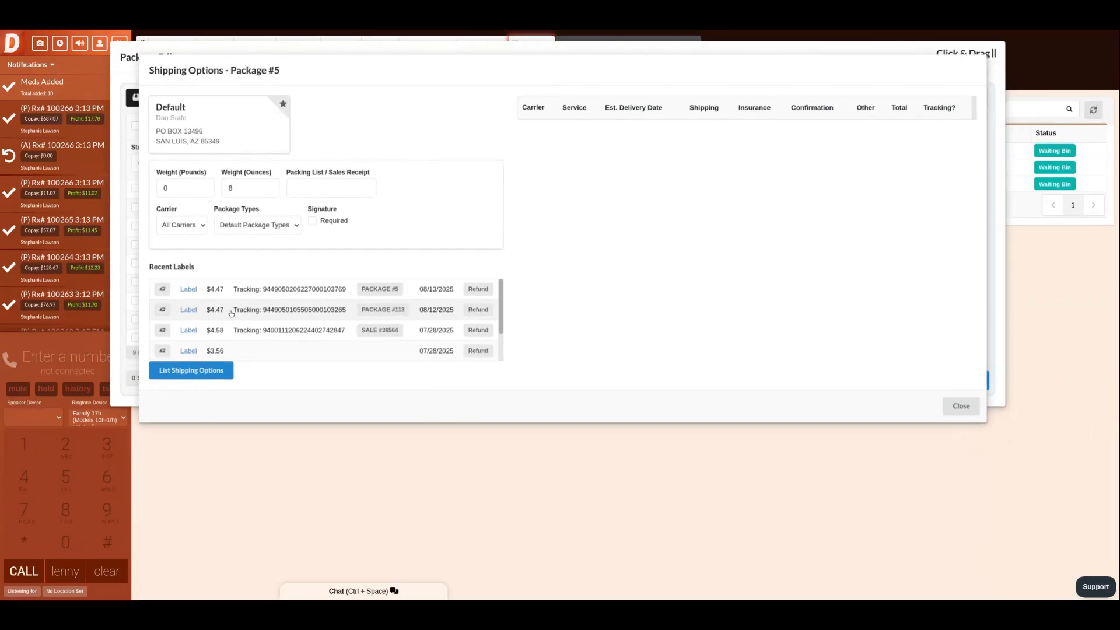
left_click(187, 290)
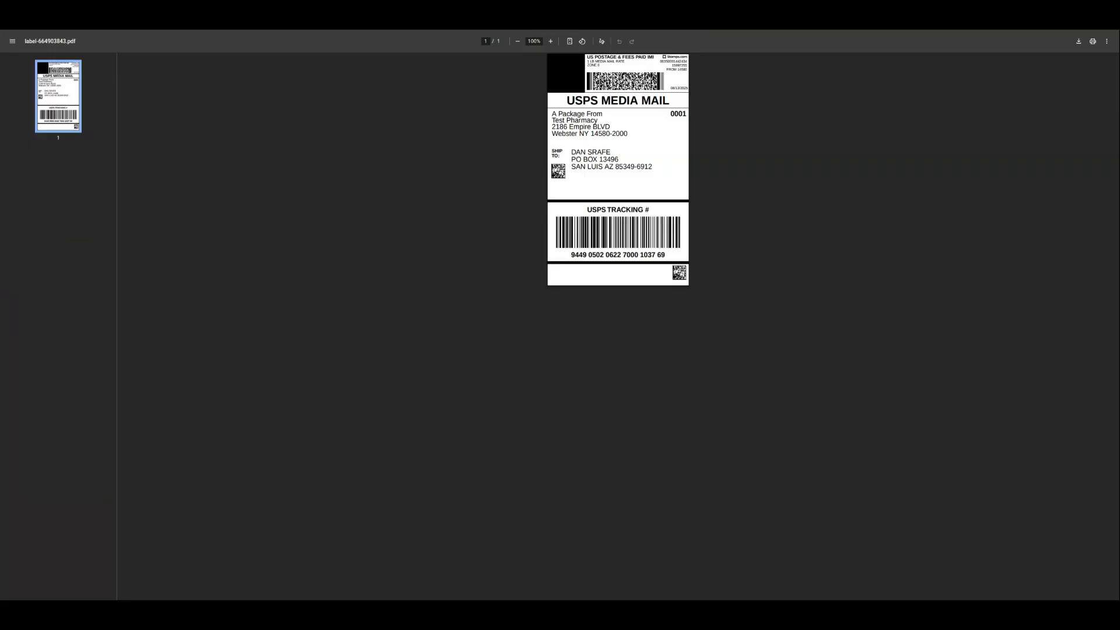
key("ctrl+w")
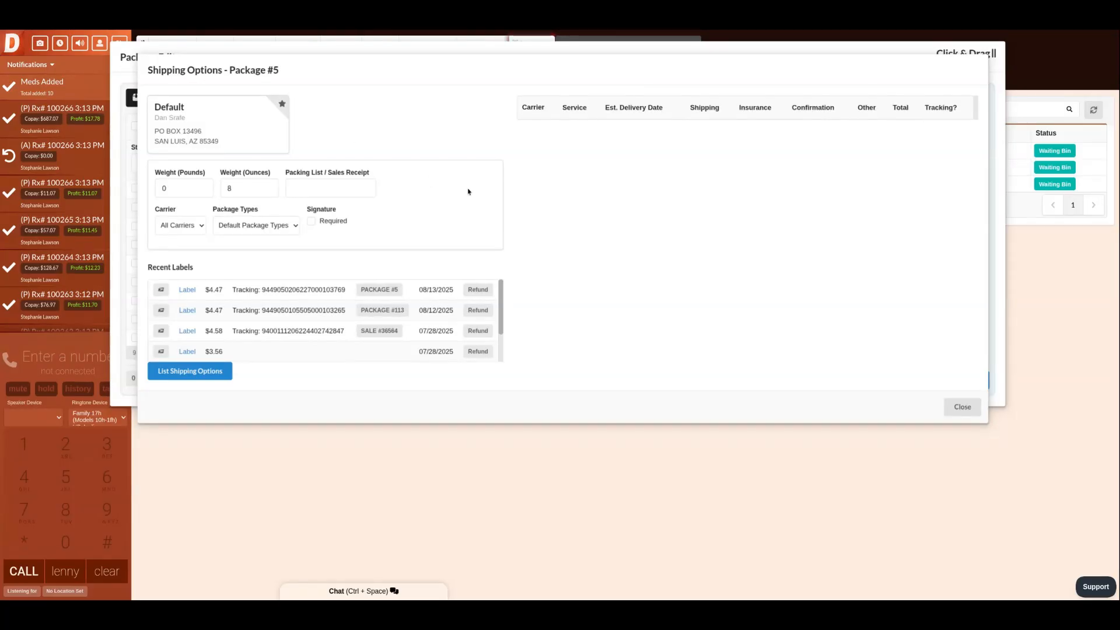
left_click(963, 407)
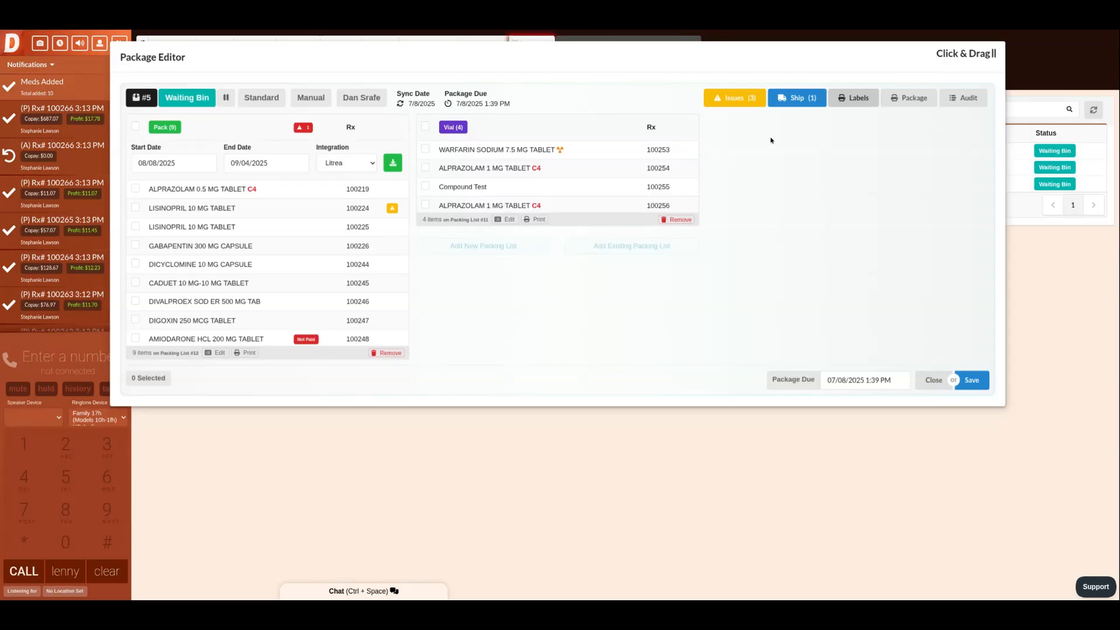
Print package 5 with the Package_demo (87) template, and review its audit trail from the newest to the oldest entry.
left_click(911, 98)
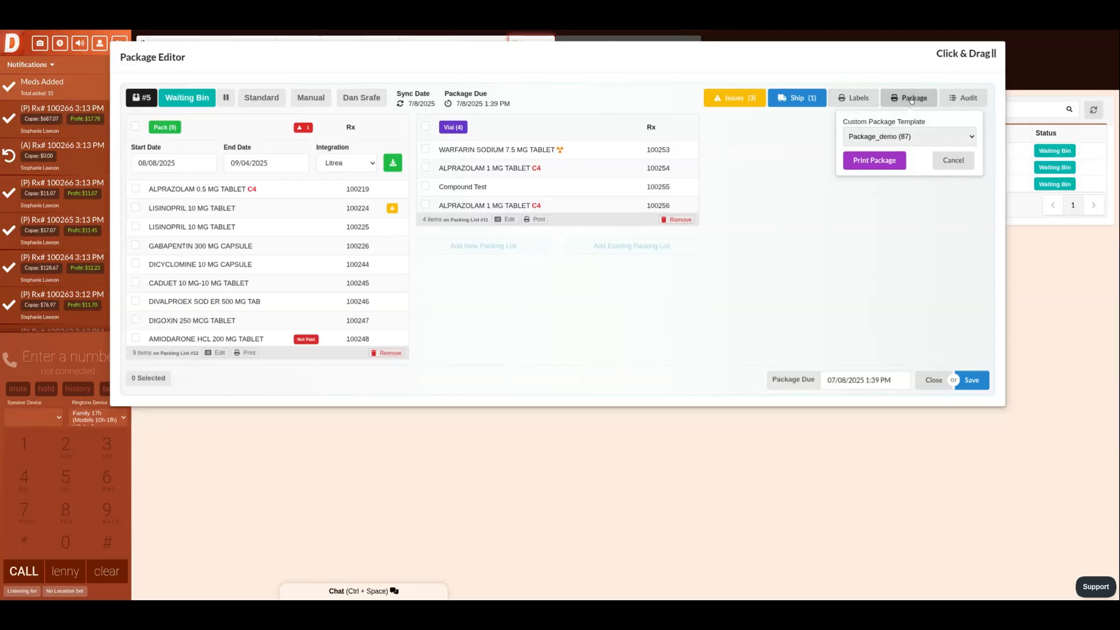
left_click(878, 159)
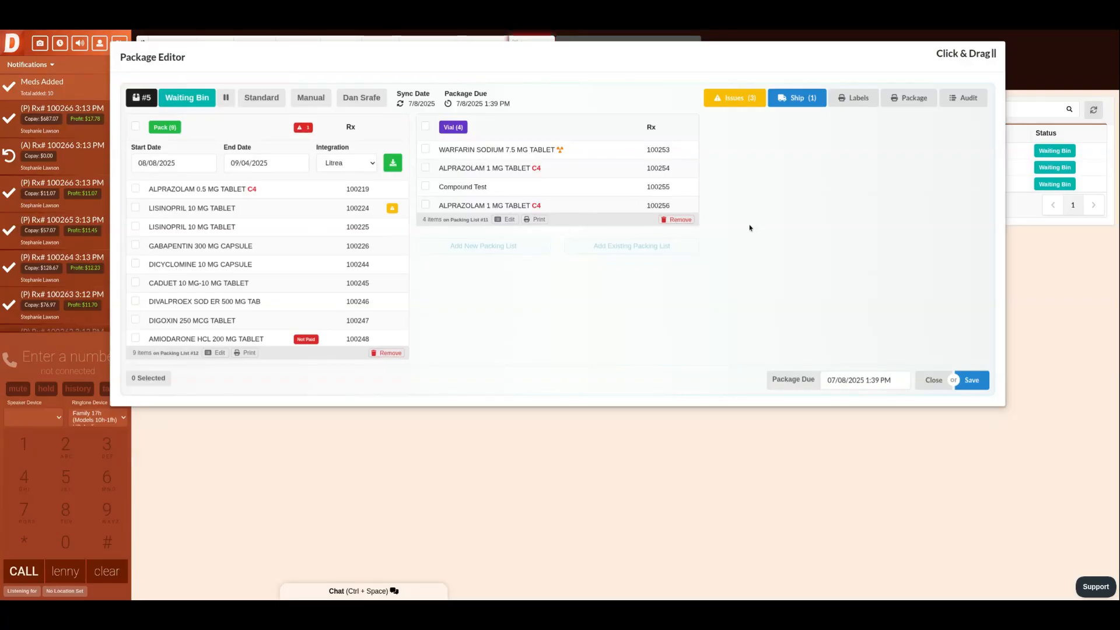
left_click(964, 98)
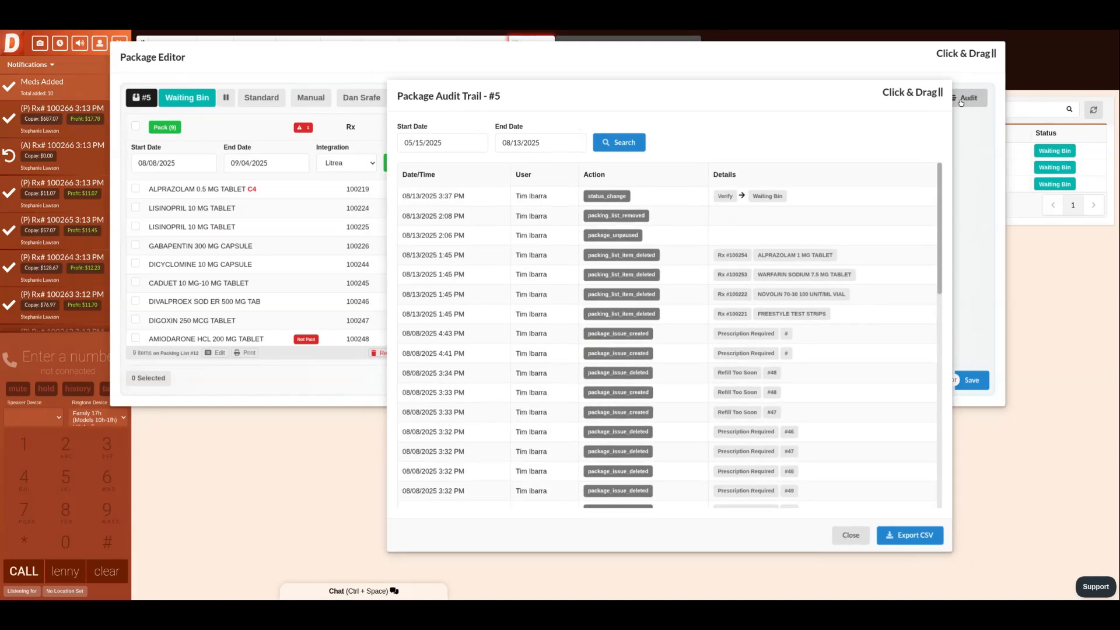
scroll(759, 288, "down", 7)
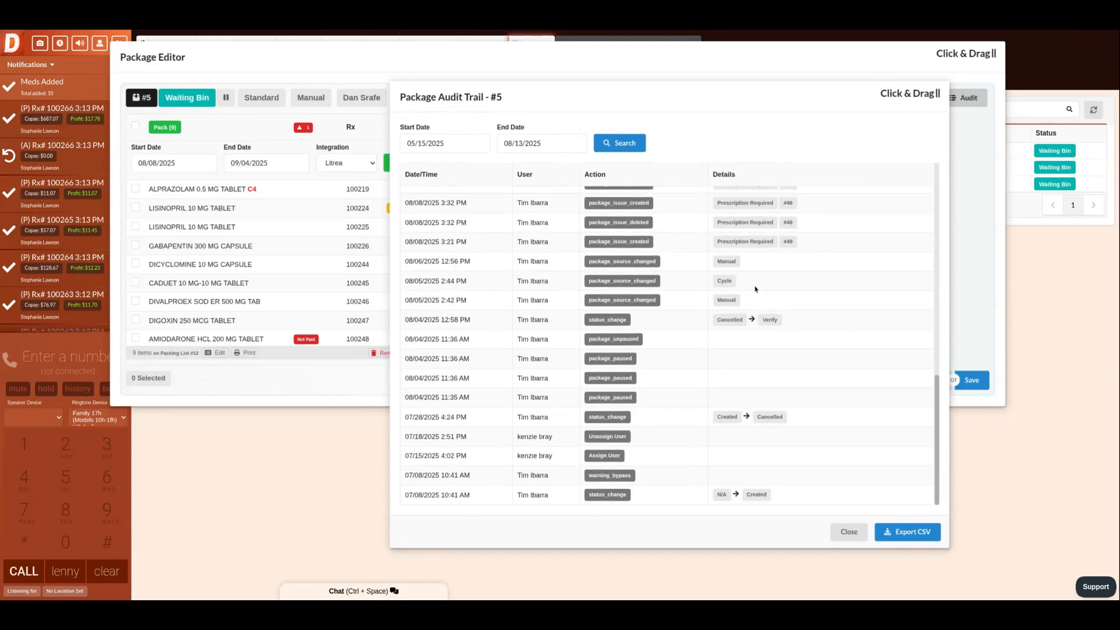
scroll(753, 289, "up", 7)
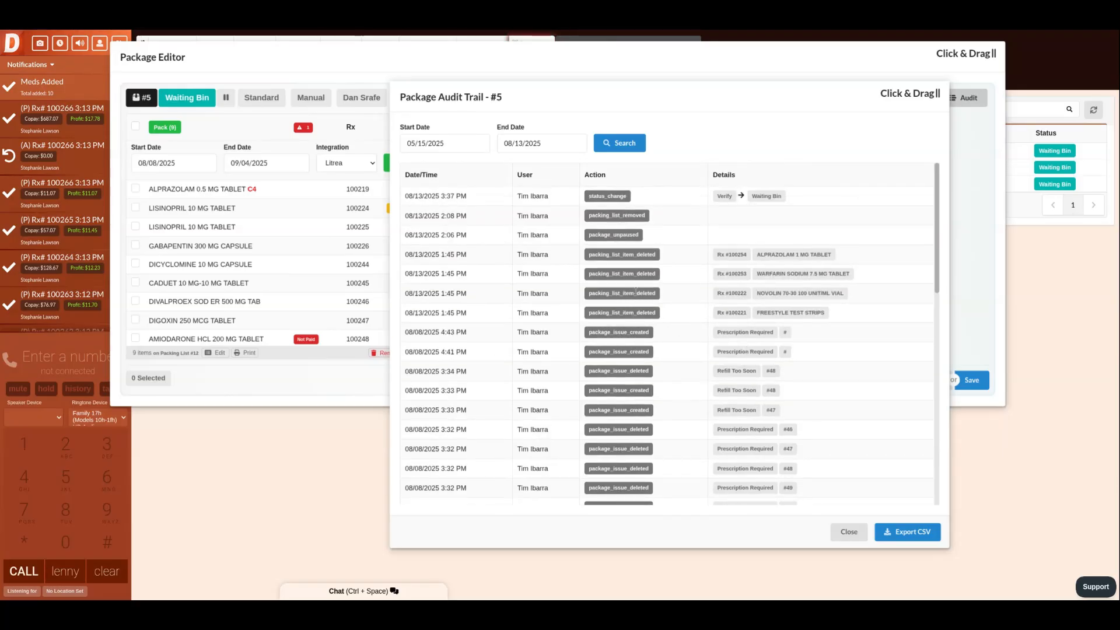
scroll(630, 194, "down", 7)
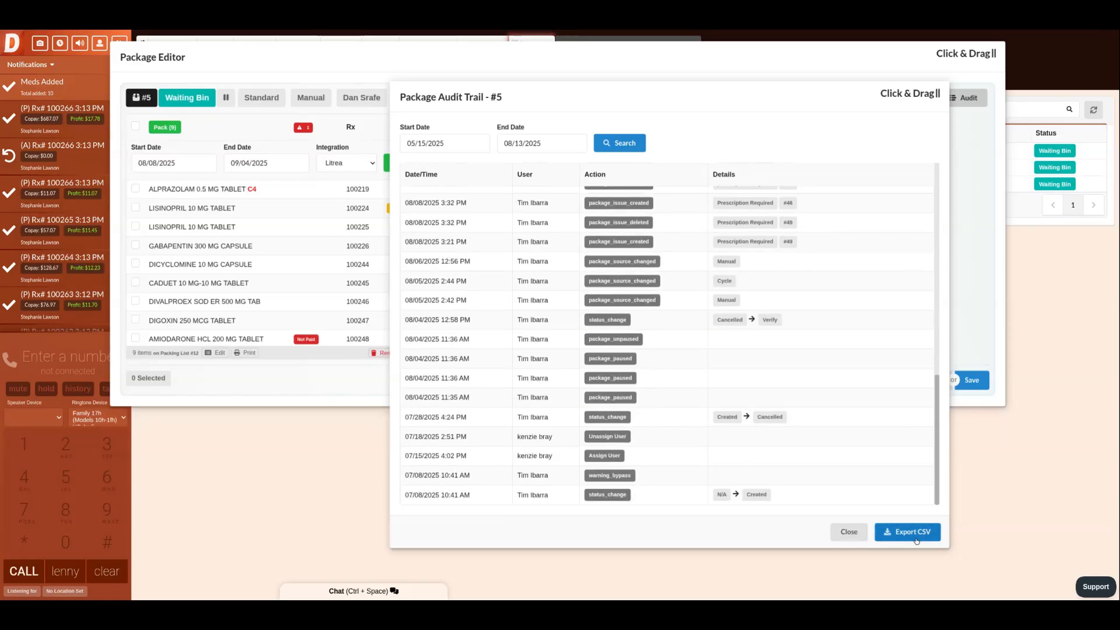
left_click(849, 532)
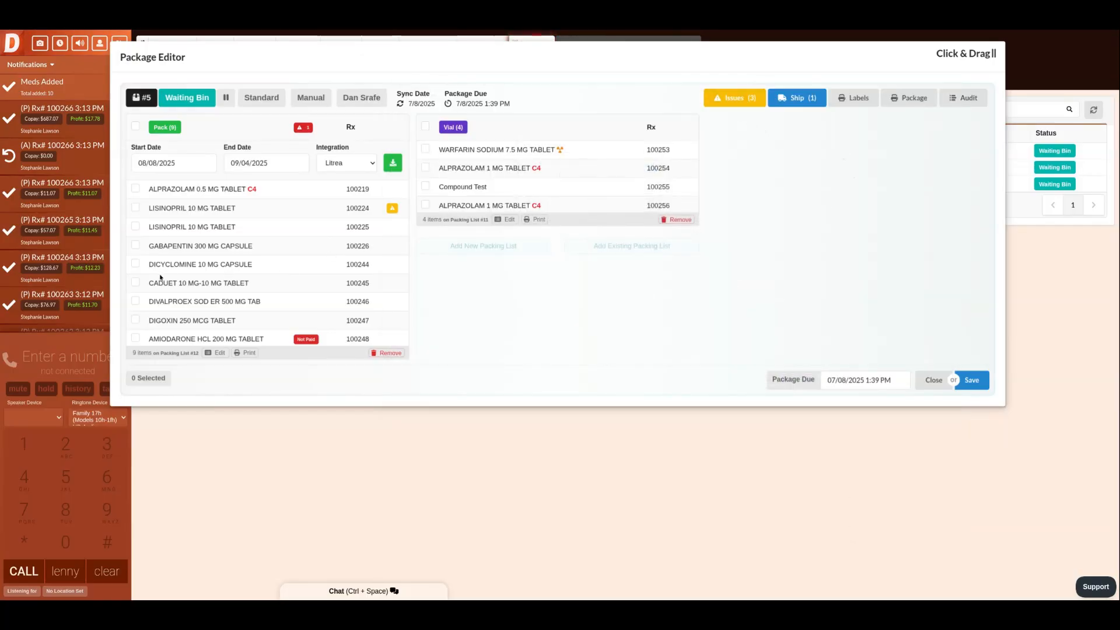
Record a Backordered Drug issue for the gabapentin 300 mg capsule, and save package 5 as paused.
left_click(133, 247)
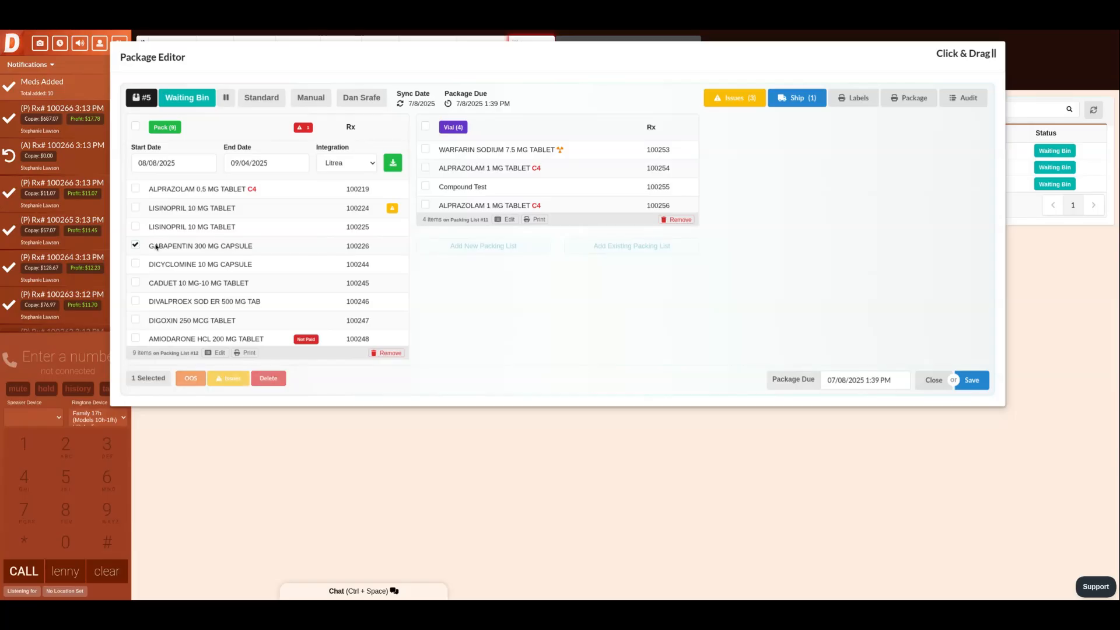
left_click(229, 378)
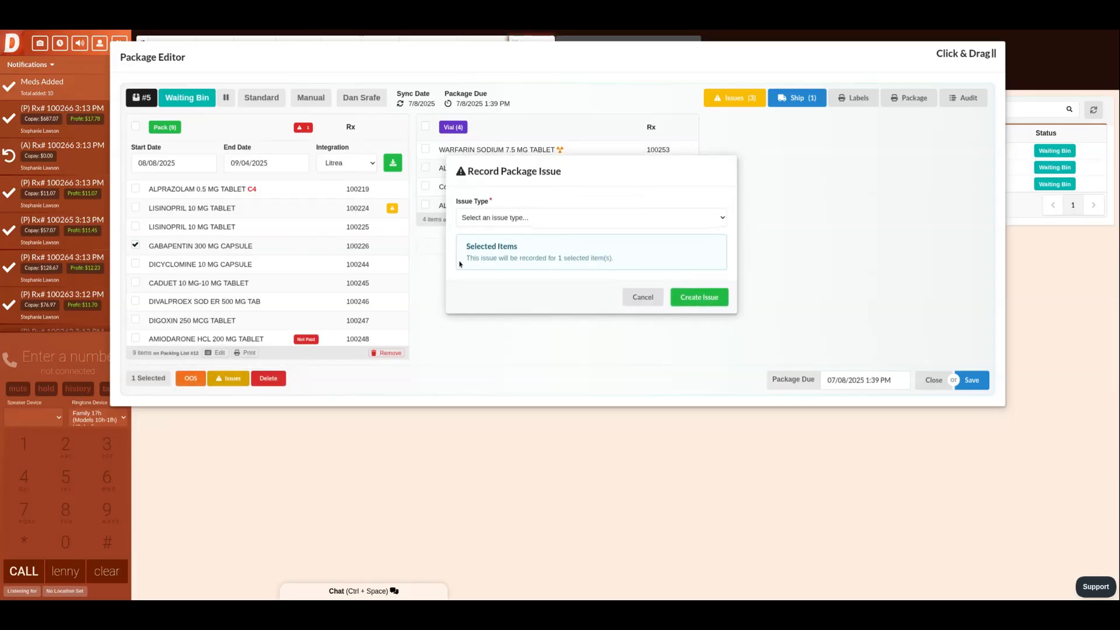
left_click(504, 218)
left_click(514, 234)
left_click(700, 398)
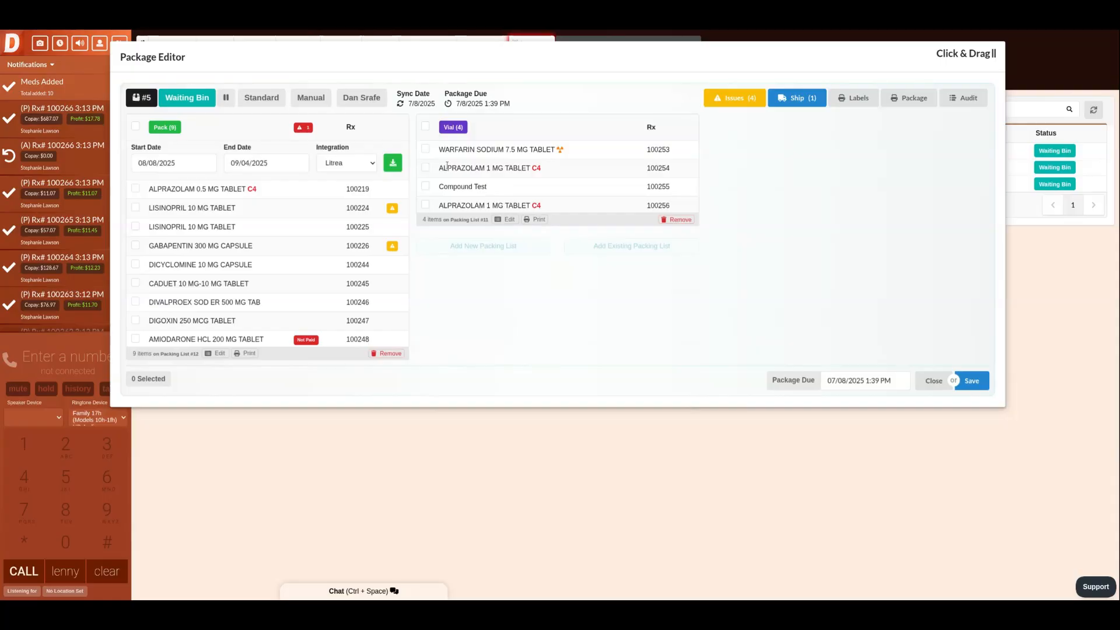
left_click(970, 380)
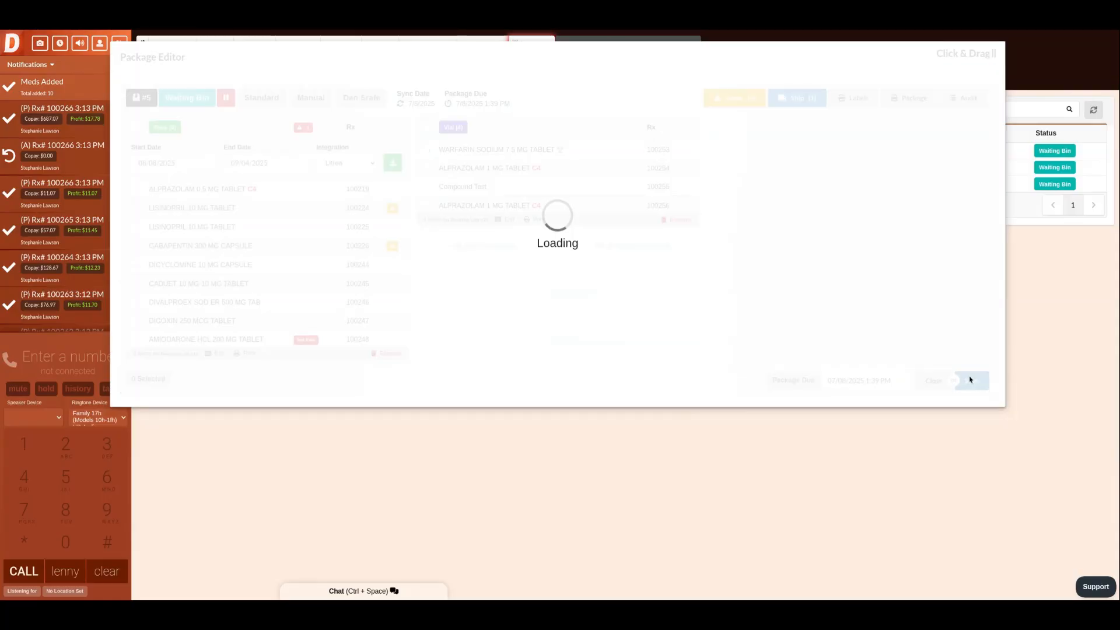
left_click(934, 381)
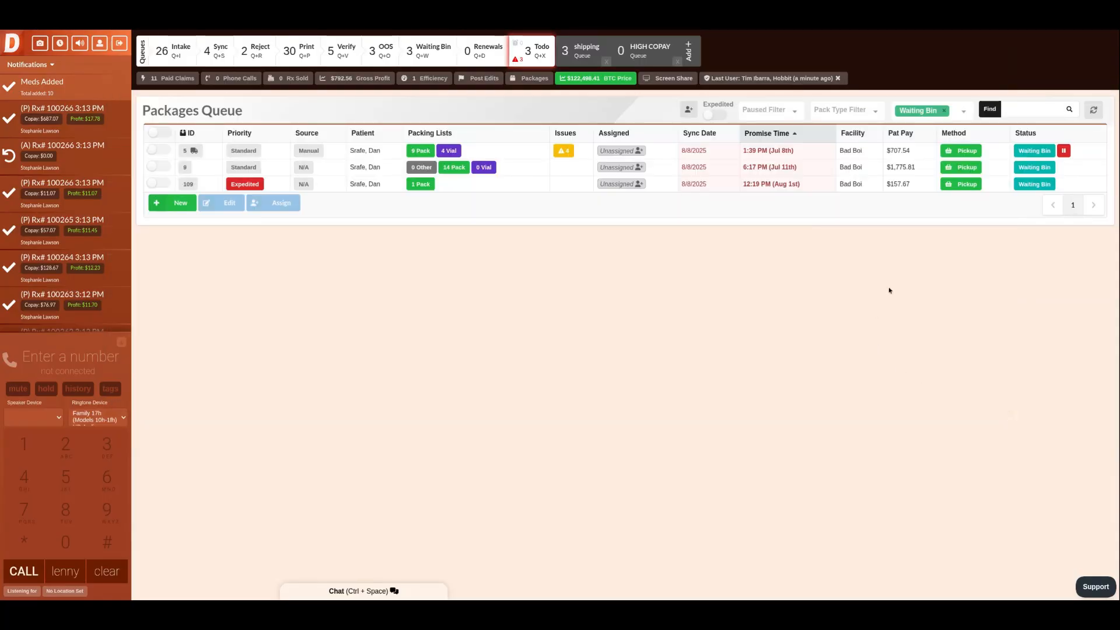
Reopen package 5, review its list of recorded issues, and close the list.
left_click(575, 158)
left_click(713, 102)
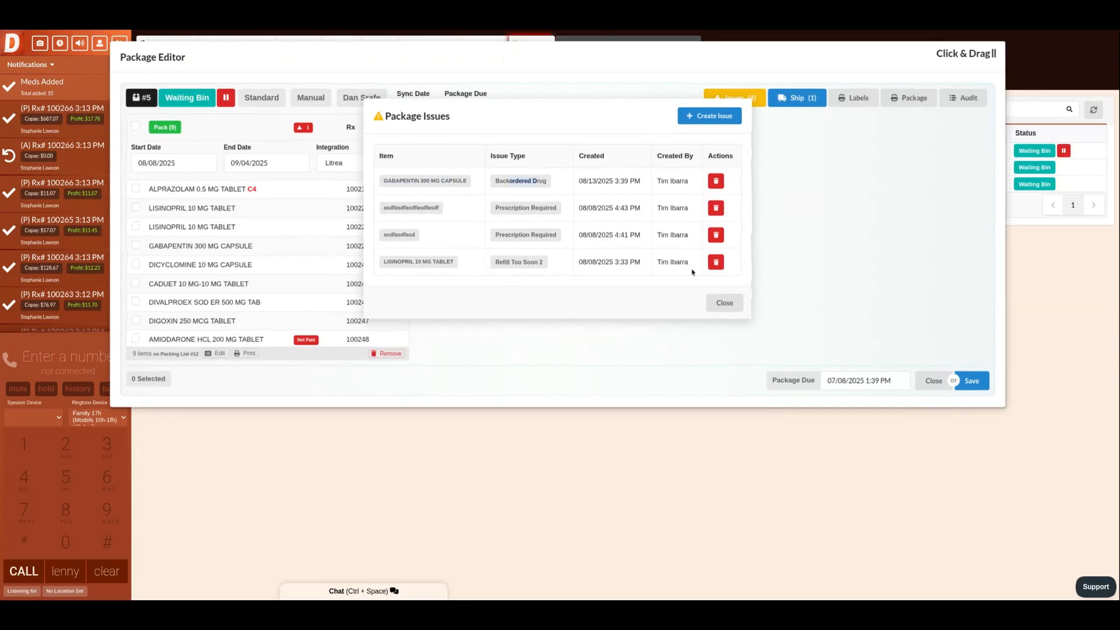
left_click(724, 303)
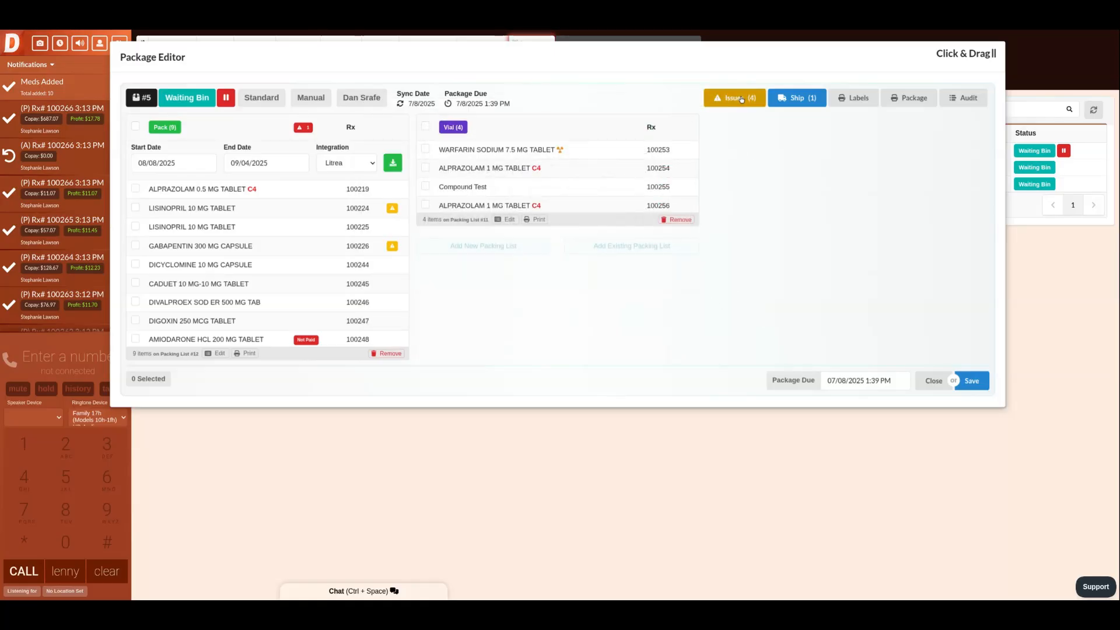
Start a manual Backordered Drug issue on package 5 with the item description Omeprazole 40 MG.
left_click(741, 99)
left_click(719, 118)
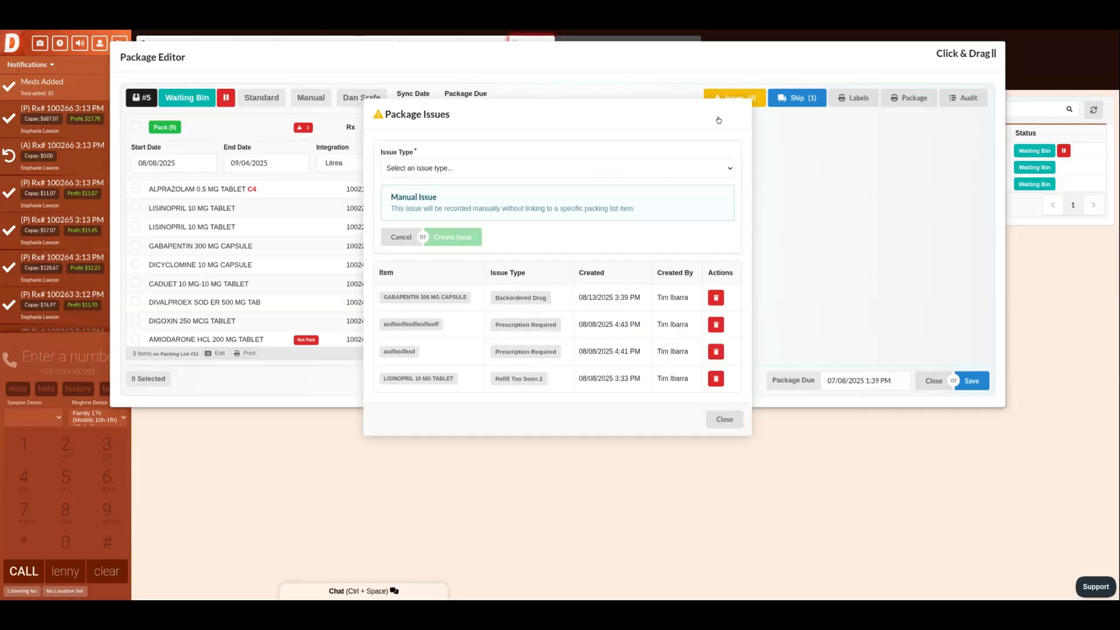
left_click(555, 168)
left_click(434, 298)
left_click(426, 208)
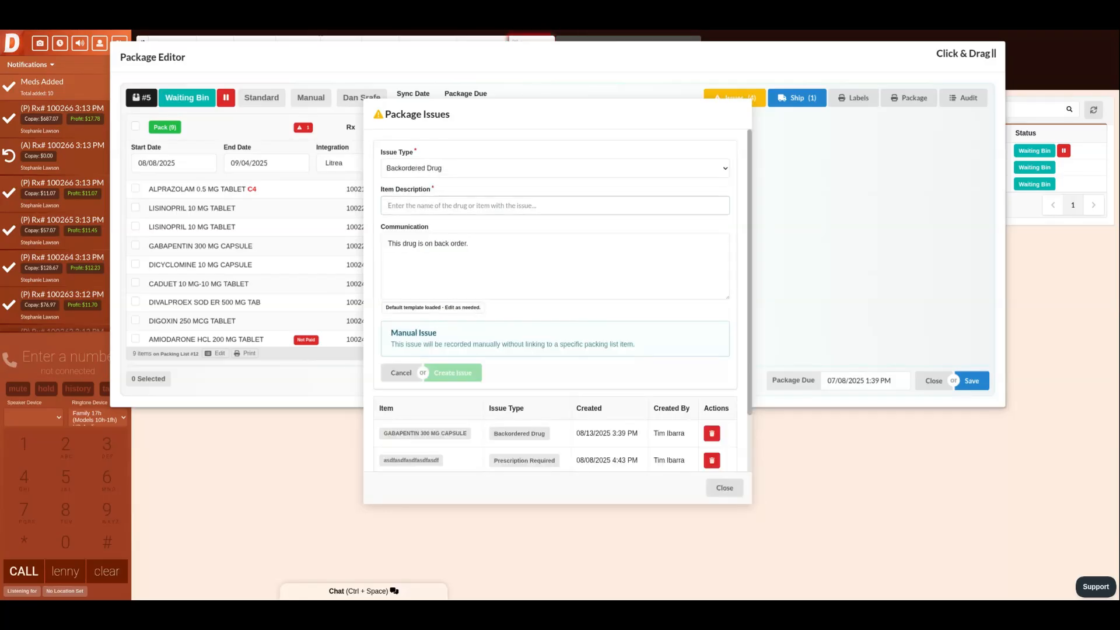
type("Miss")
key("BackSpace")
key("BackSpace")
key("BackSpace")
key("BackSpace")
type("Omeprazo")
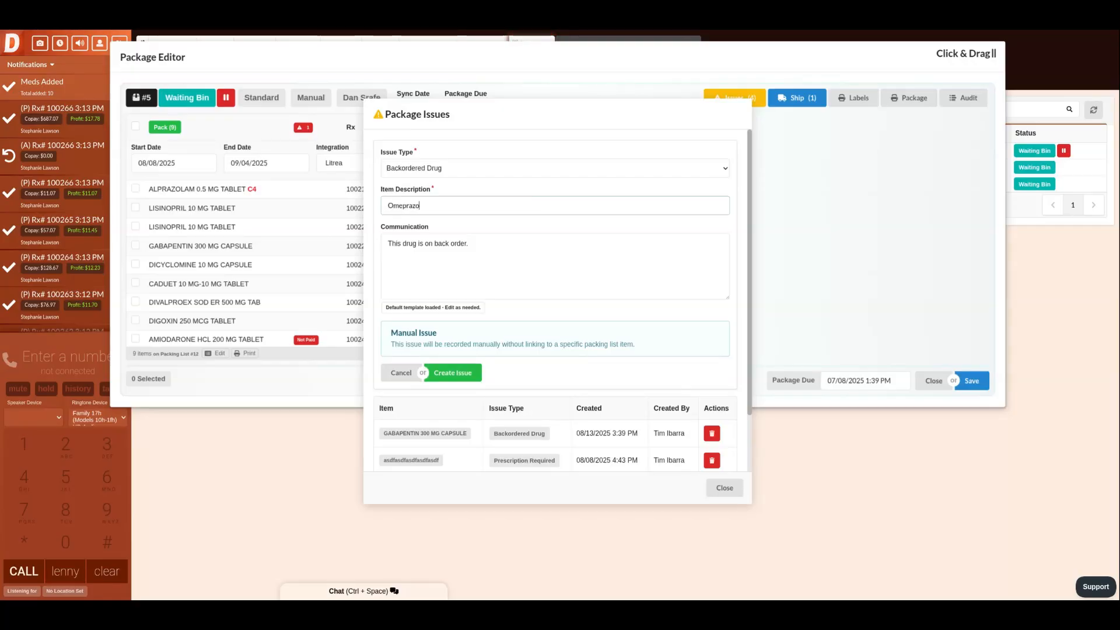
type("le 40 MG")
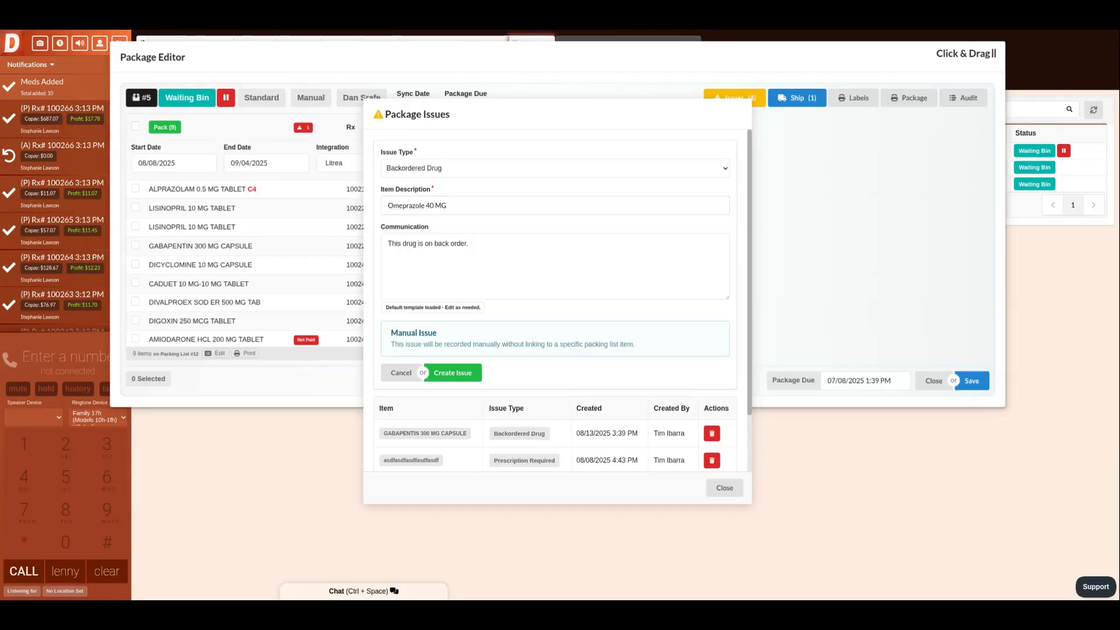
Change the Omeprazole issue's type to Prescription Required, create the issue, and close the issue list.
left_click(448, 291)
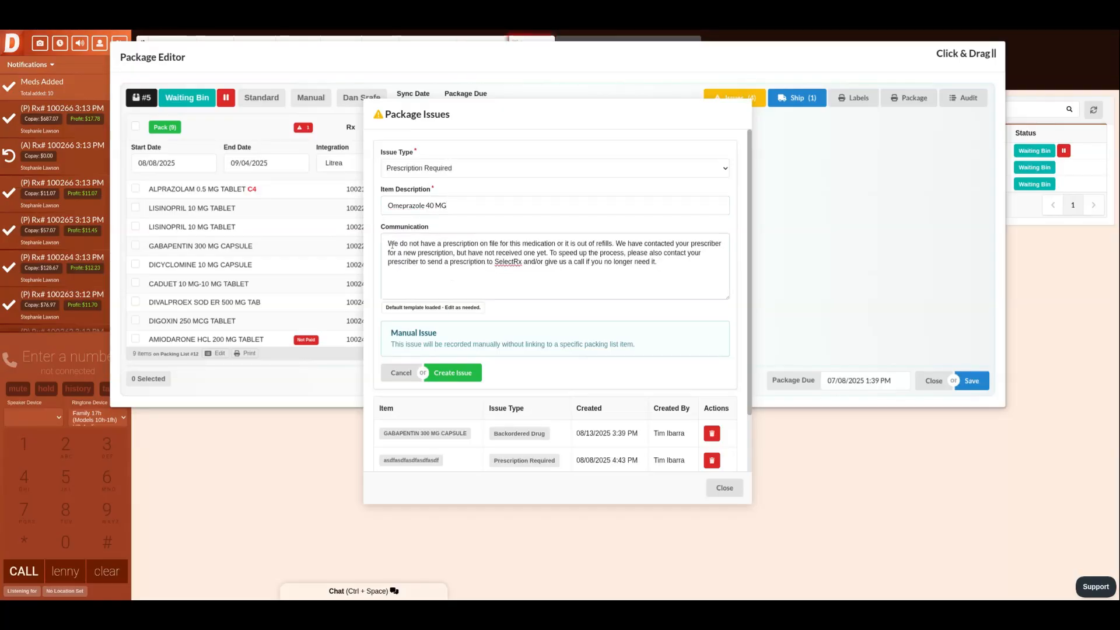
left_click(466, 373)
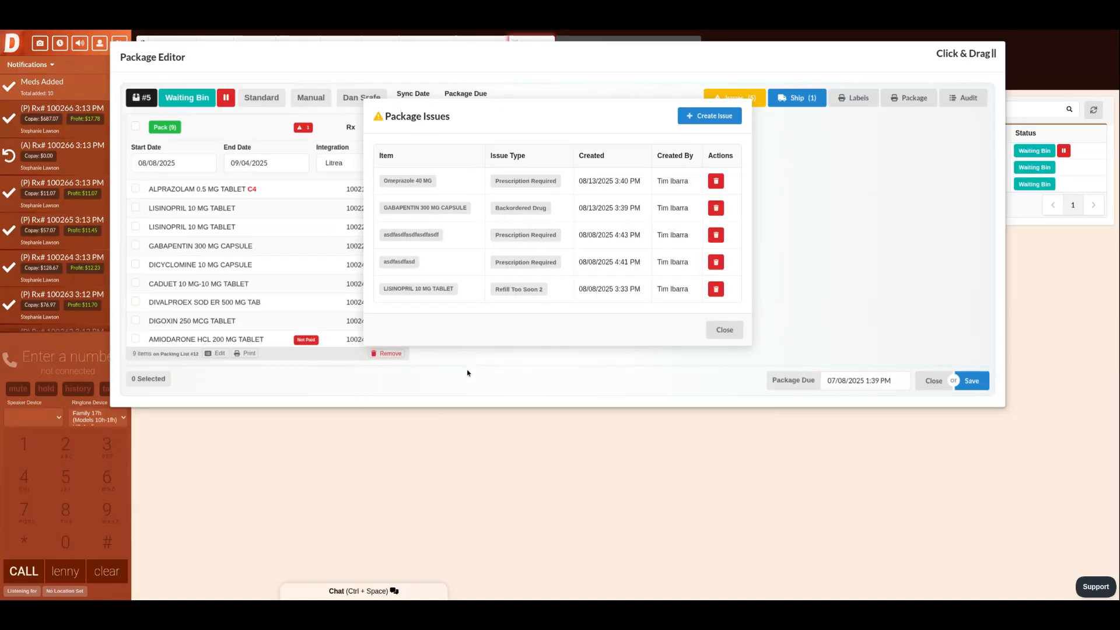
left_click(719, 331)
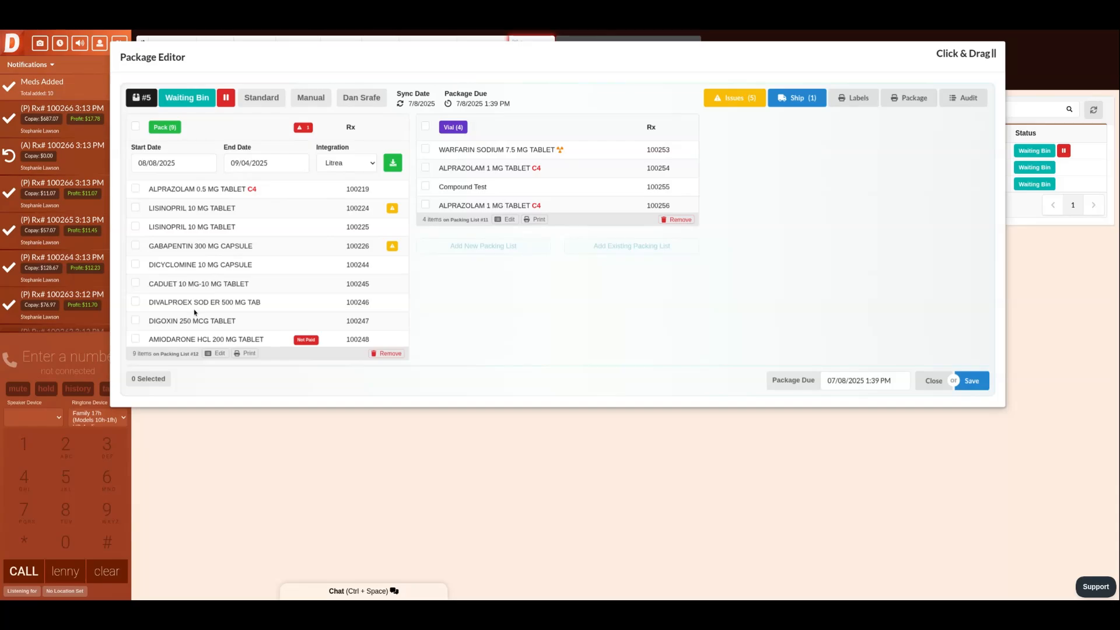
Take package 5 off pause and save it, and review its list of recorded issues.
left_click(226, 98)
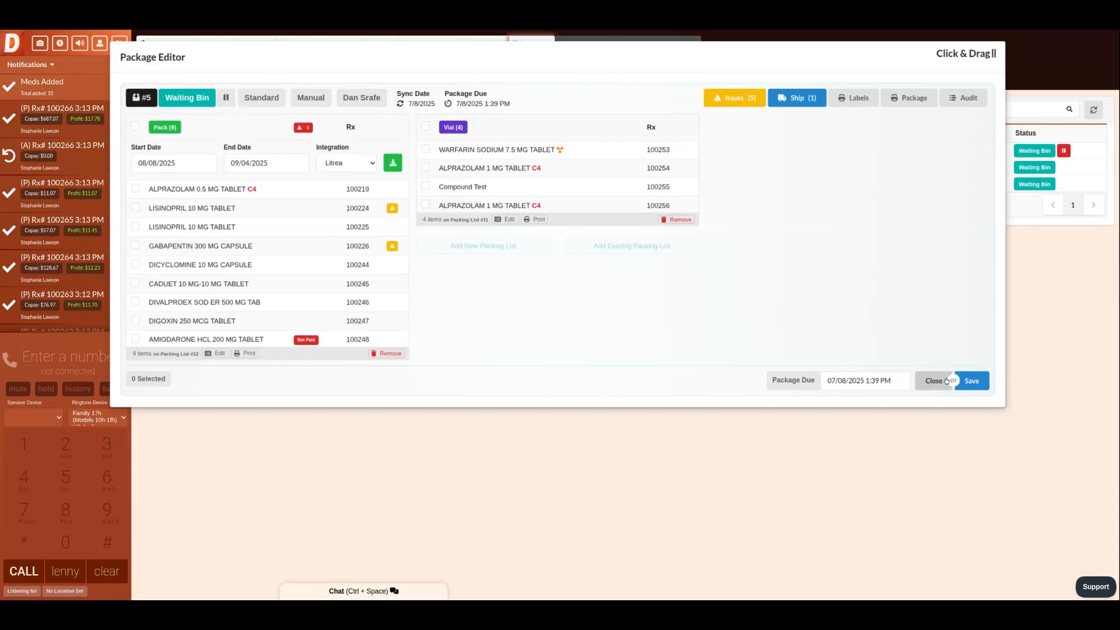
left_click(972, 381)
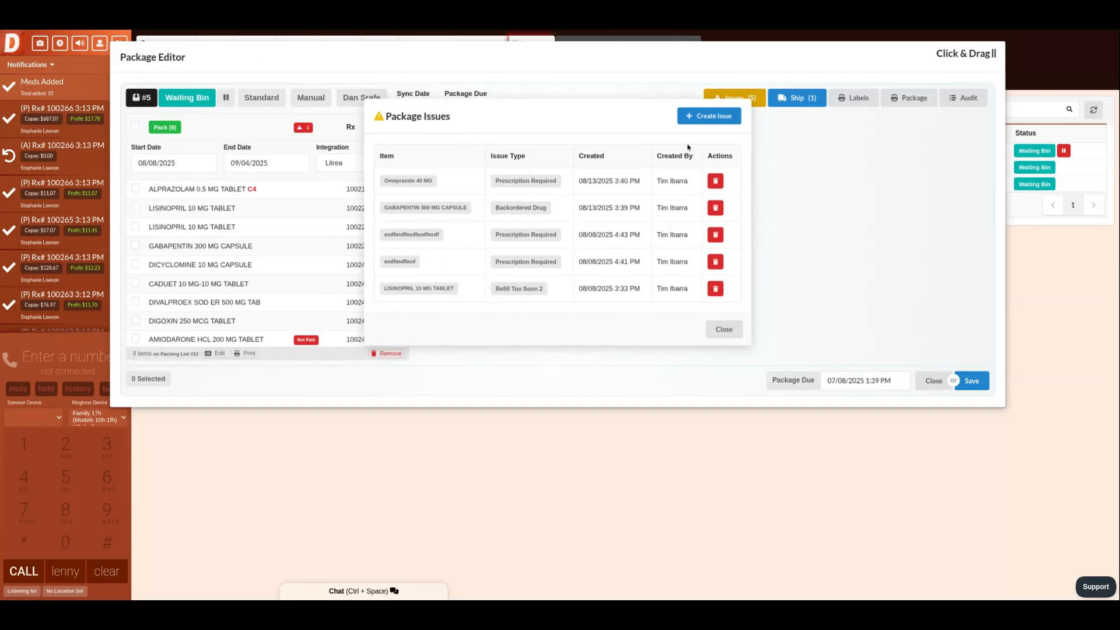
left_click(725, 330)
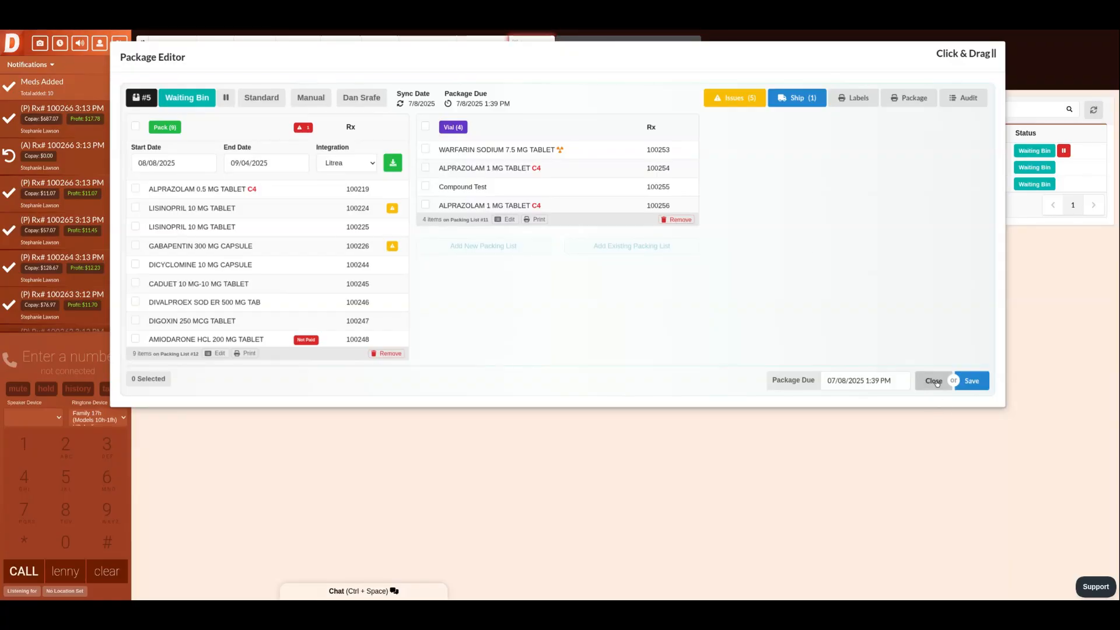
Close the package editor and set package 5's status to Delivered in the queue.
left_click(934, 381)
left_click(1039, 149)
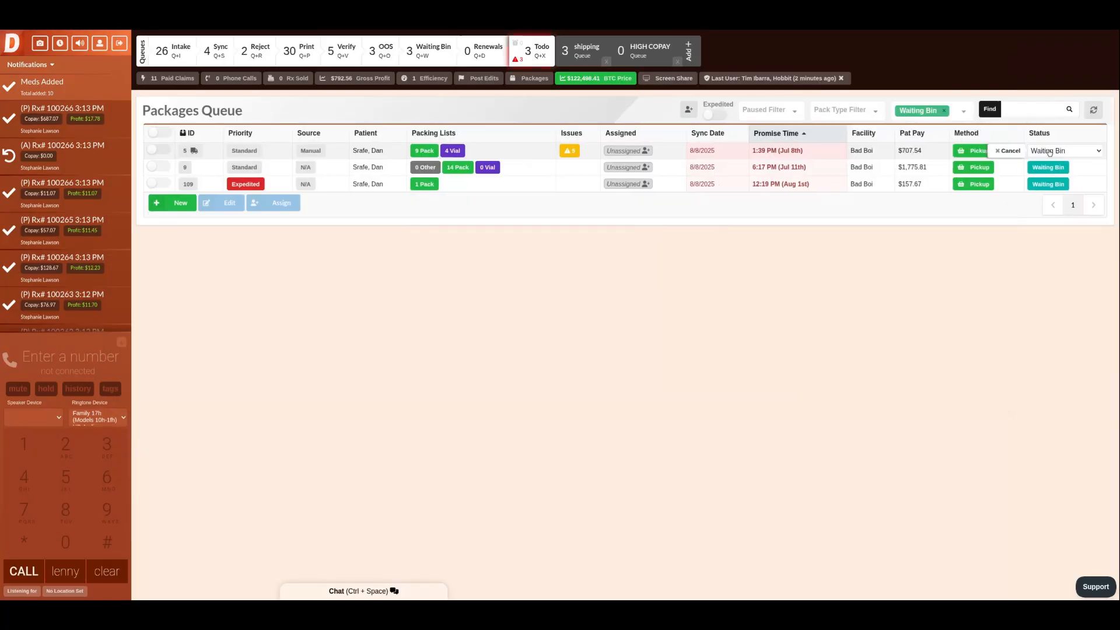
left_click(1045, 240)
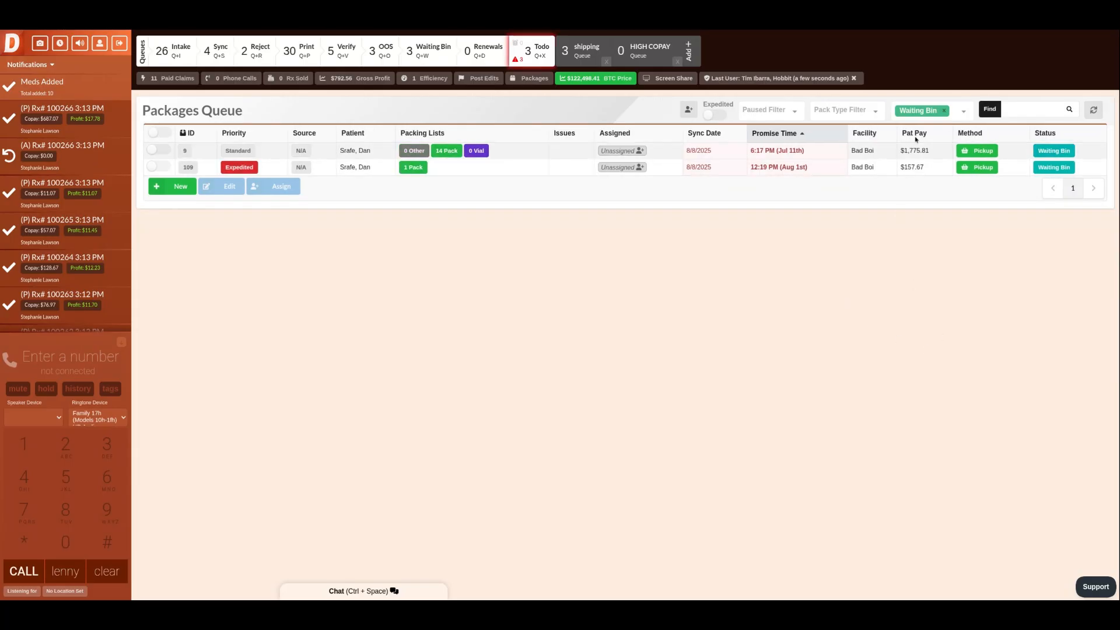
Remove the Waiting Bin status filter from the queue and review the available status filter options.
left_click(962, 113)
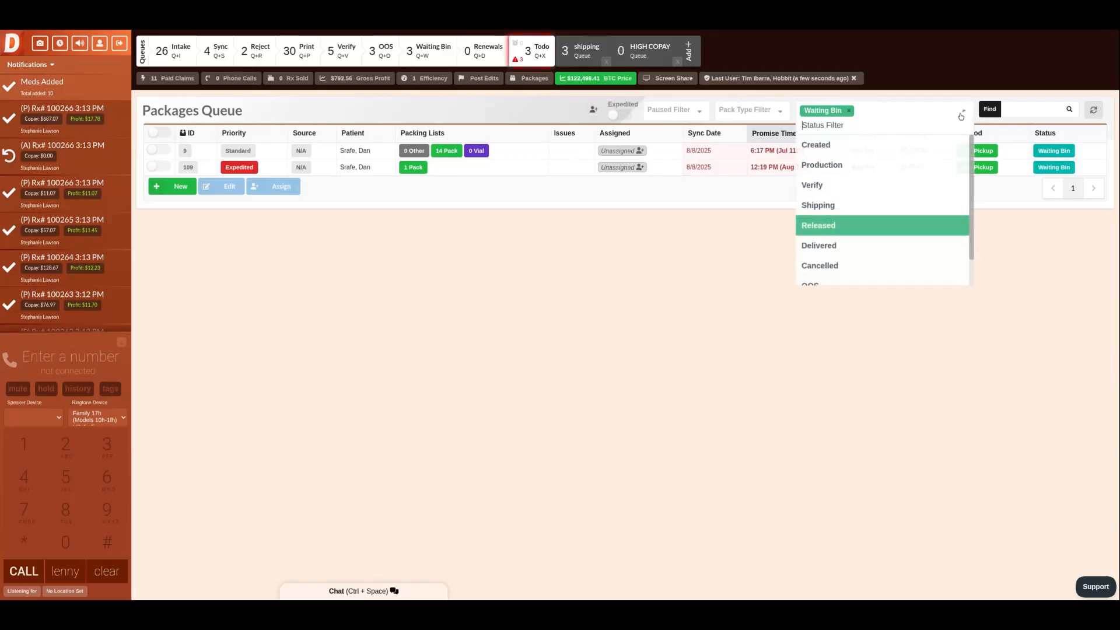
left_click(850, 113)
scroll(905, 187, "down", 1)
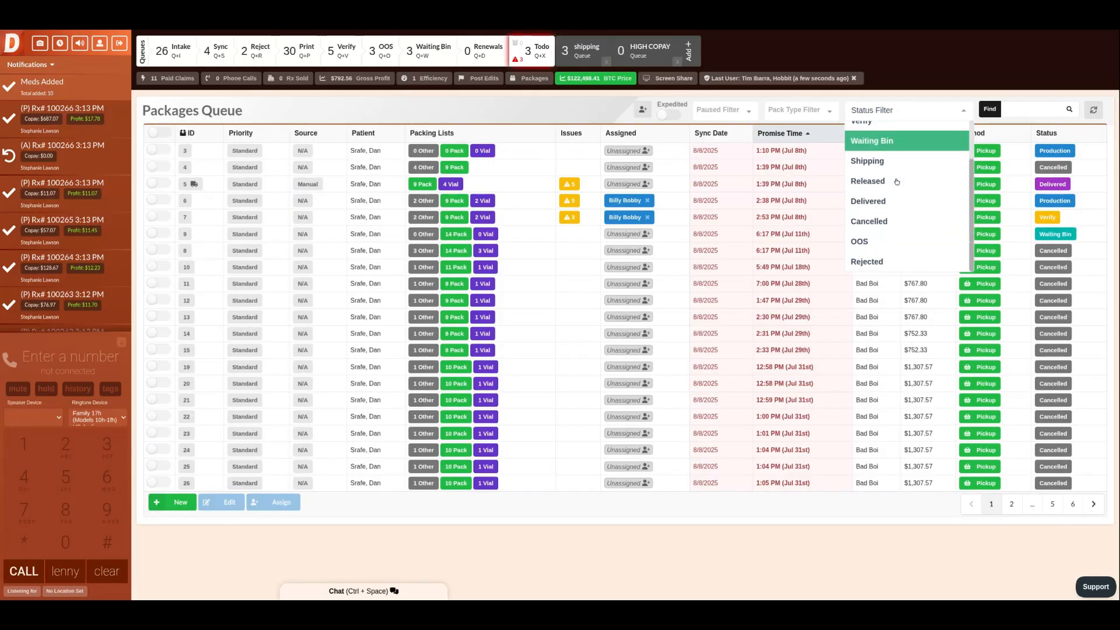
scroll(902, 190, "up", 1)
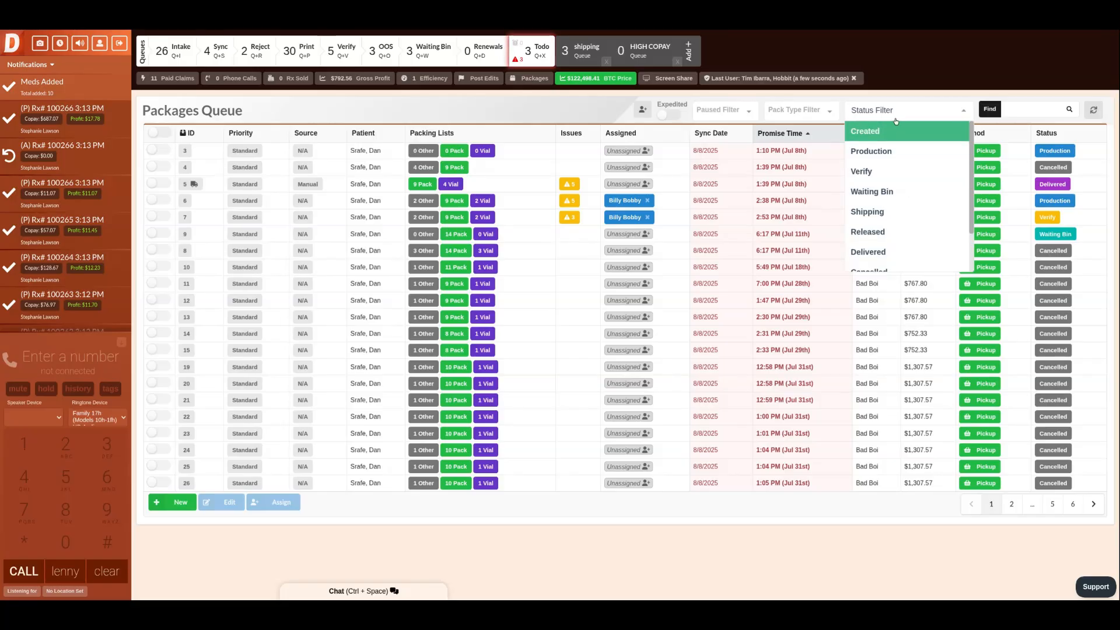
left_click(914, 73)
Browse the following pages of the unfiltered package list and return to the first page.
left_click(1014, 505)
left_click(1013, 505)
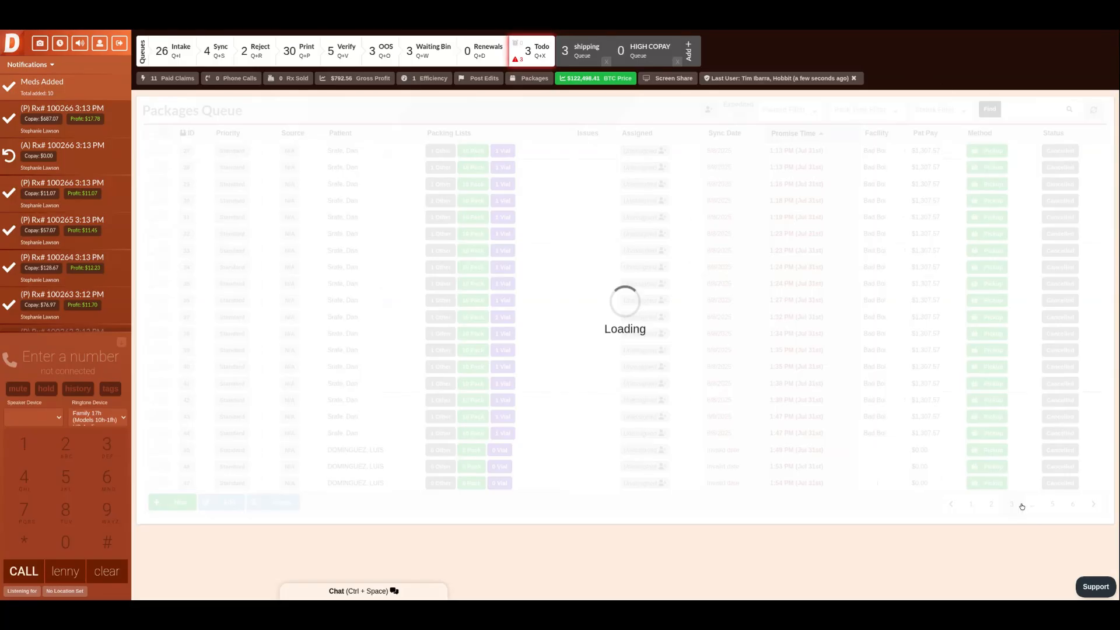
left_click(973, 504)
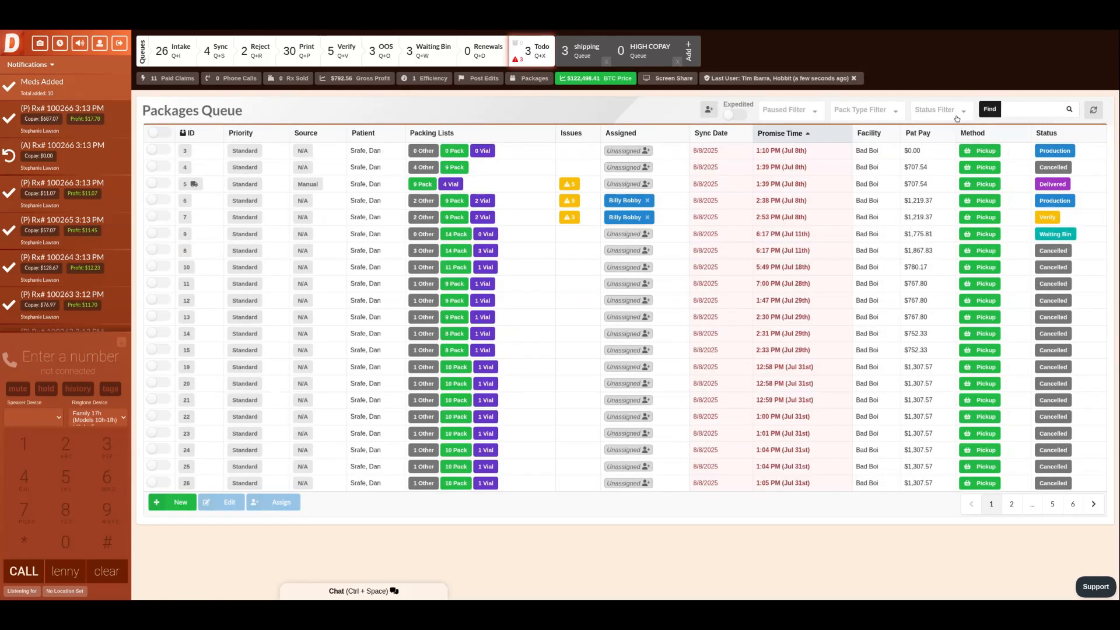
Filter the queue by the Refrigerated pack type, examine the packing lists of the matching packages, and clear the filter.
left_click(872, 110)
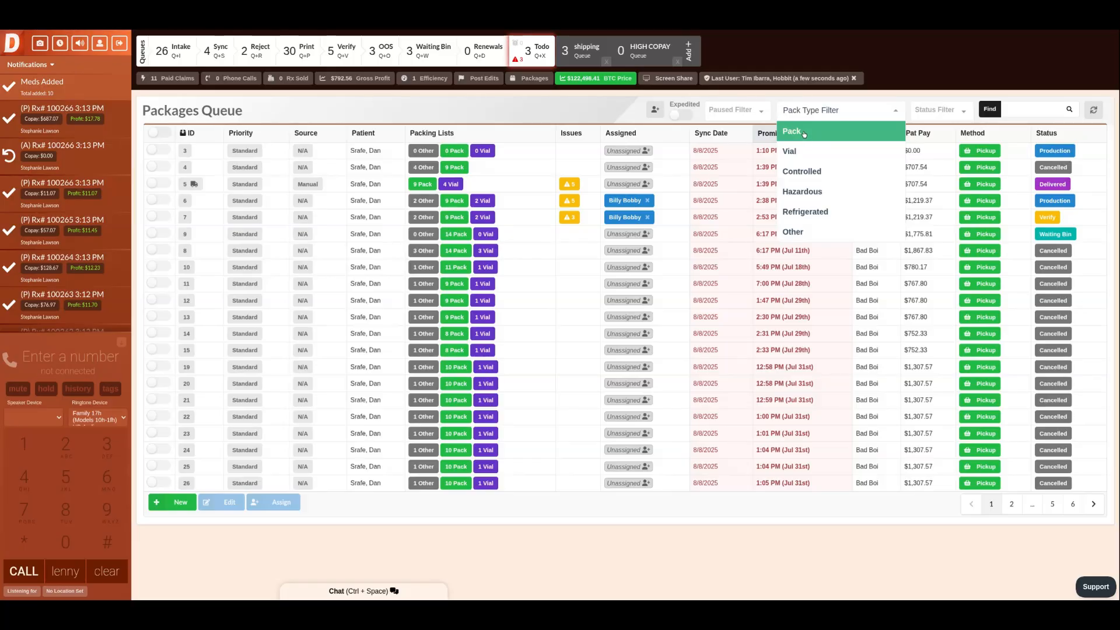
left_click(811, 212)
left_click(474, 231)
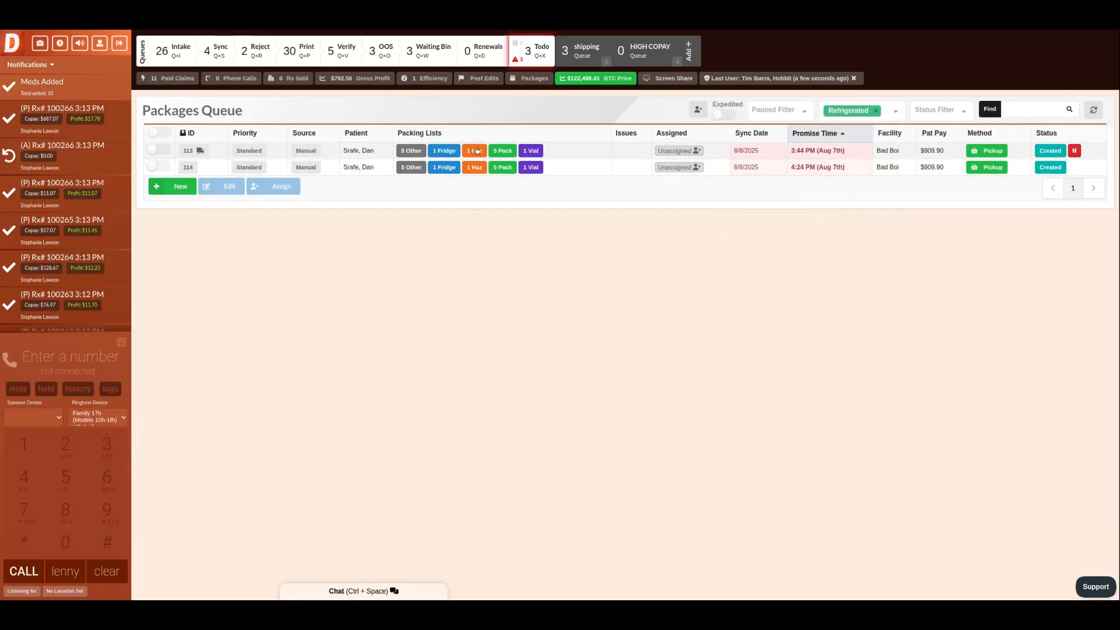
left_click(897, 112)
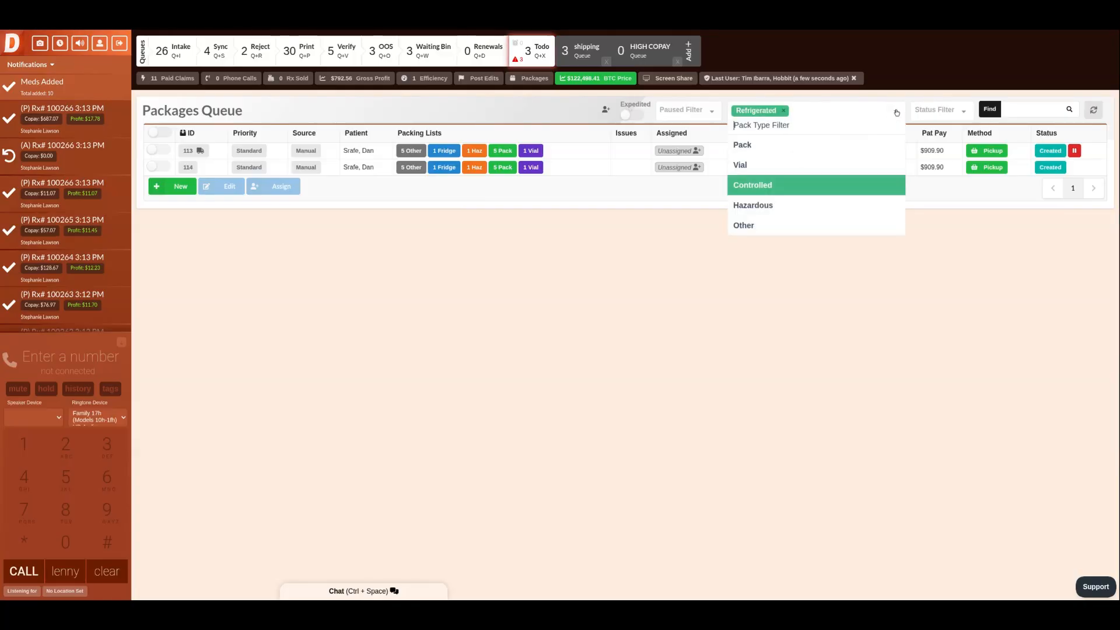
left_click(784, 112)
Filter the queue to packages that are Not Paused and limit it to Expedited ones.
left_click(795, 109)
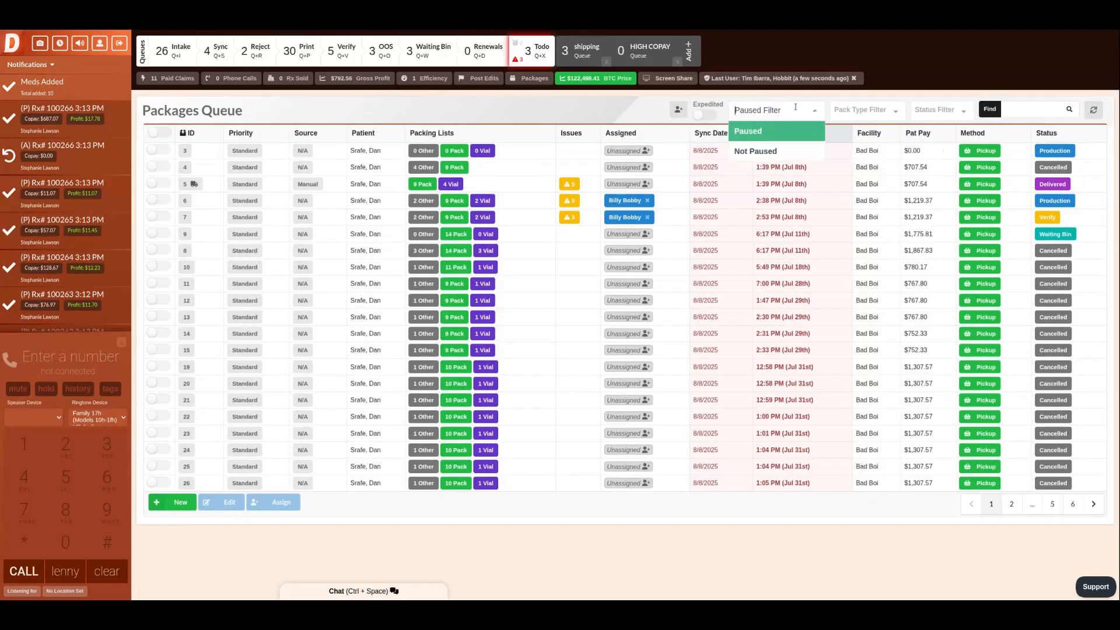
left_click(756, 151)
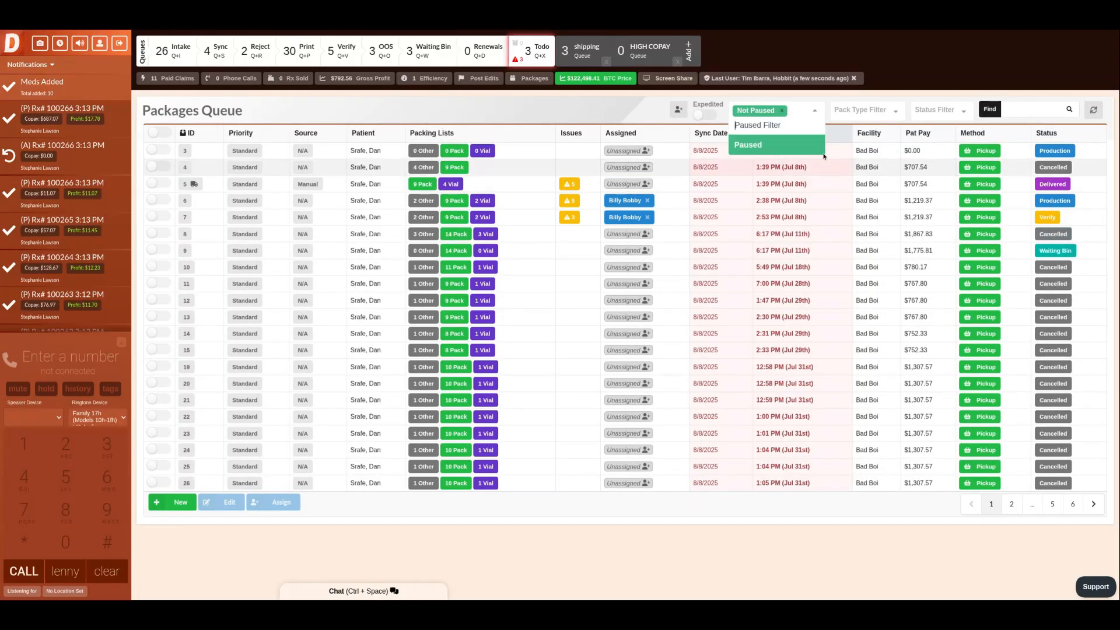
left_click(909, 70)
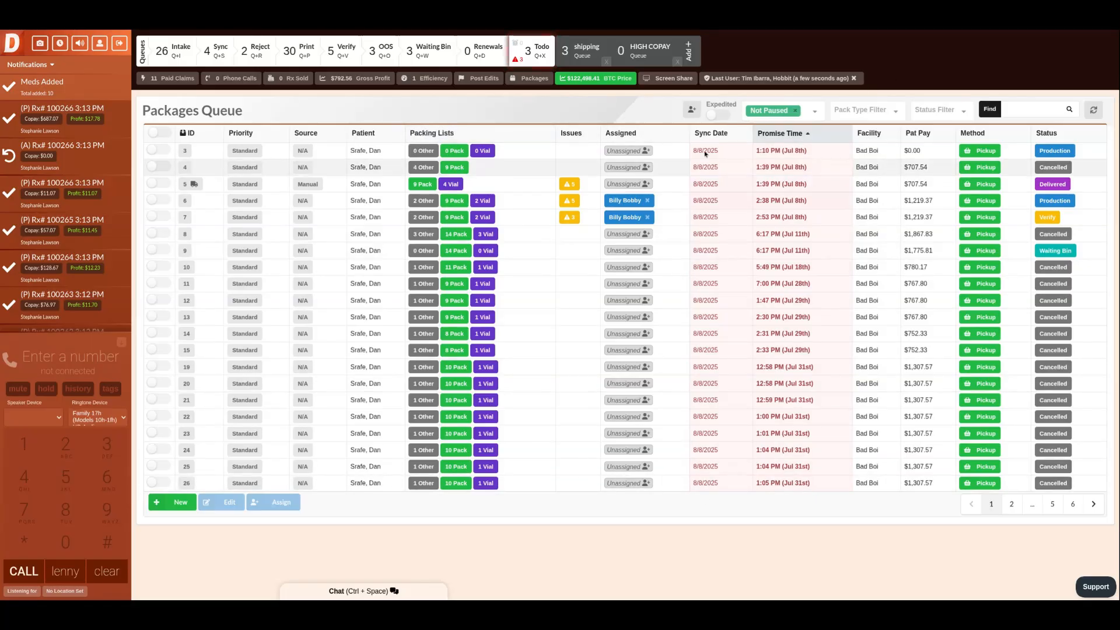
left_click(719, 116)
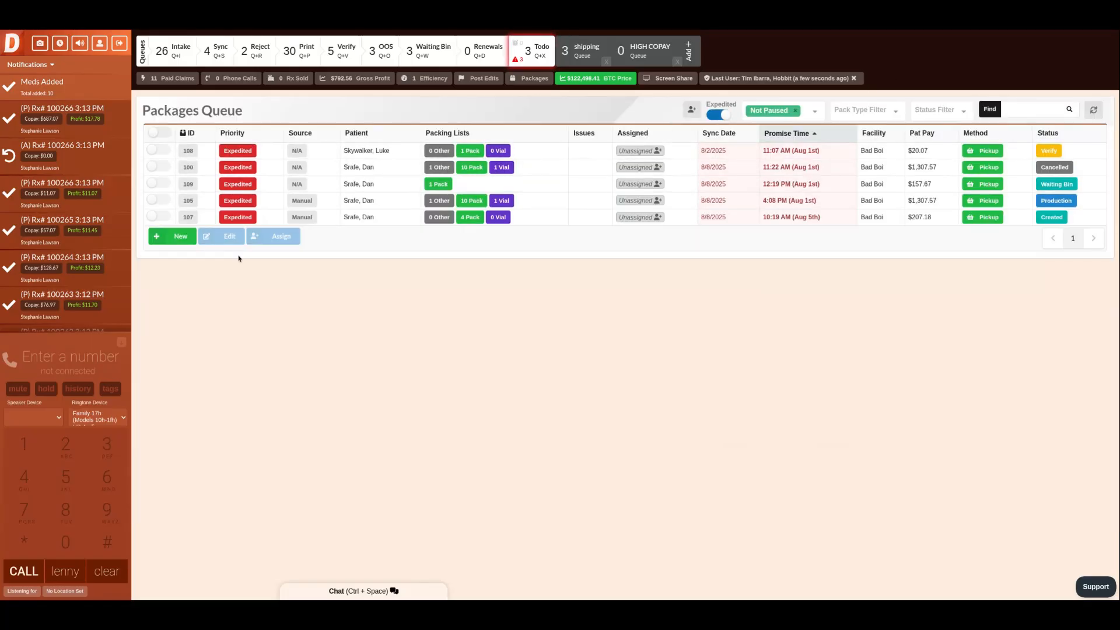